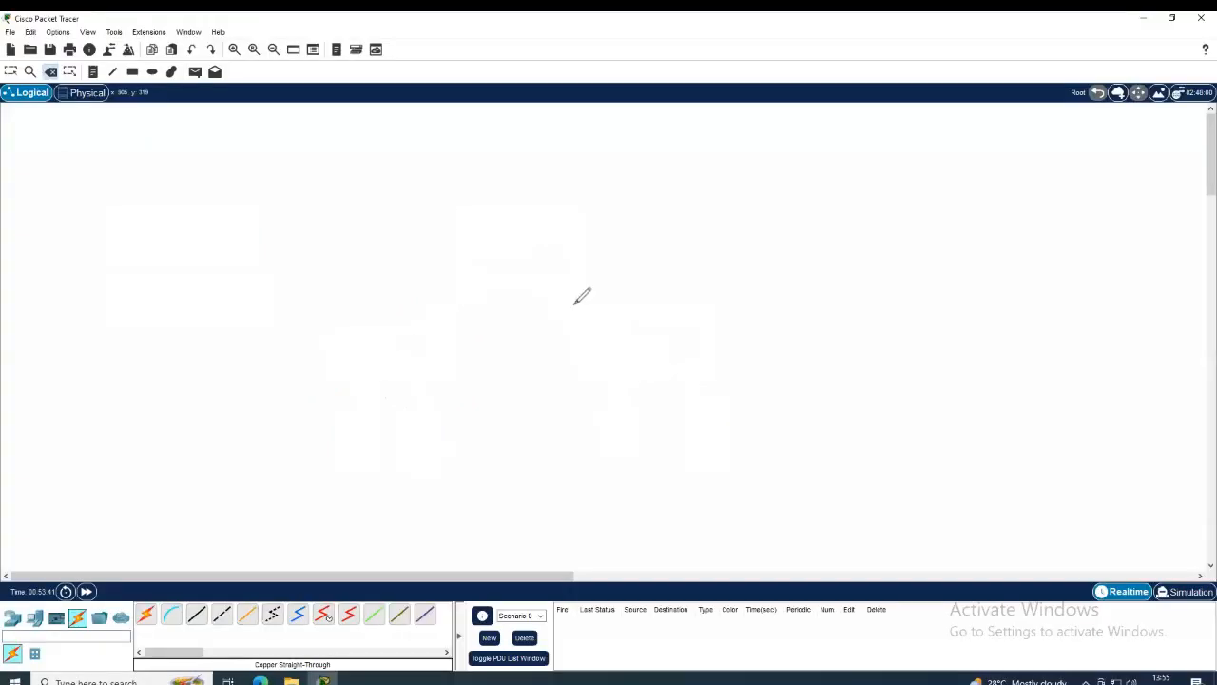
Place two 2960-24TT switches side by side in the workspace, with a 3560-24PS multilayer switch above and between them.
key("Escape")
left_click(13, 619)
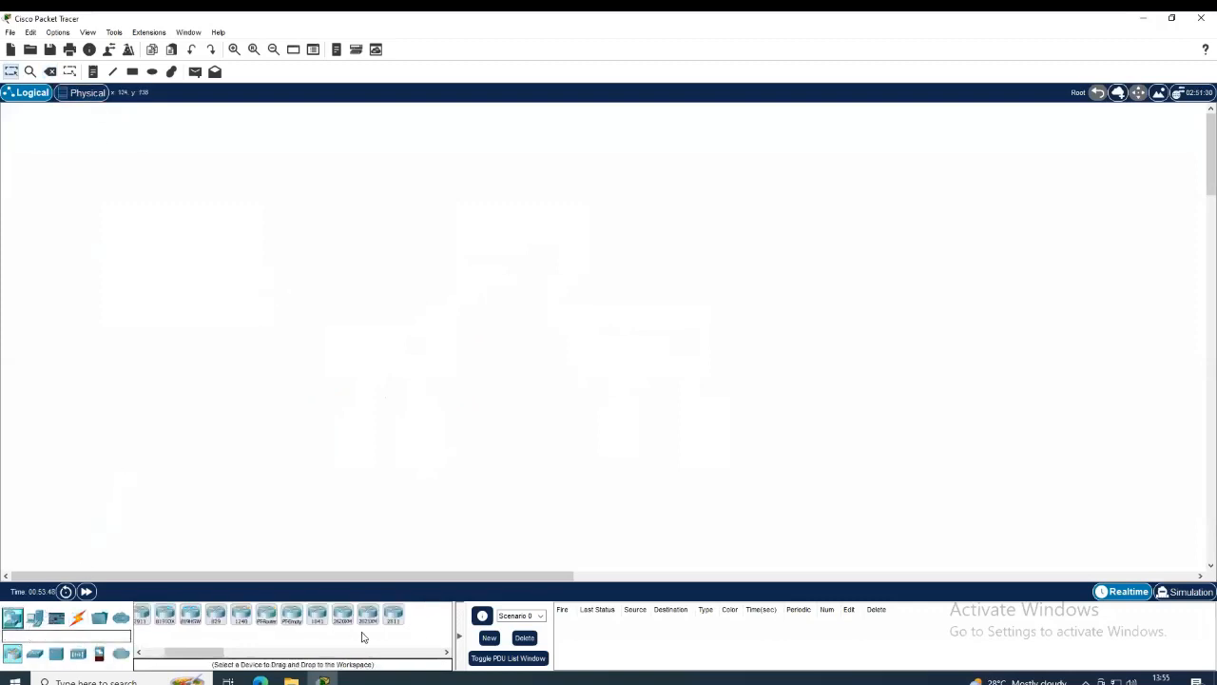
left_click(38, 651)
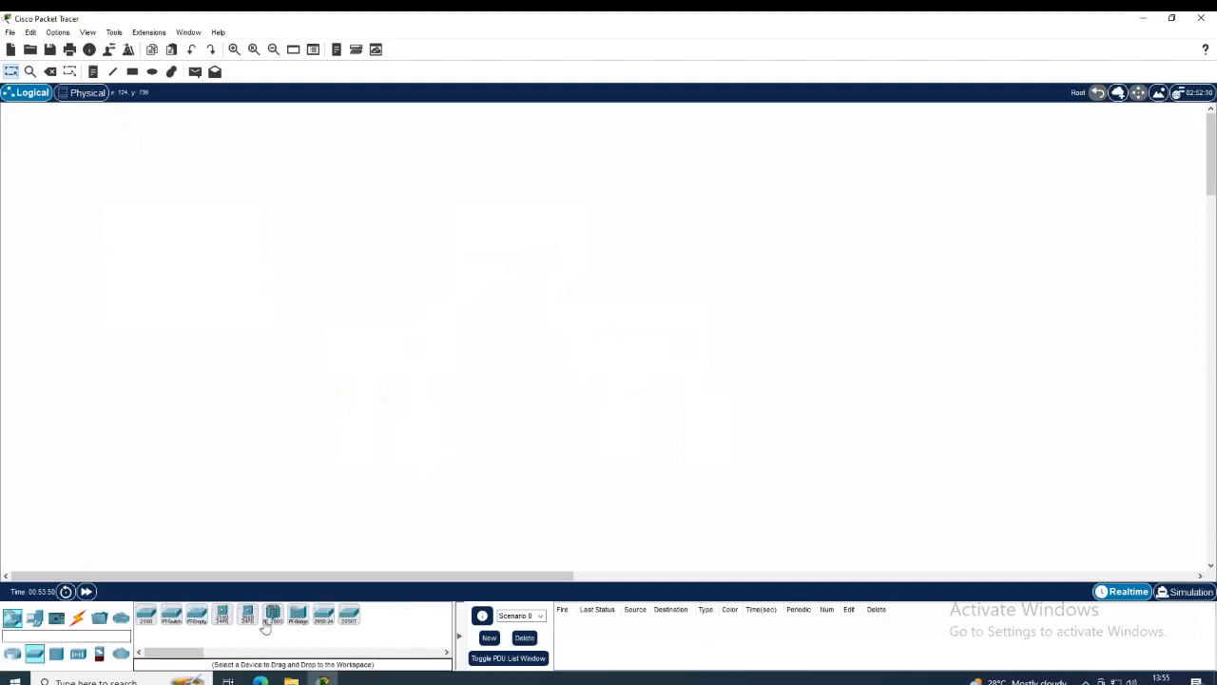
left_click(146, 615)
left_click(405, 309)
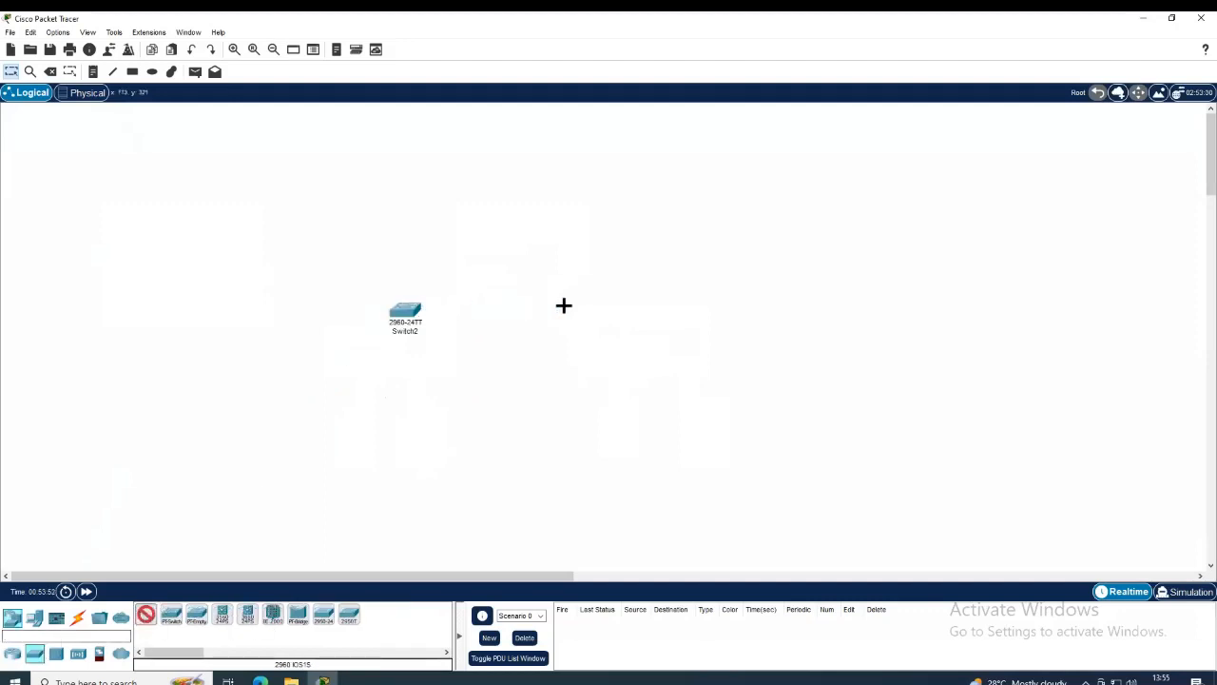
left_click(637, 300)
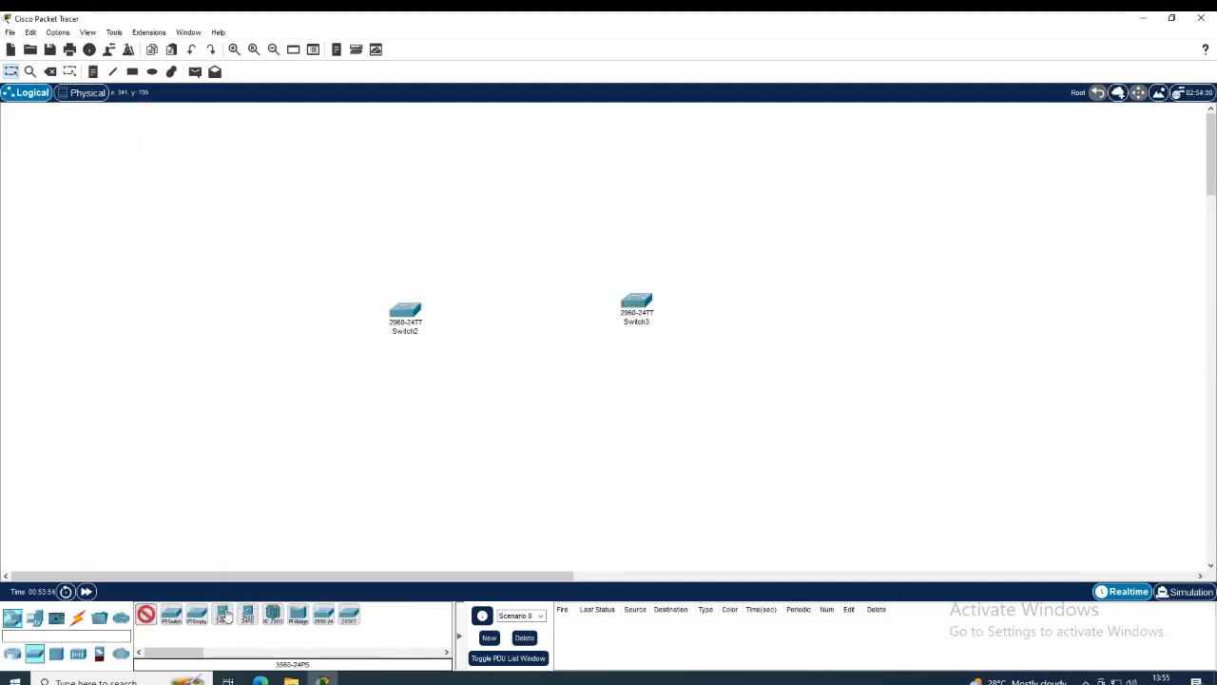
left_click(222, 616)
left_click(517, 180)
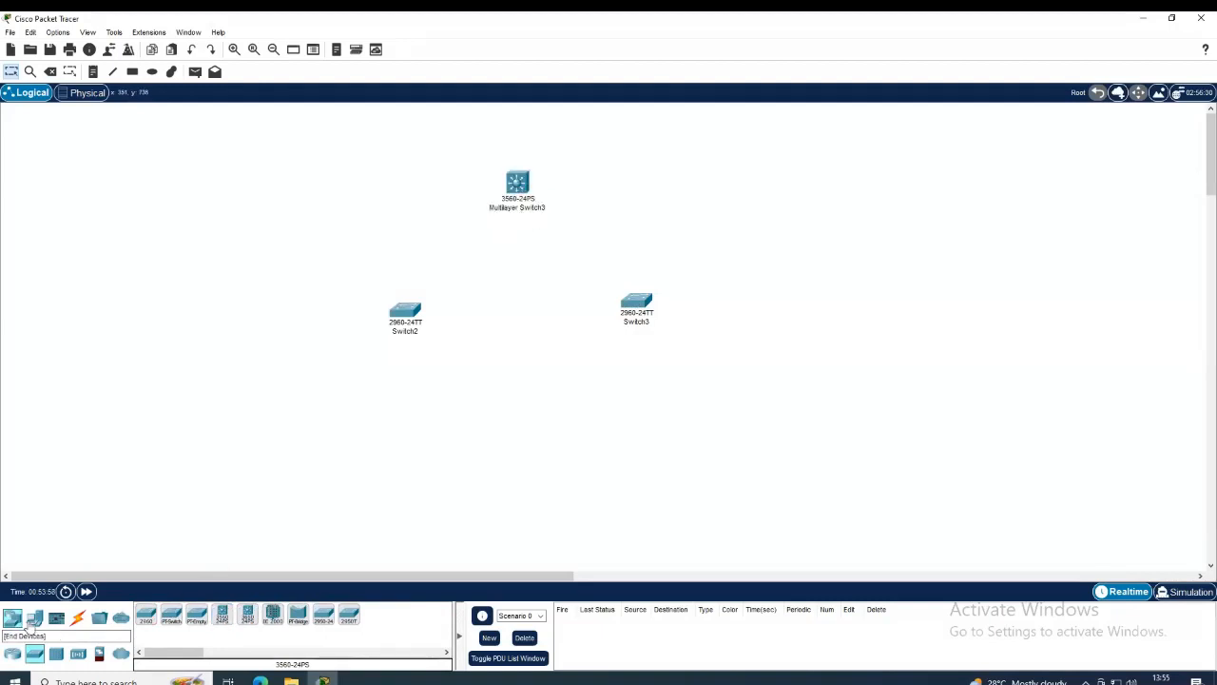
Add four PCs to the topology, two below Switch2 and two below Switch3.
left_click(33, 618)
left_click(146, 614)
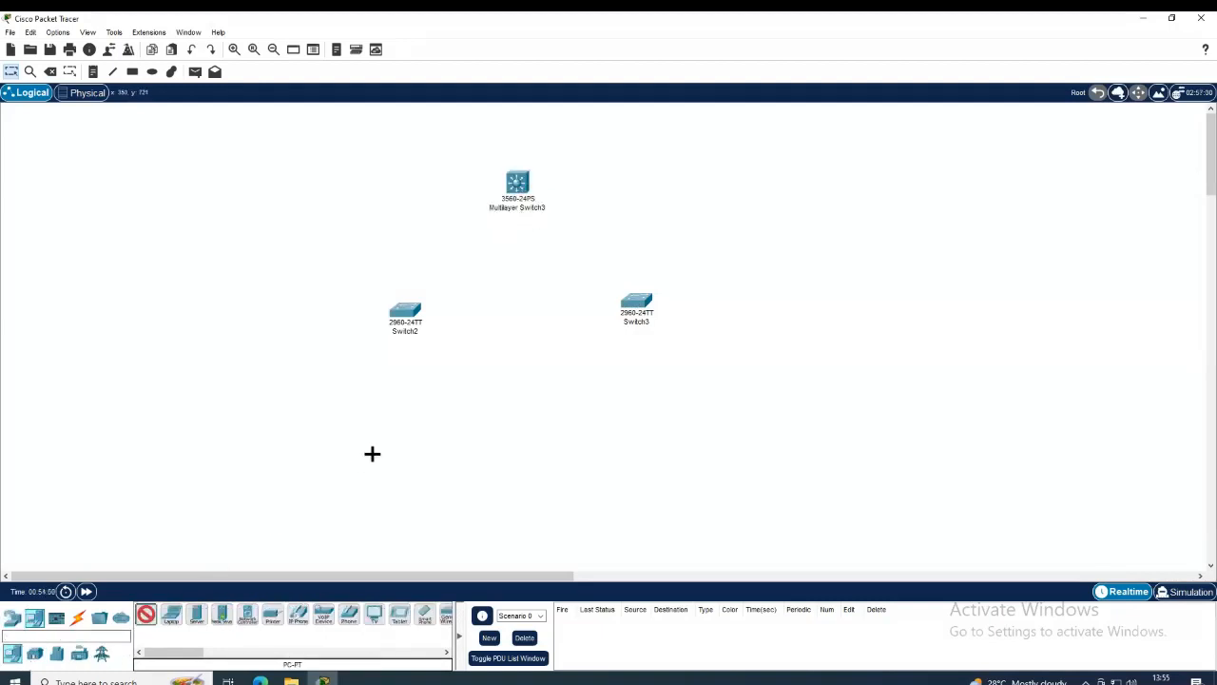
left_click(354, 404)
left_click(407, 403)
left_click(605, 397)
left_click(672, 389)
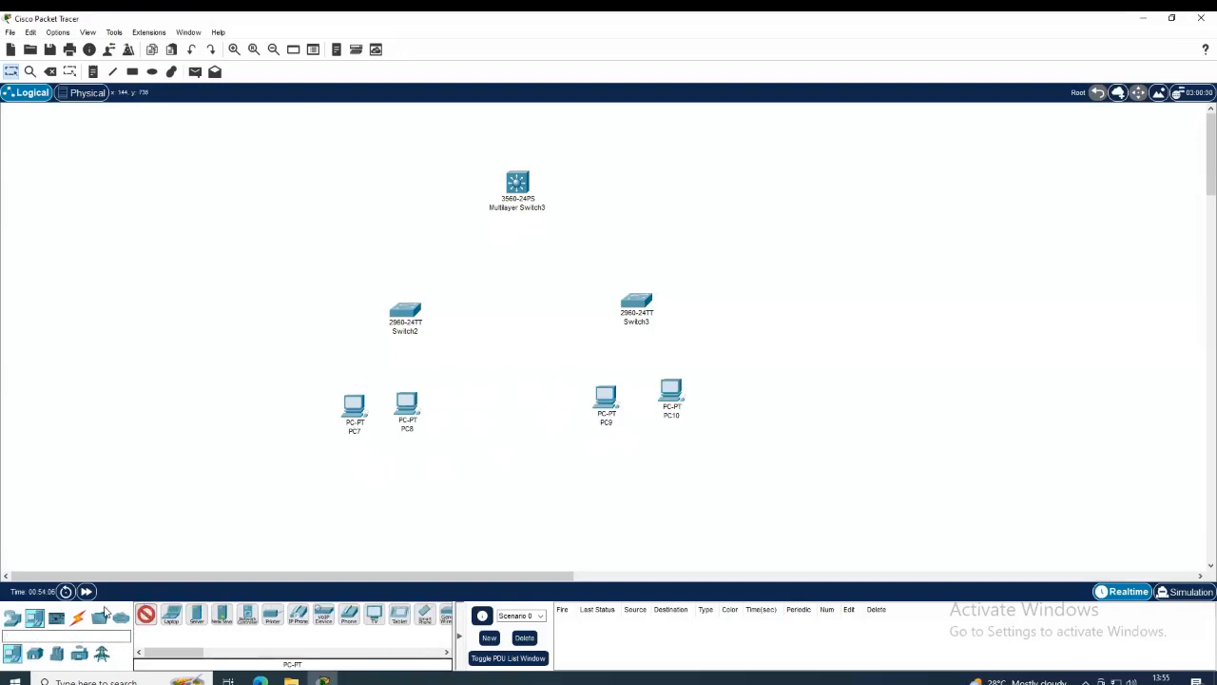
Delete the extra PC placed on top of PC7 and move PC7 back to its place beside PC8.
left_click(77, 619)
left_click(358, 415)
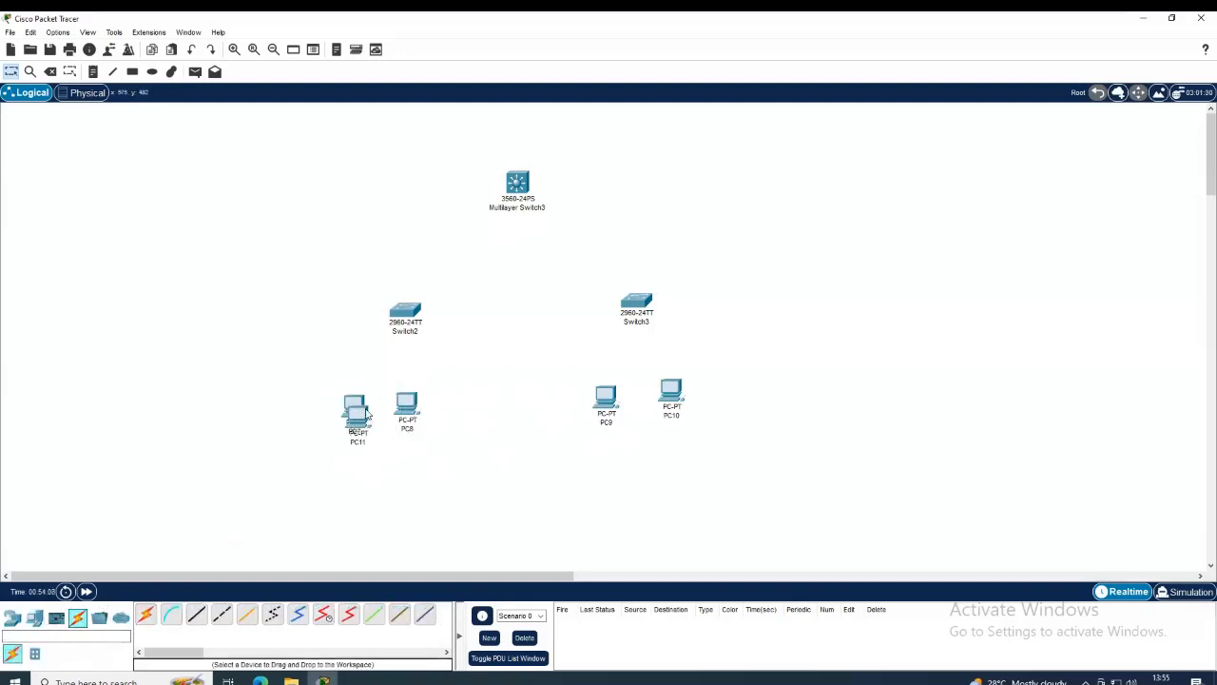
left_click_drag(354, 432, 319, 457)
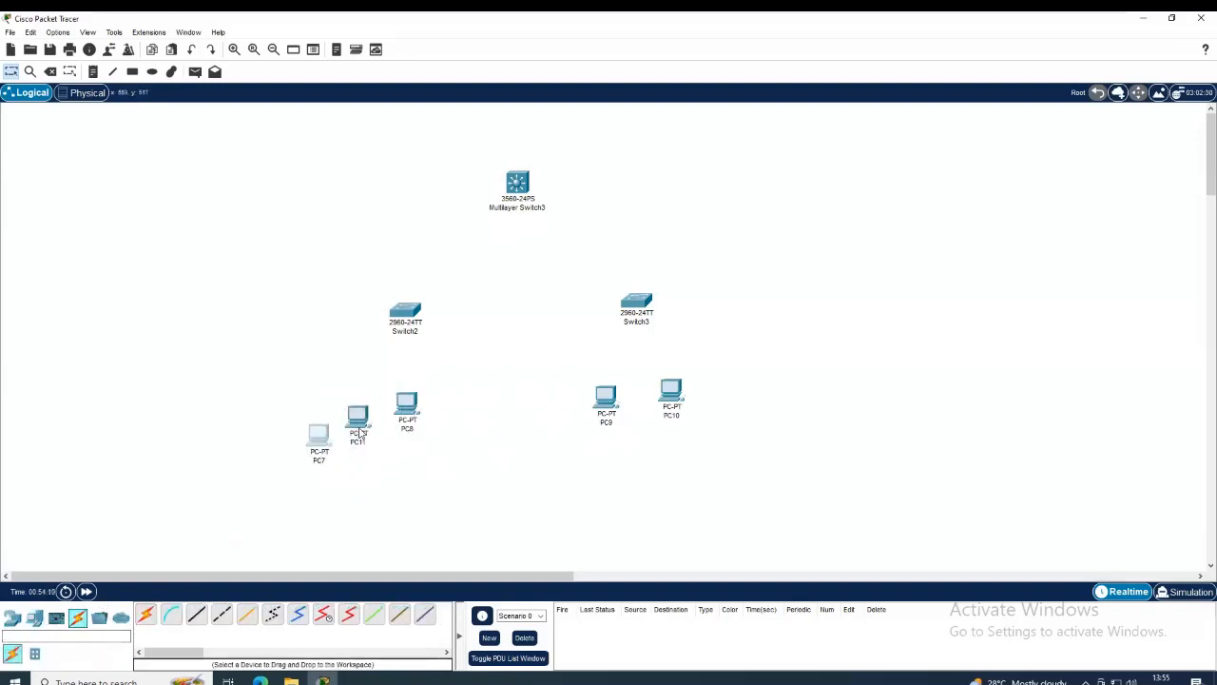
left_click(359, 423)
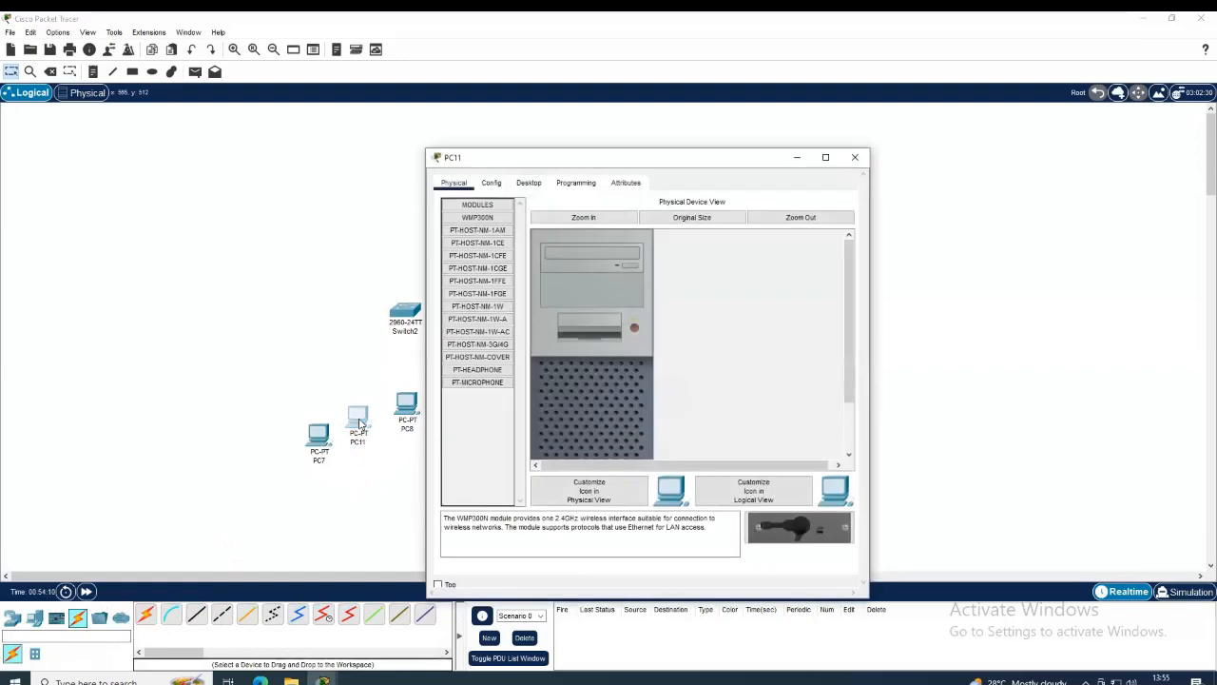
left_click(855, 157)
key("Delete")
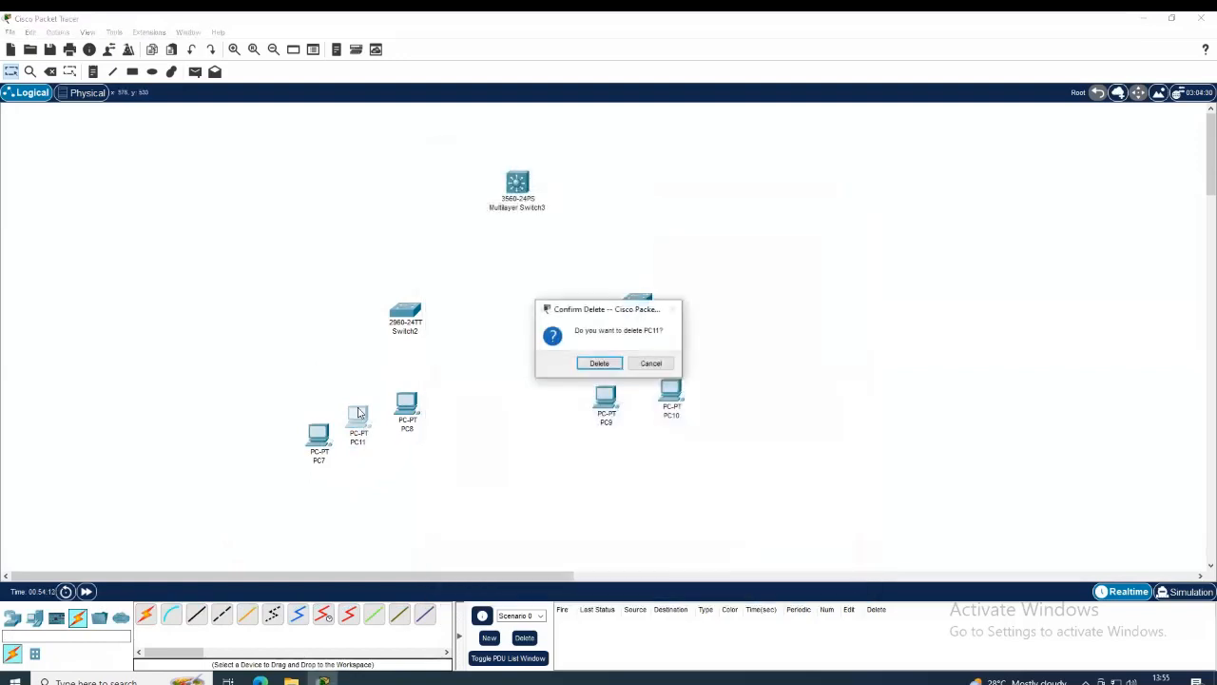
key("Return")
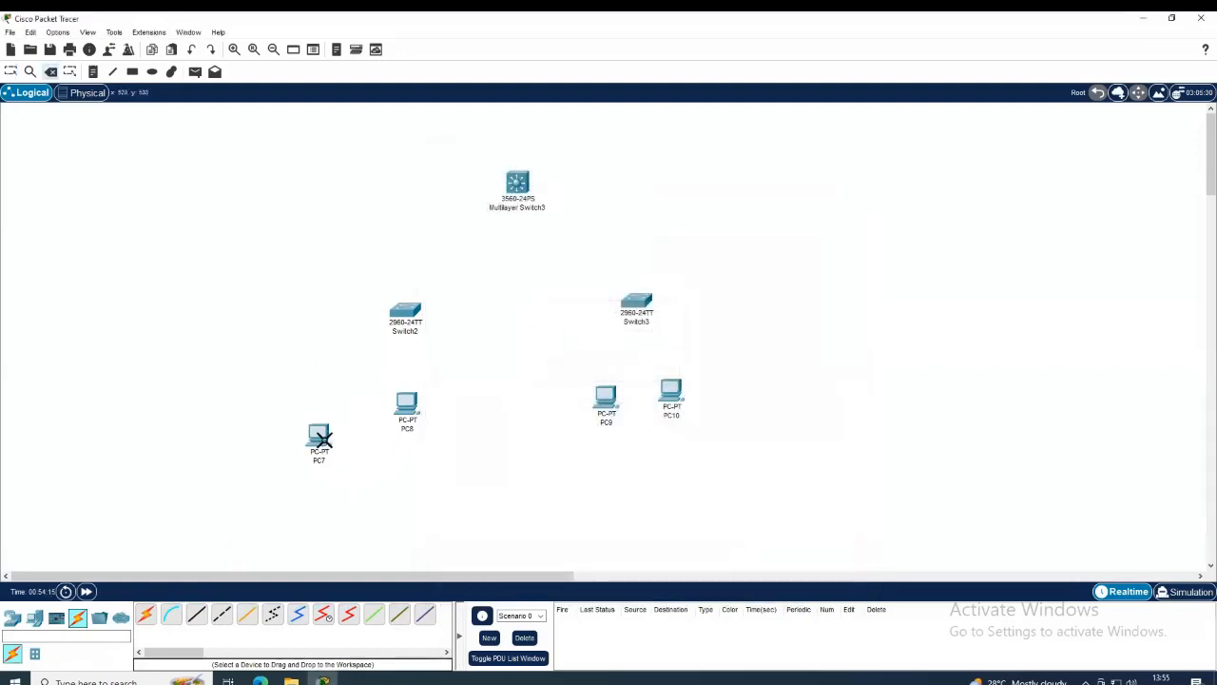
key("Escape")
left_click_drag(323, 437, 355, 406)
Connect PC7 and PC8 by copper straight-through cable from their FastEthernet0 ports to FastEthernet0/1 and FastEthernet0/2 on Switch2.
left_click(197, 613)
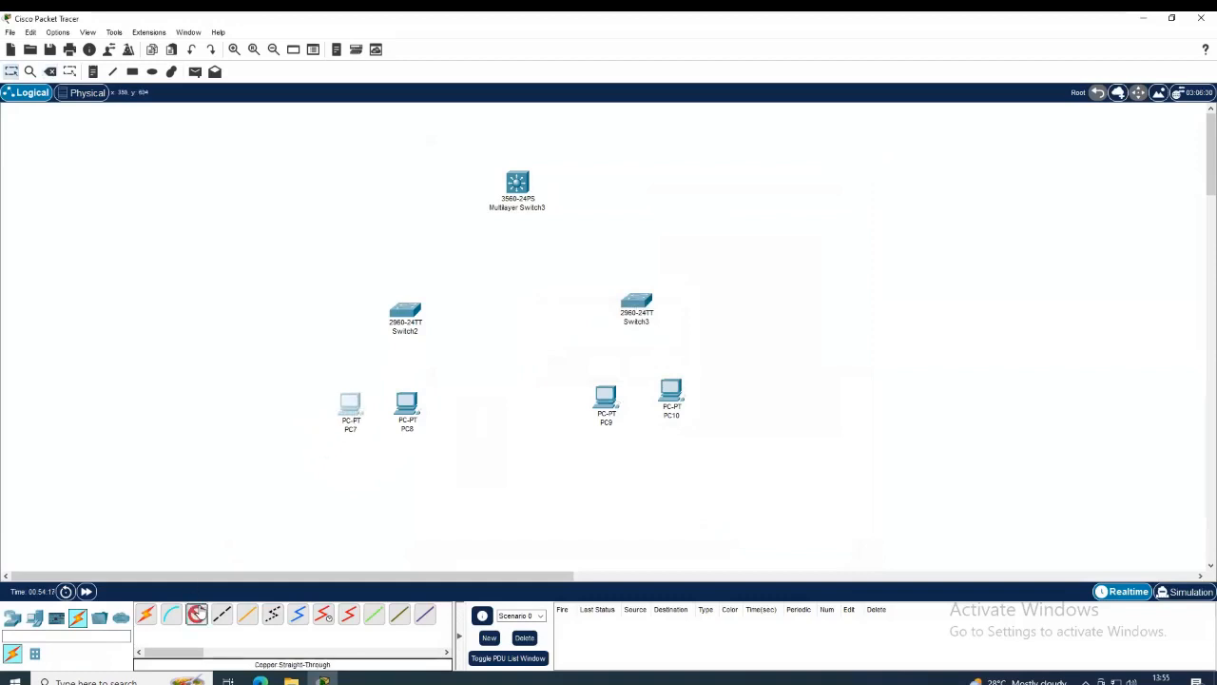
left_click(351, 407)
left_click(397, 458)
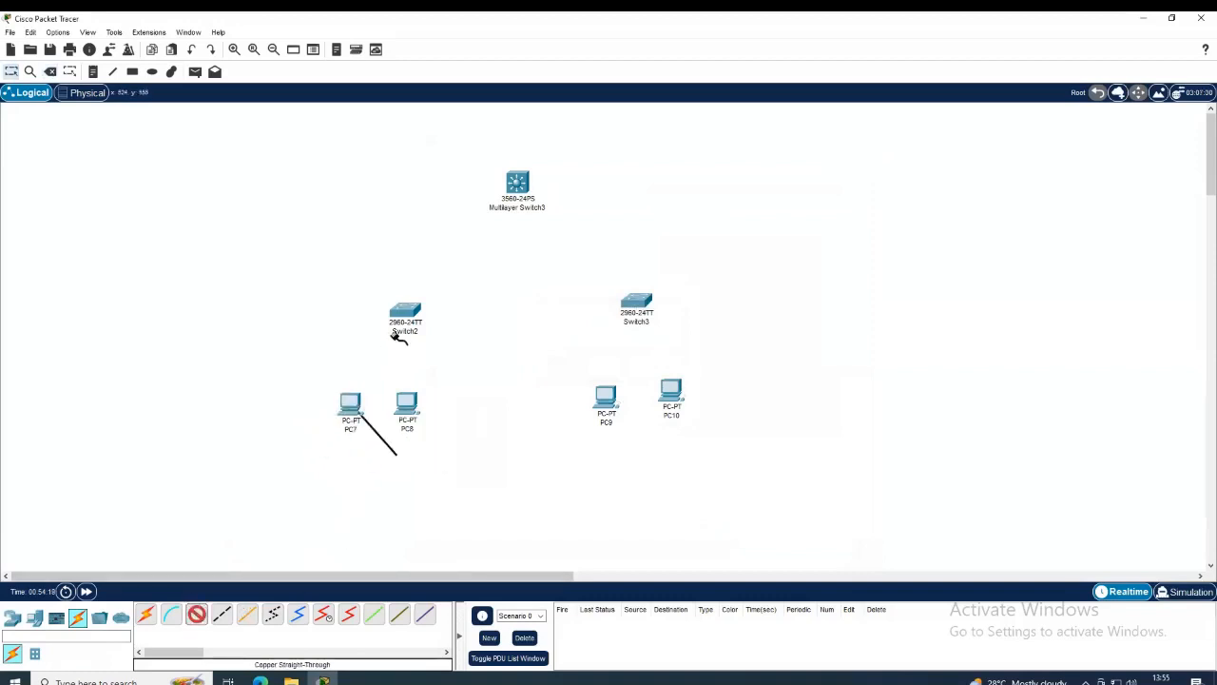
left_click(403, 316)
left_click(423, 330)
left_click(407, 400)
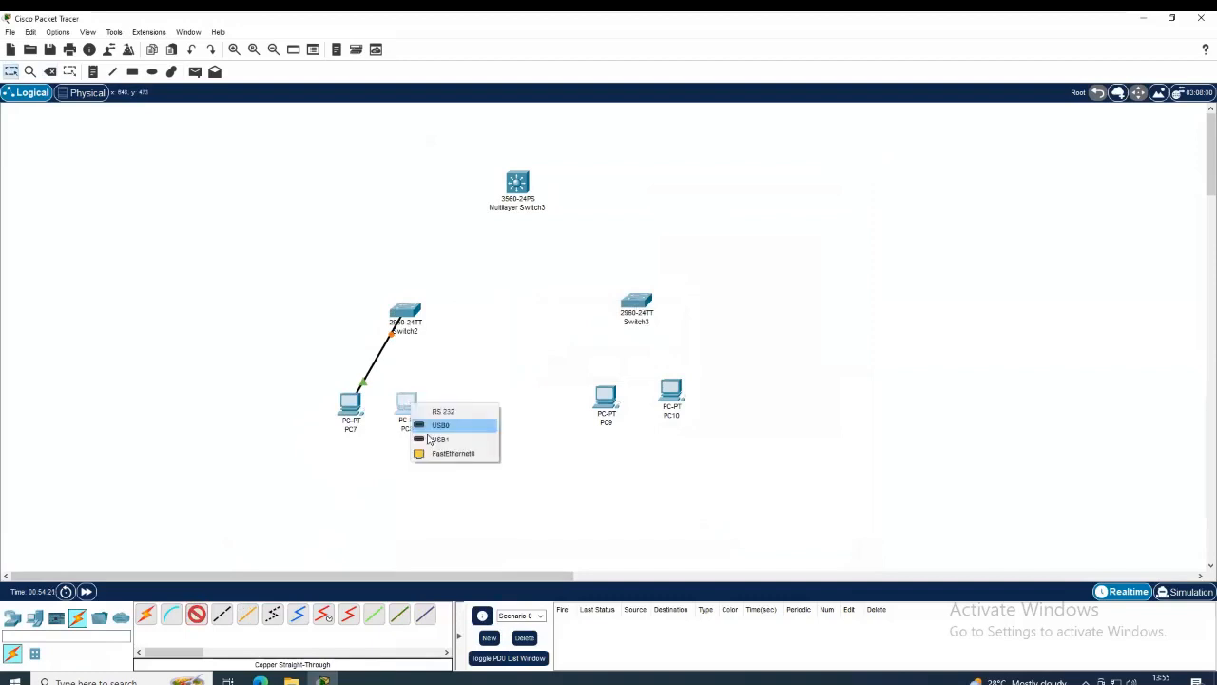
left_click(447, 449)
left_click(407, 310)
left_click(453, 330)
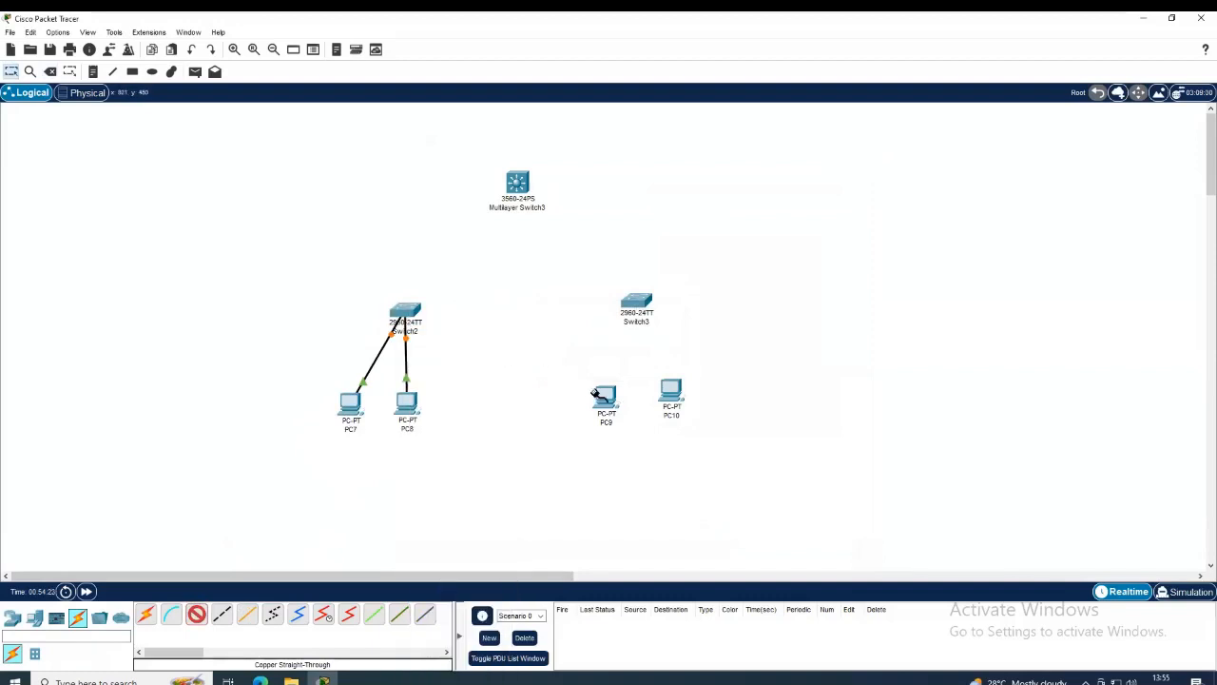
Connect PC9 and PC10 by copper straight-through cable from their FastEthernet0 ports to FastEthernet0/1 and FastEthernet0/2 on Switch3.
left_click(605, 397)
left_click(628, 443)
left_click(637, 302)
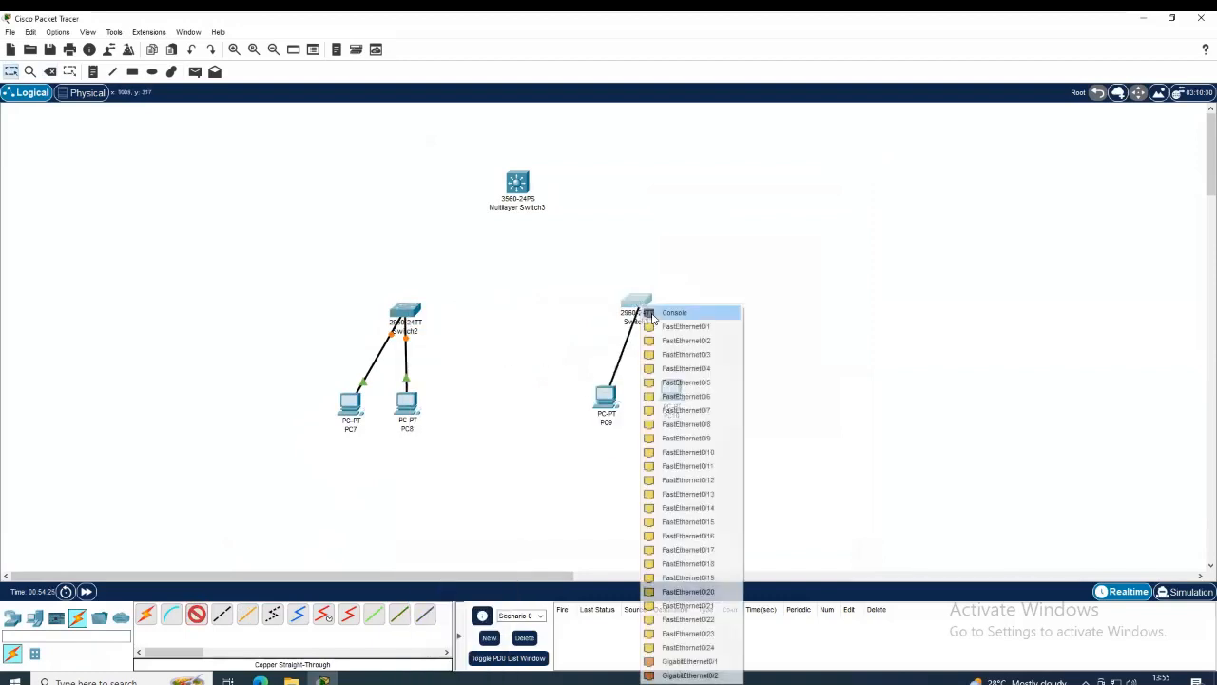
left_click(664, 325)
left_click(671, 390)
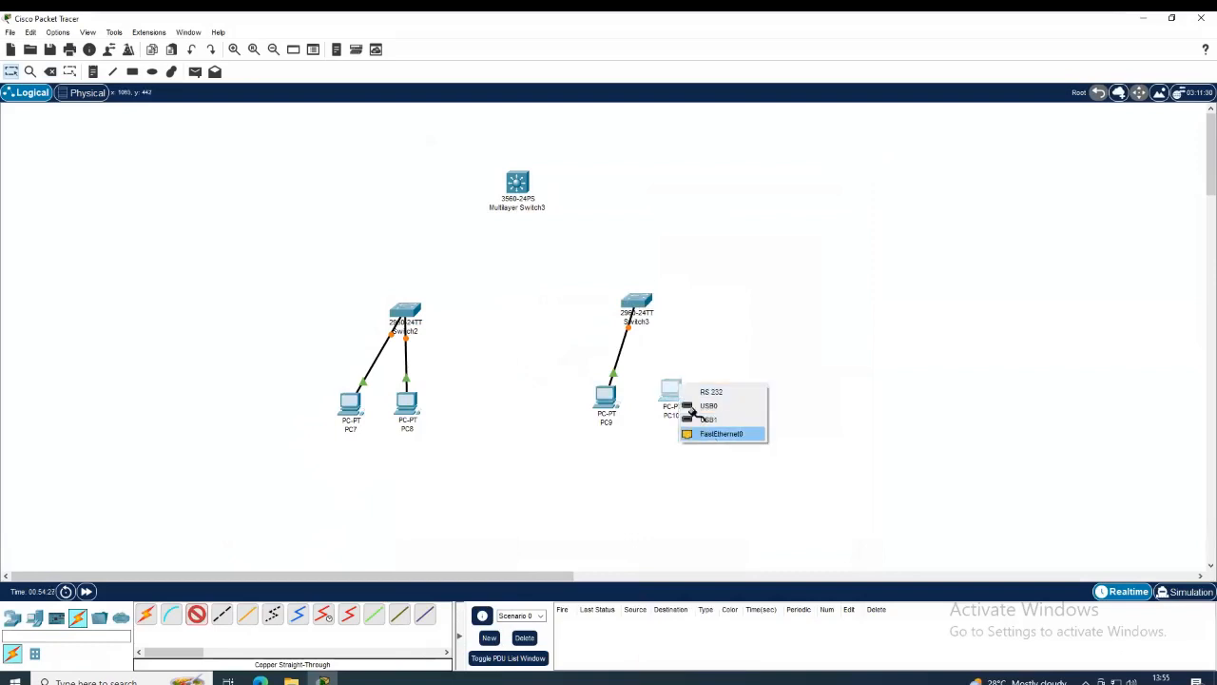
left_click(721, 434)
left_click(637, 302)
left_click(665, 330)
Cable FastEthernet0/3 on Switch2 to FastEthernet0/1 on the multilayer switch, and FastEthernet0/3 on Switch3 to its next free FastEthernet port.
left_click(409, 310)
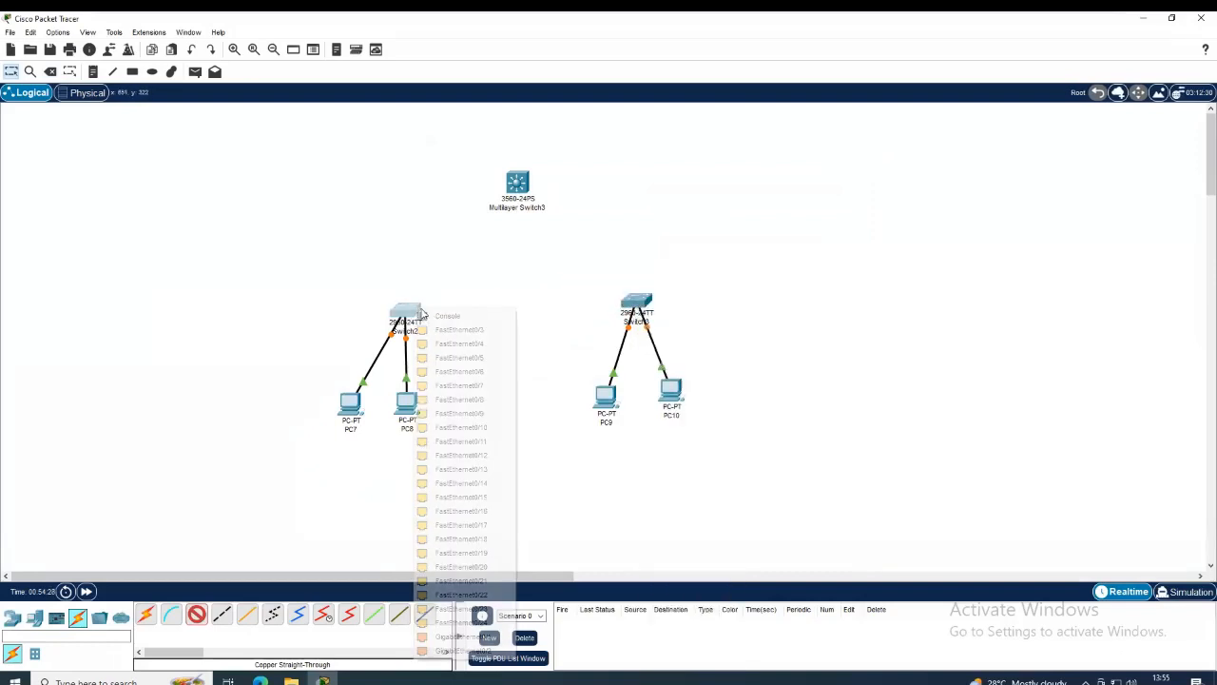
left_click(455, 328)
left_click(516, 183)
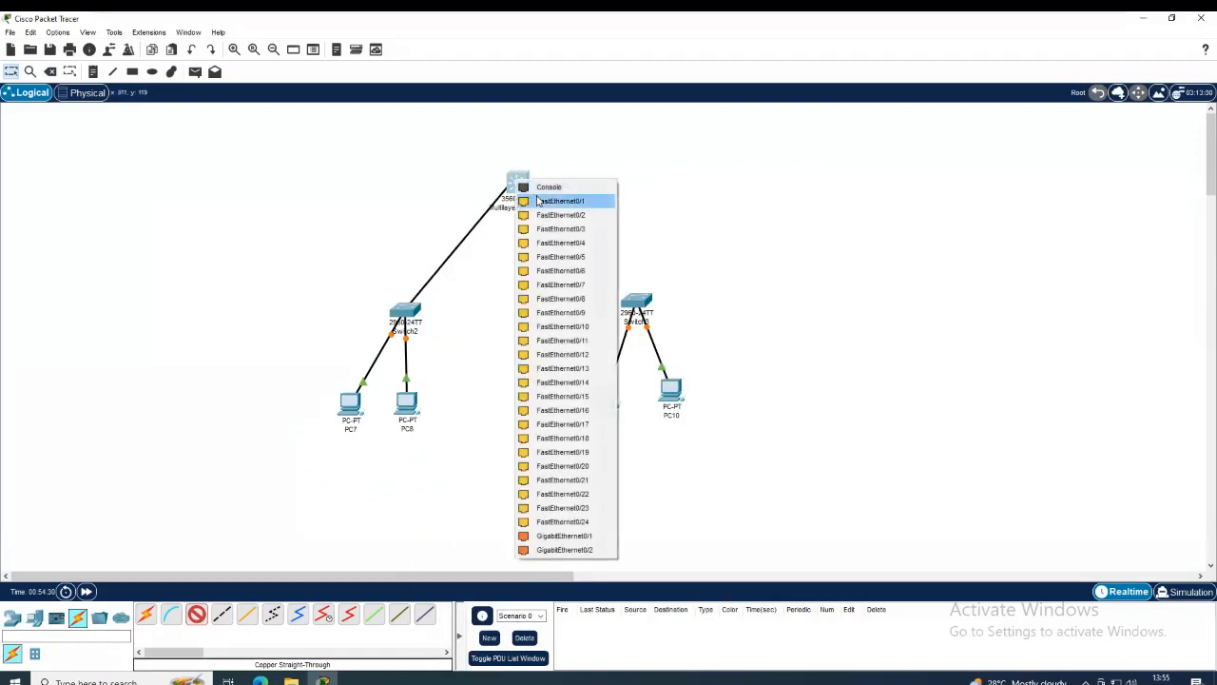
left_click(540, 200)
left_click(642, 300)
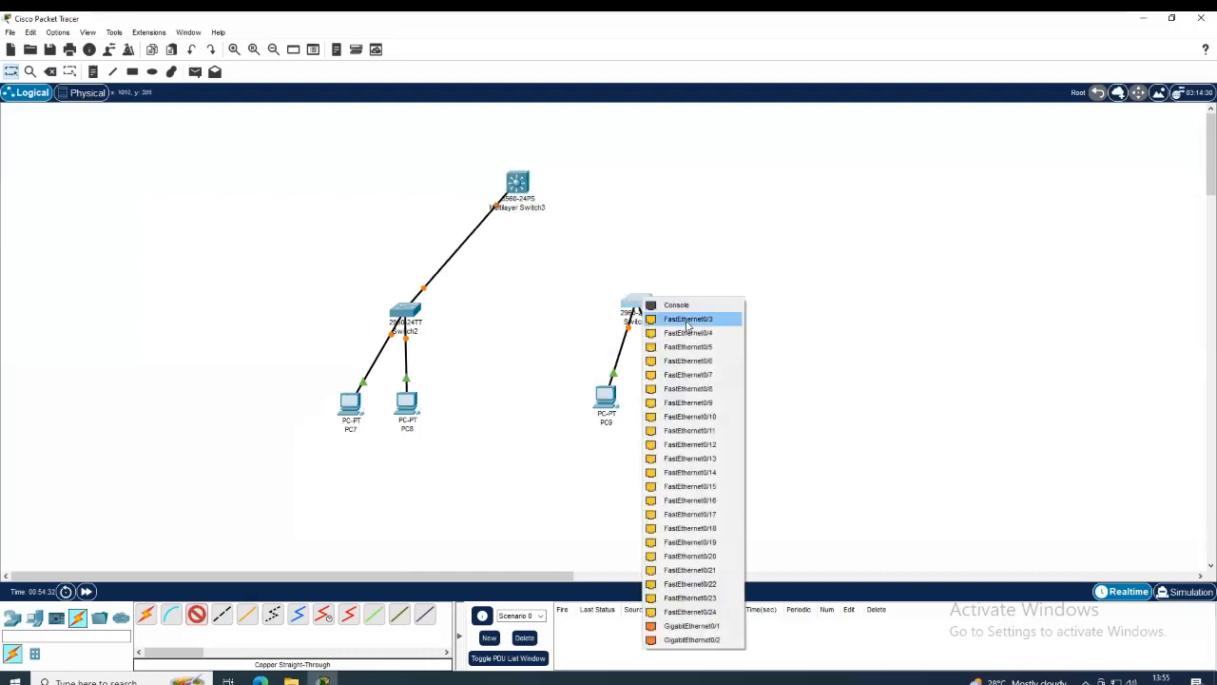
left_click(683, 319)
left_click(518, 183)
left_click(551, 205)
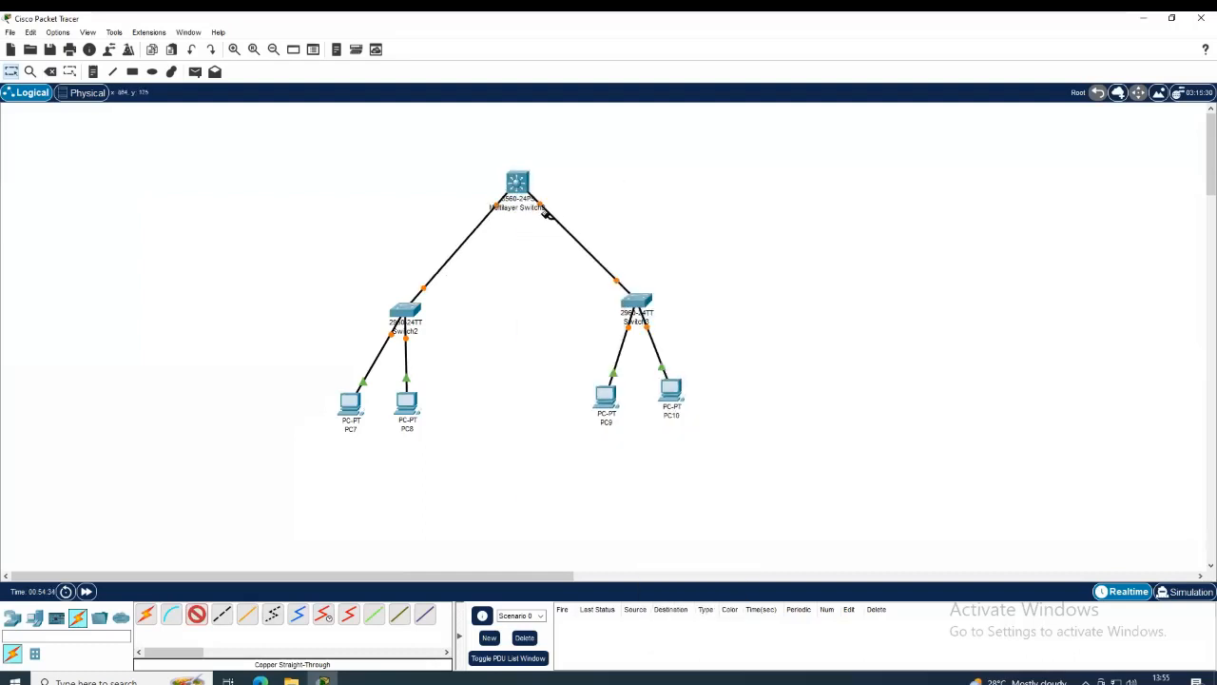
Give PC7 the static IPv4 address 192.168.1.10, subnet mask 255.255.255.0 and default gateway 192.168.1.1.
left_click(349, 407)
left_click(526, 185)
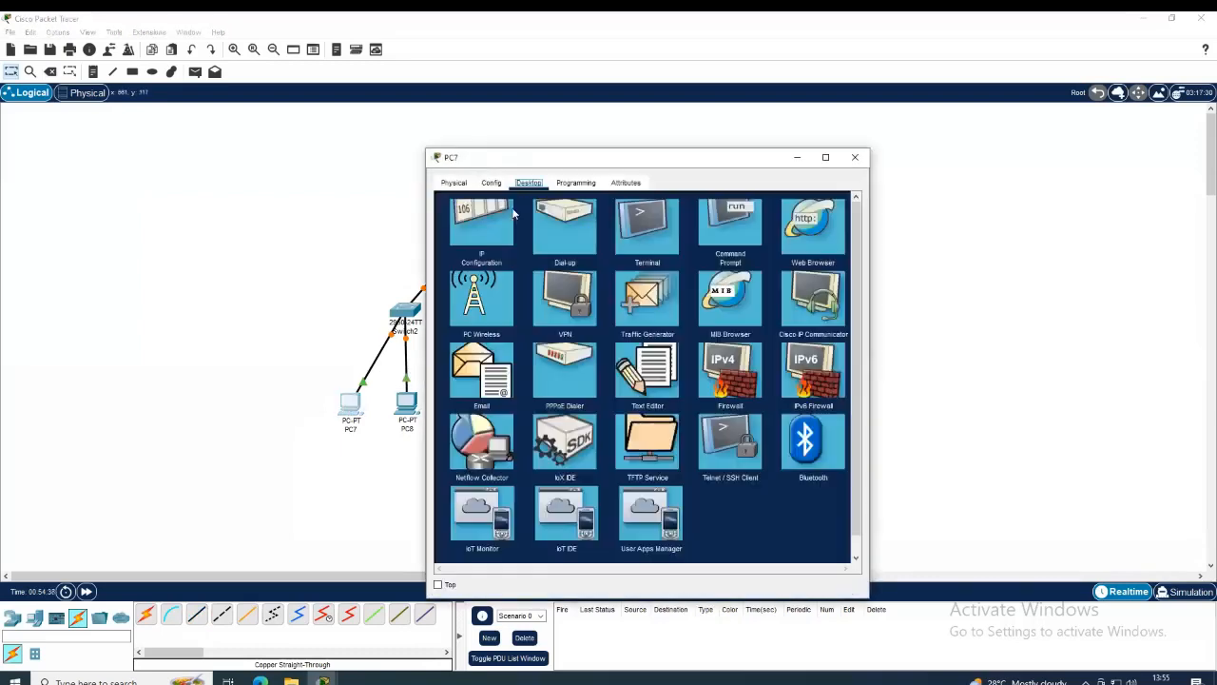
left_click(493, 233)
left_click(591, 271)
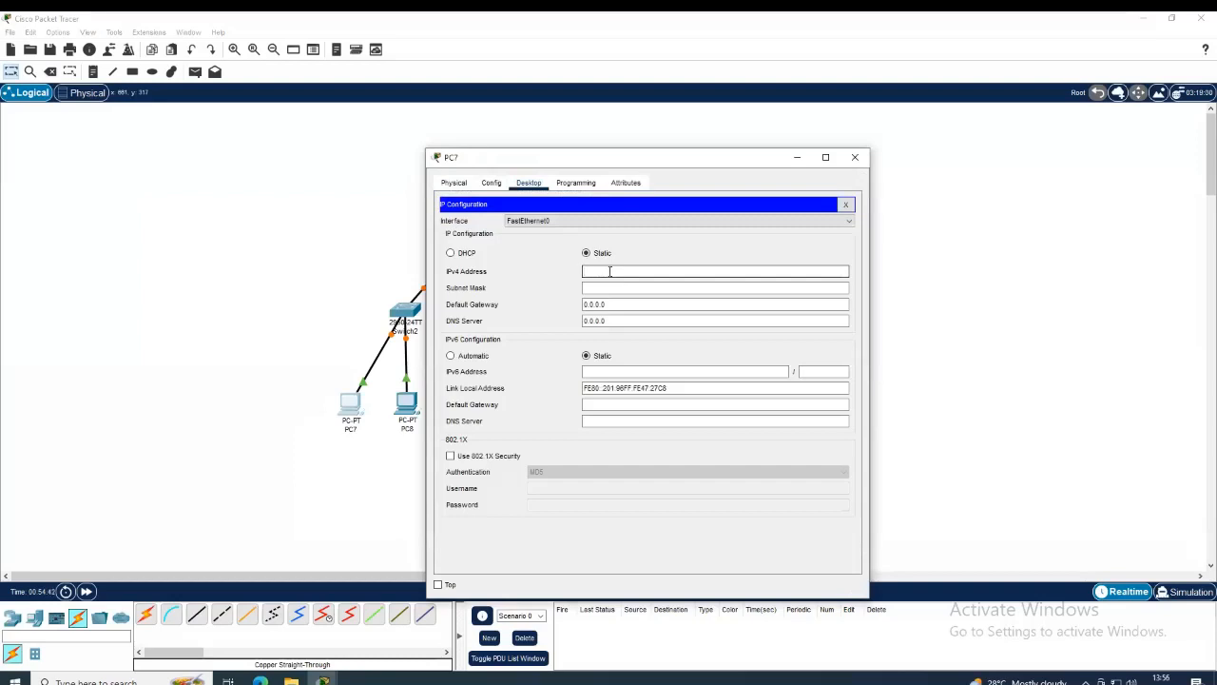
type("192.168.1")
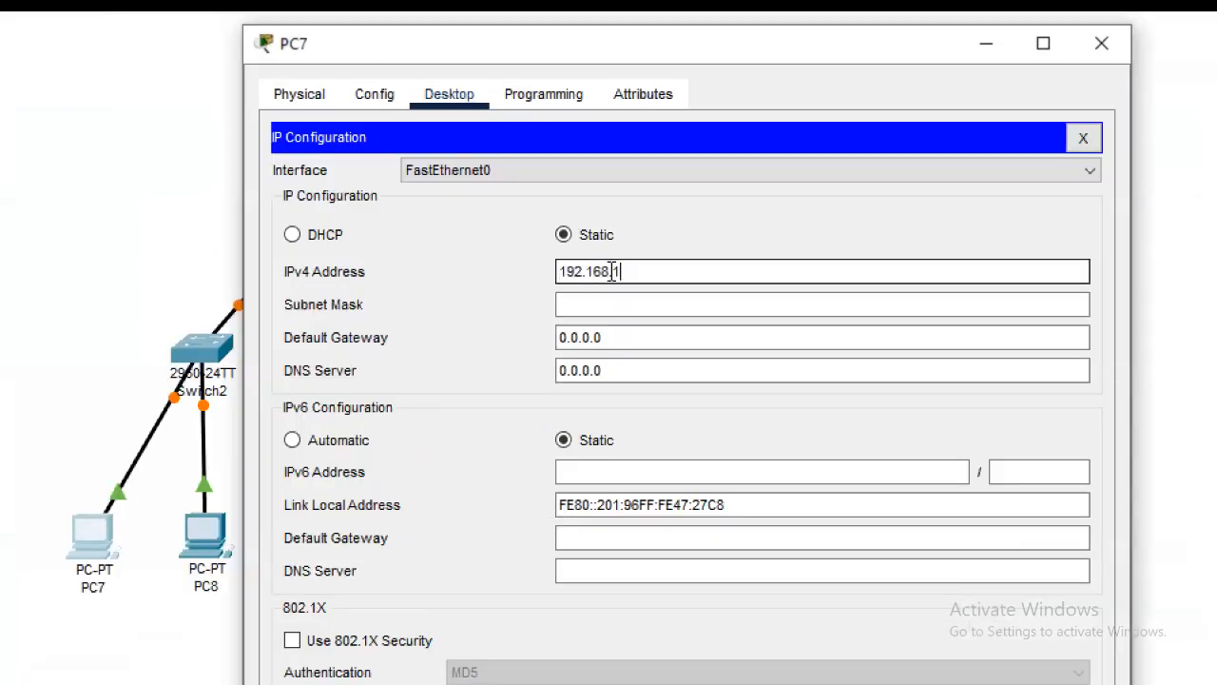
key("Tab")
key("Tab")
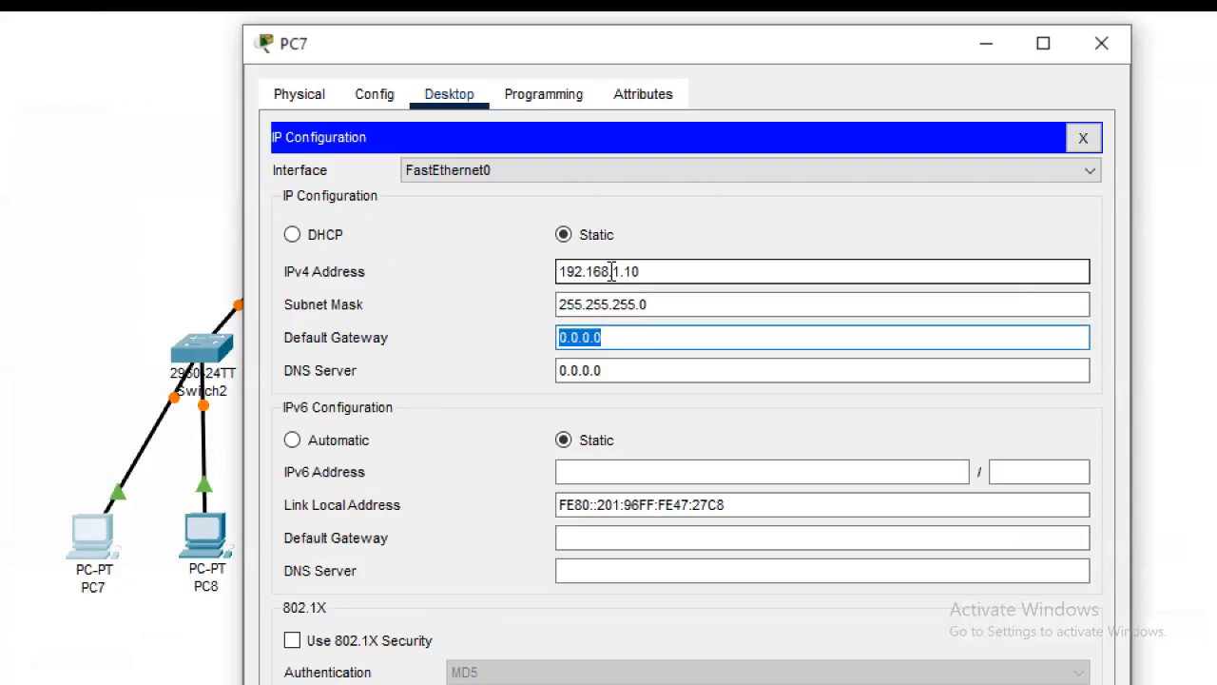
type("192.168.1.1")
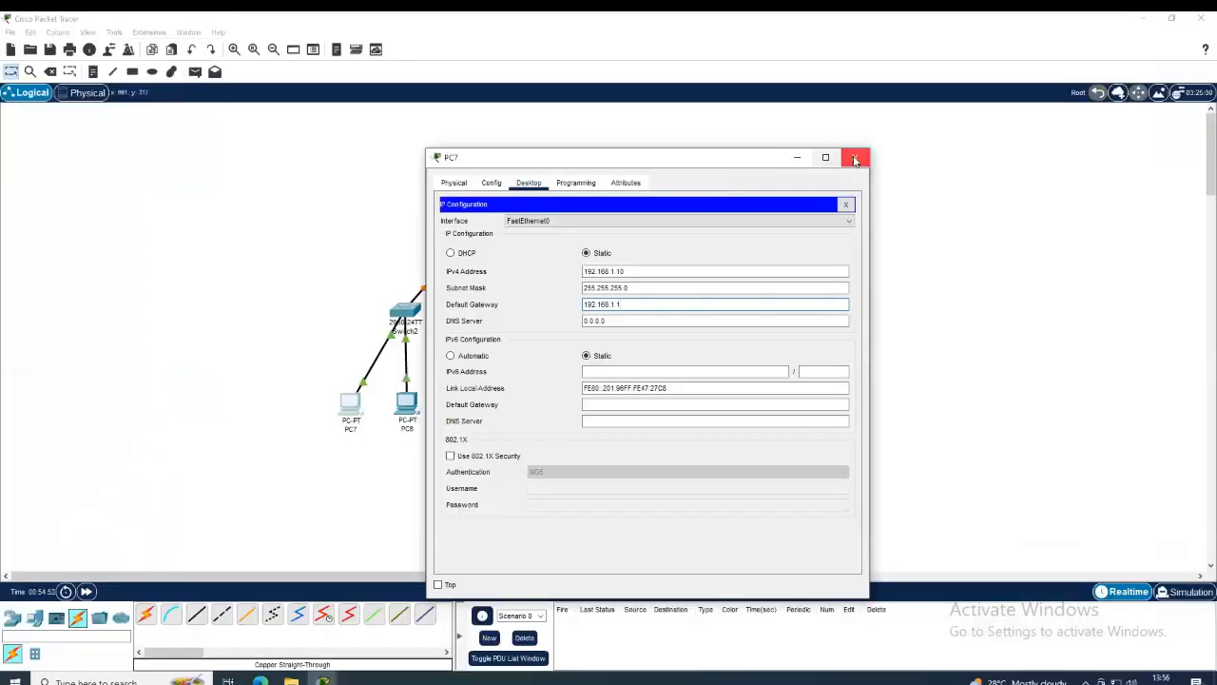
left_click(1101, 54)
Give PC9 the static IPv4 address 192.168.1.20, subnet mask 255.255.255.0 and default gateway 192.168.1.1.
left_click(606, 397)
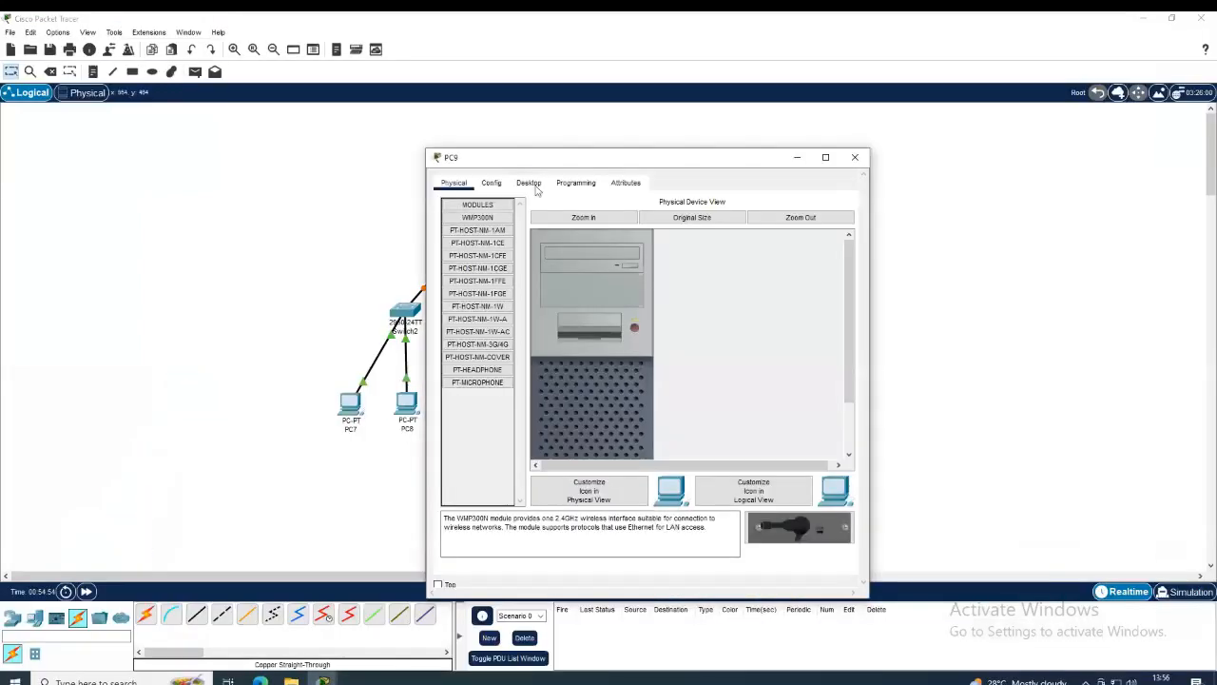
left_click(492, 184)
left_click(529, 183)
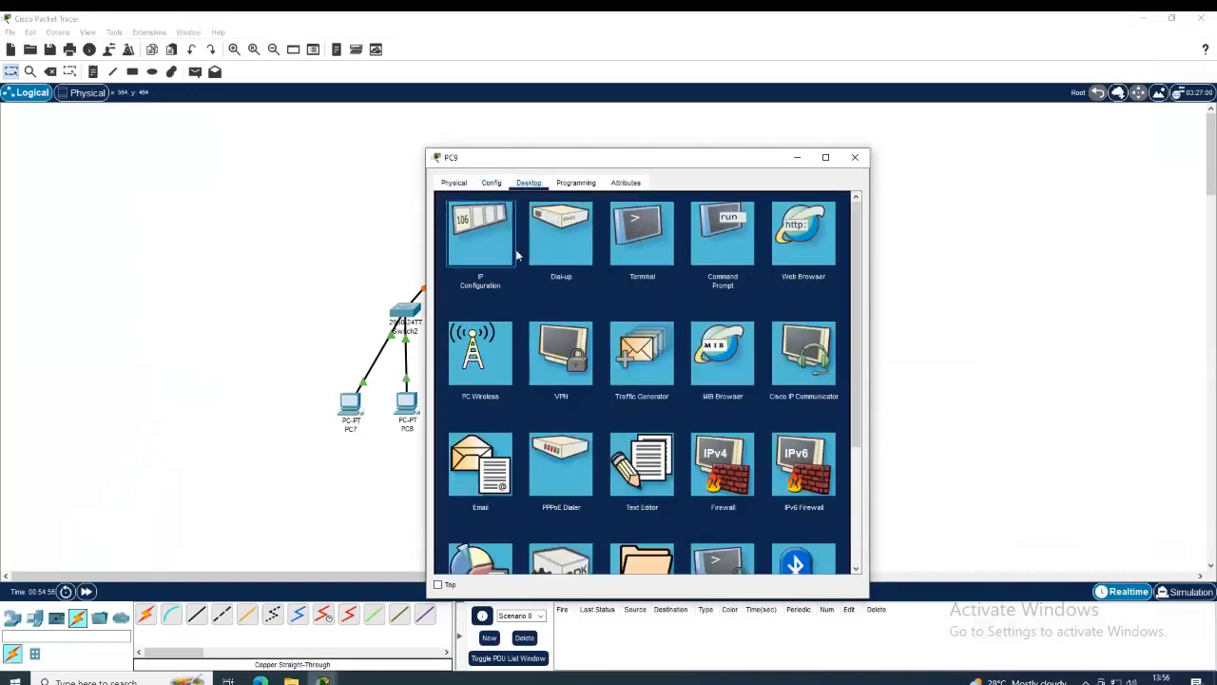
left_click(521, 255)
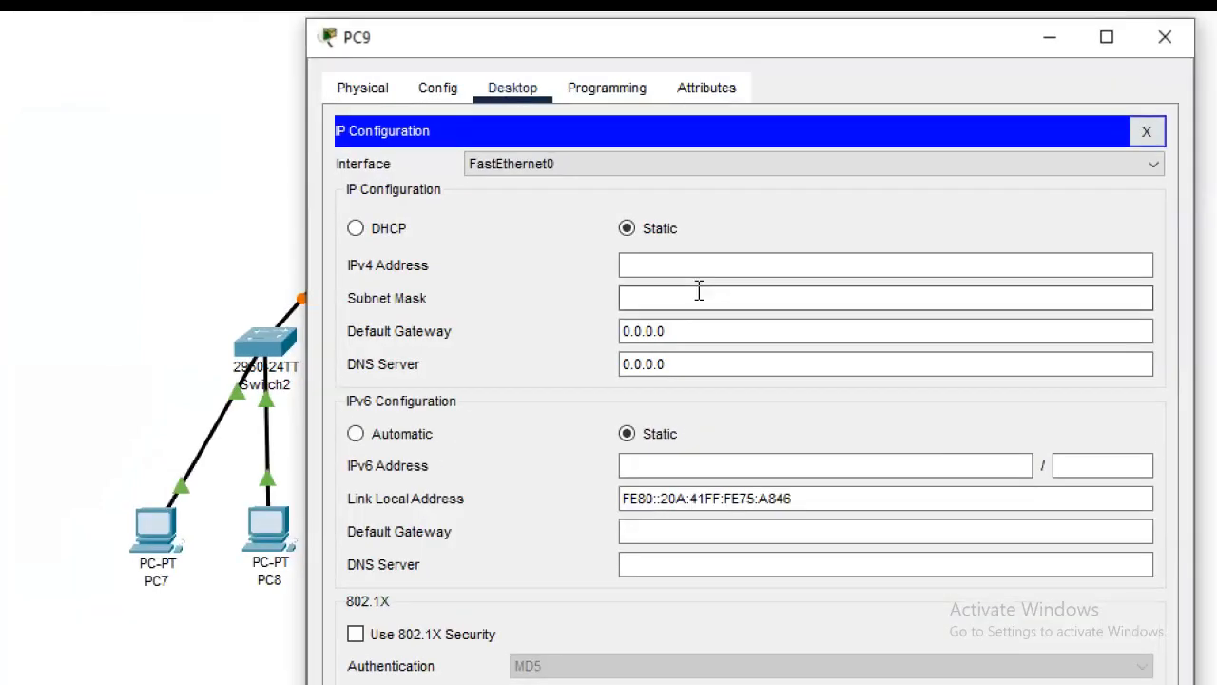
left_click(631, 271)
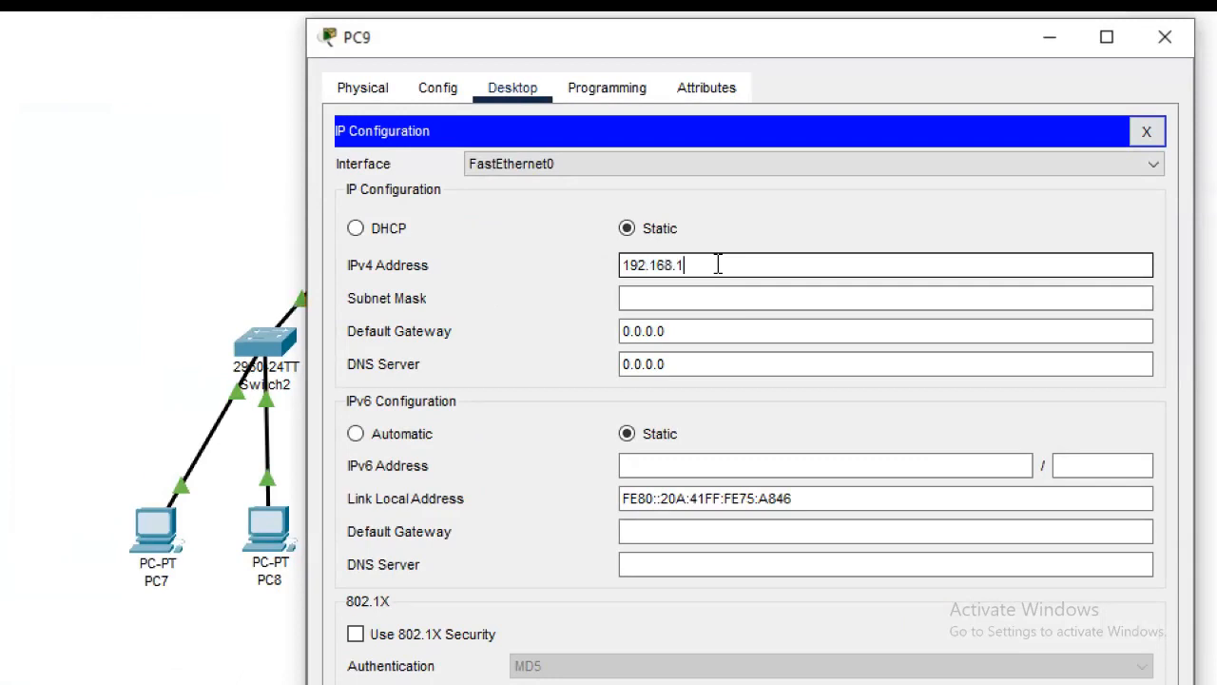
type("192.168.1.20")
key("Tab")
key("Tab")
type("1")
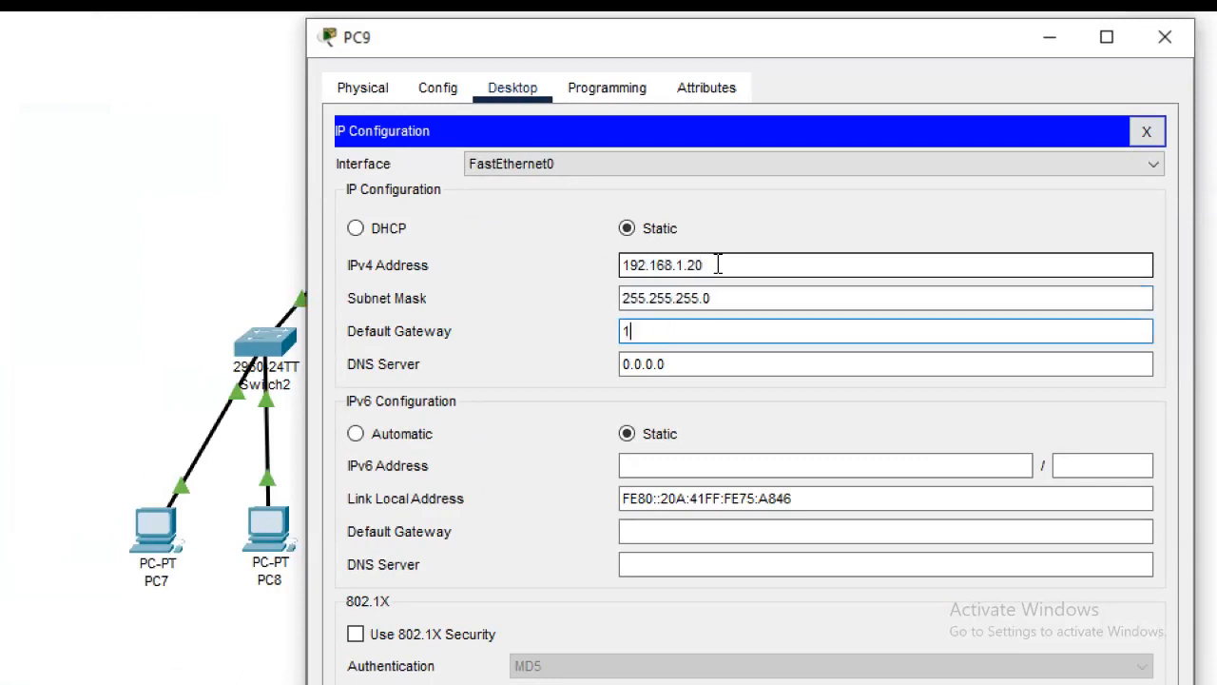
type("92.168.1.1")
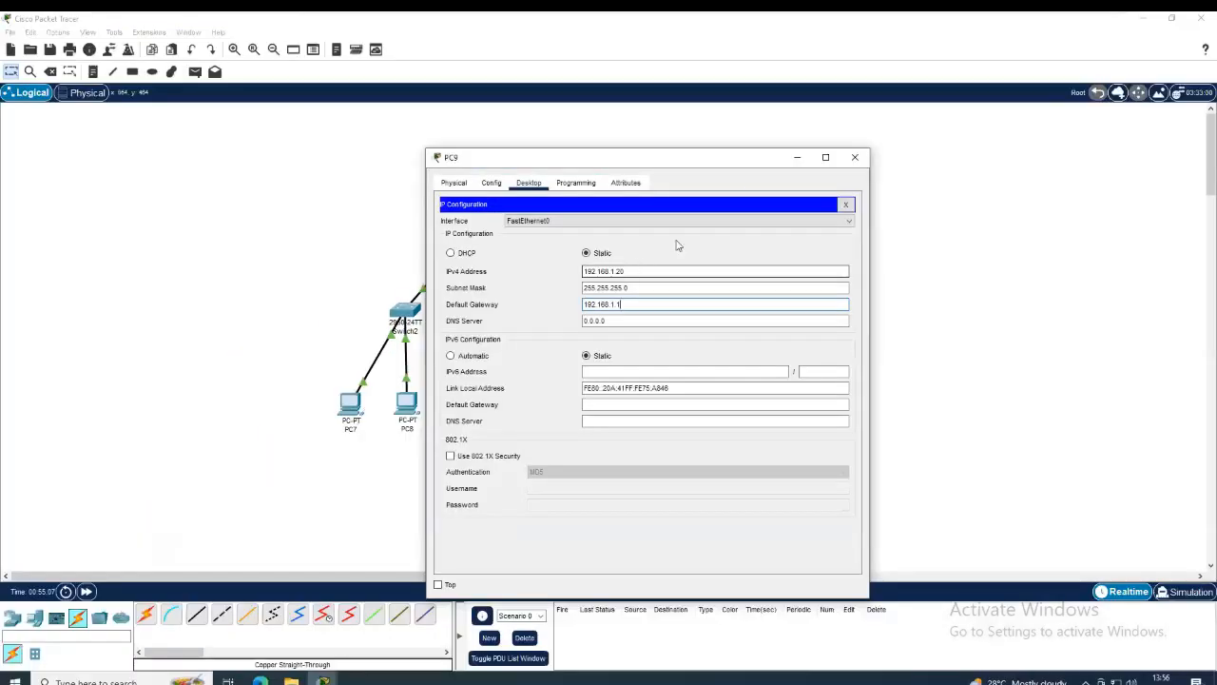
left_click(1165, 37)
Give PC8 the static IPv4 address 192.168.2.10, subnet mask 255.255.255.0 and default gateway 192.168.2.1.
left_click(406, 404)
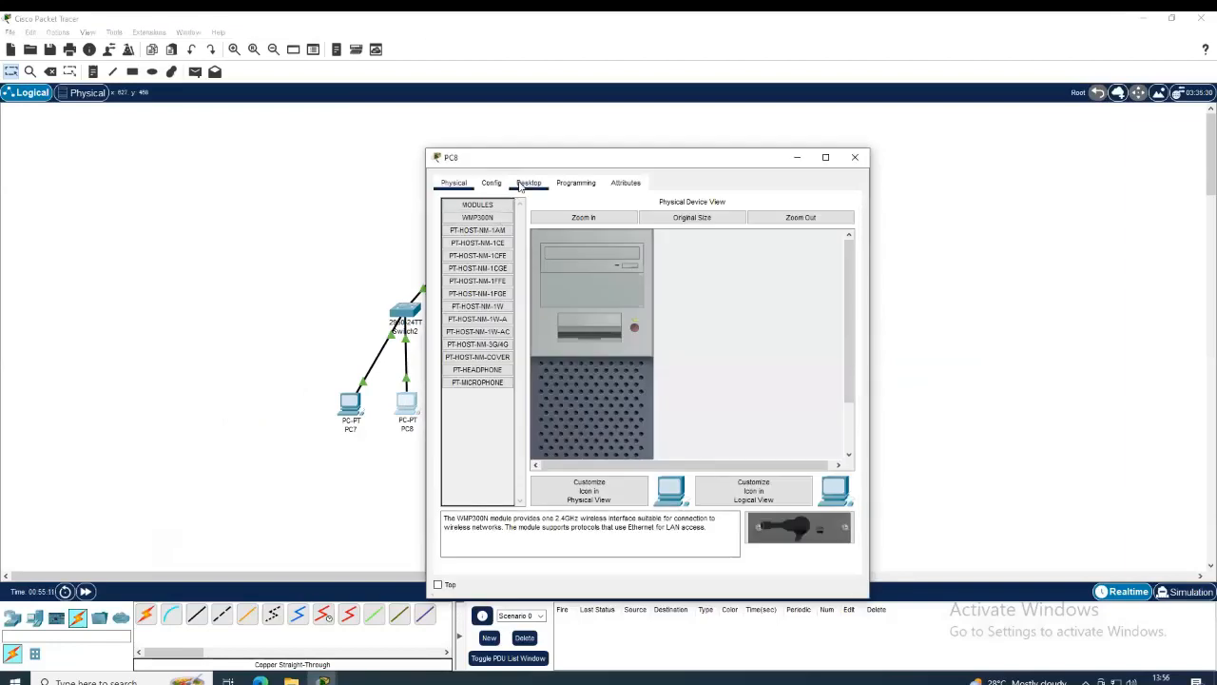
left_click(529, 182)
left_click(501, 226)
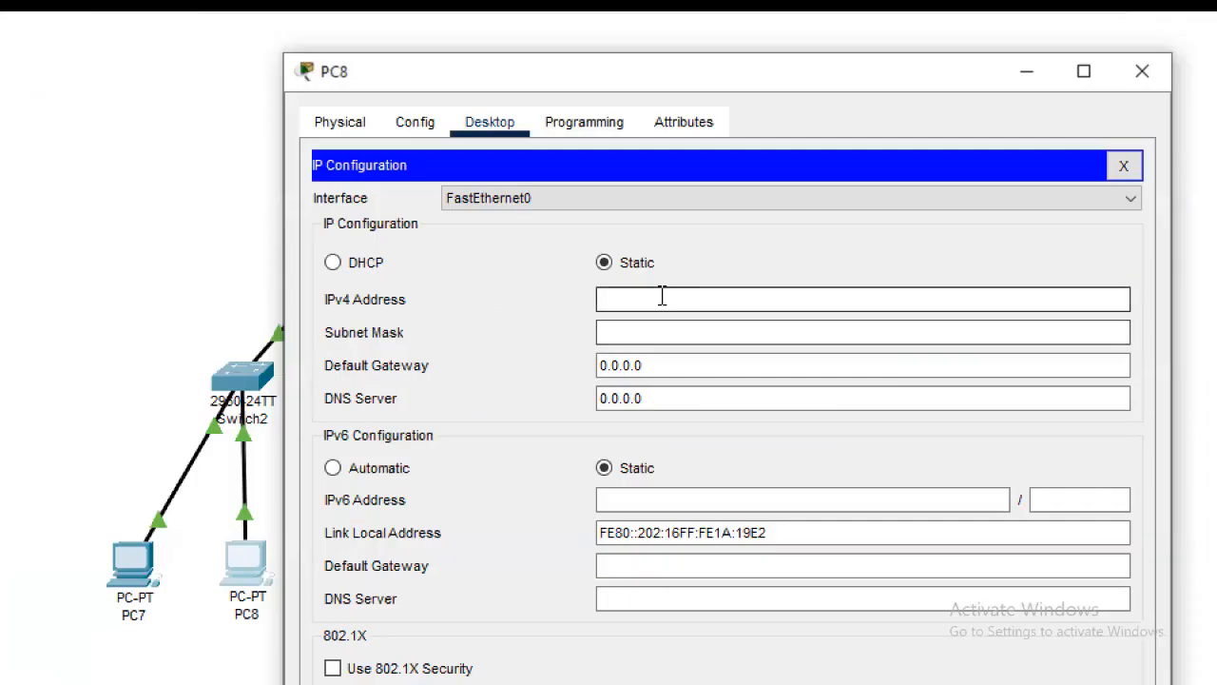
left_click(614, 270)
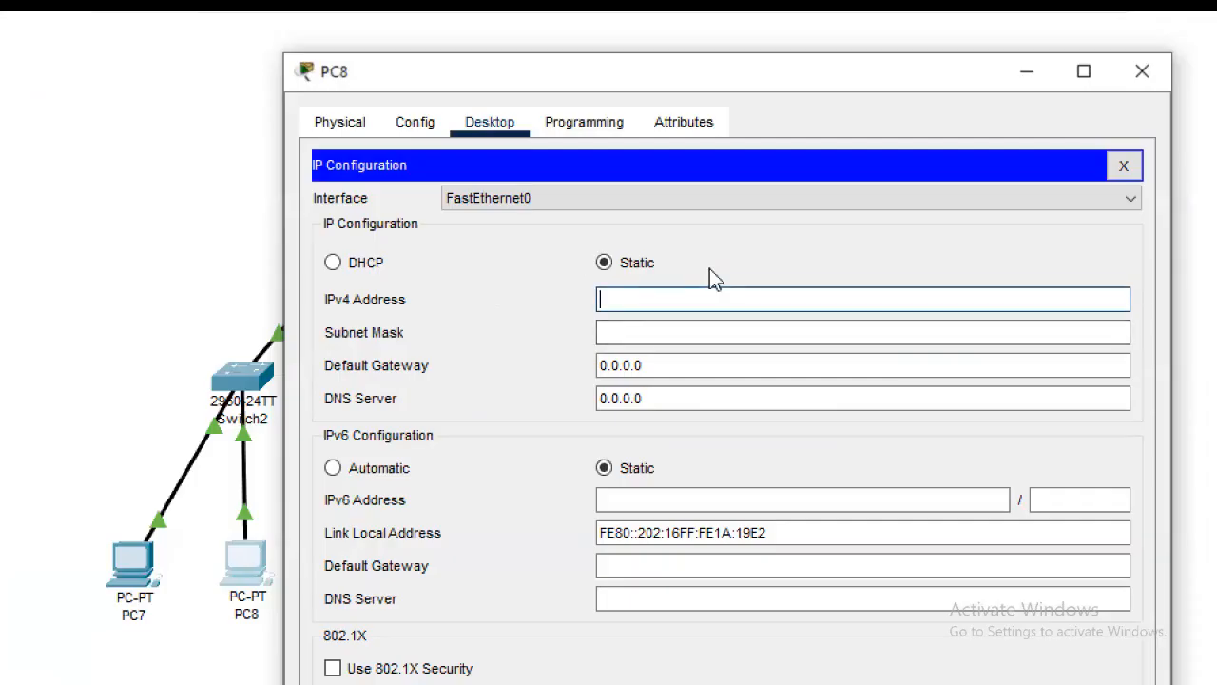
type("192.168.")
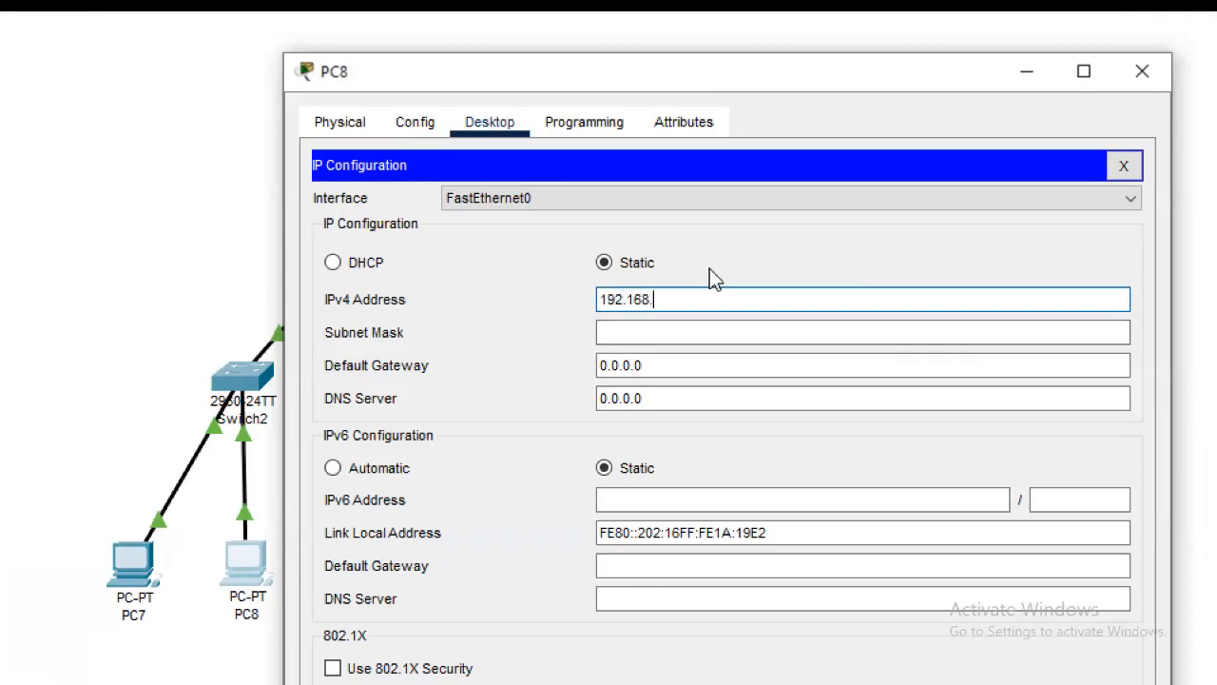
type("2.10")
key("Tab")
key("Tab")
type("19")
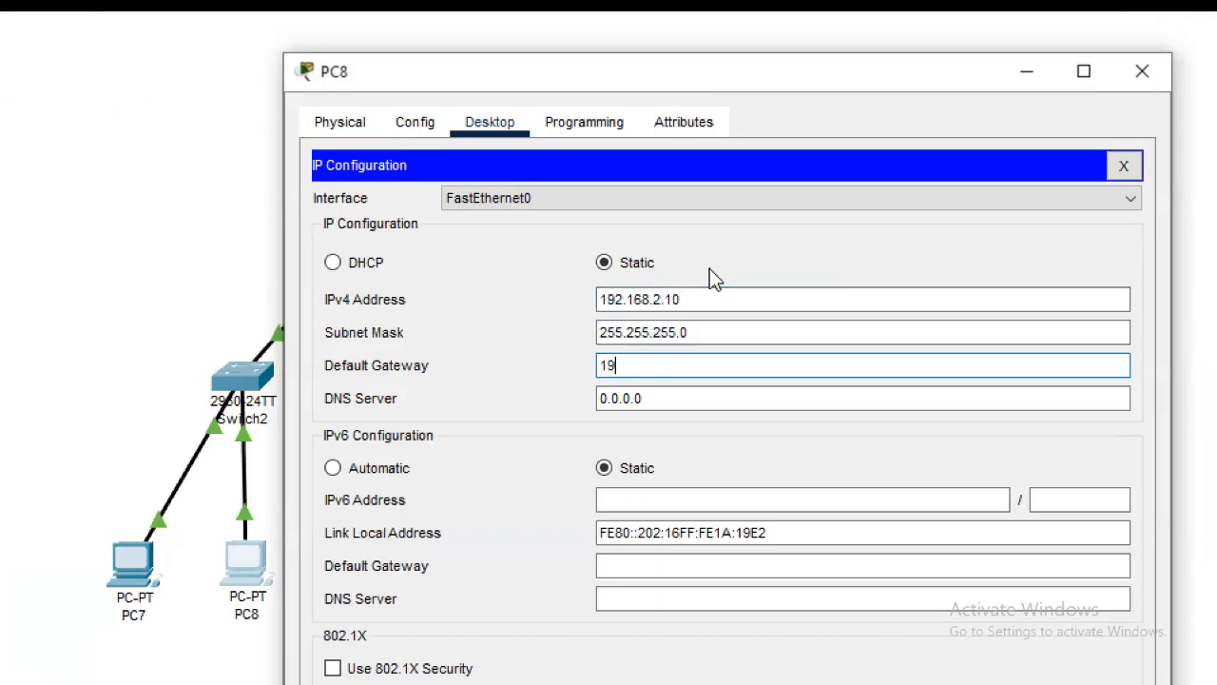
type("2.168.2.1")
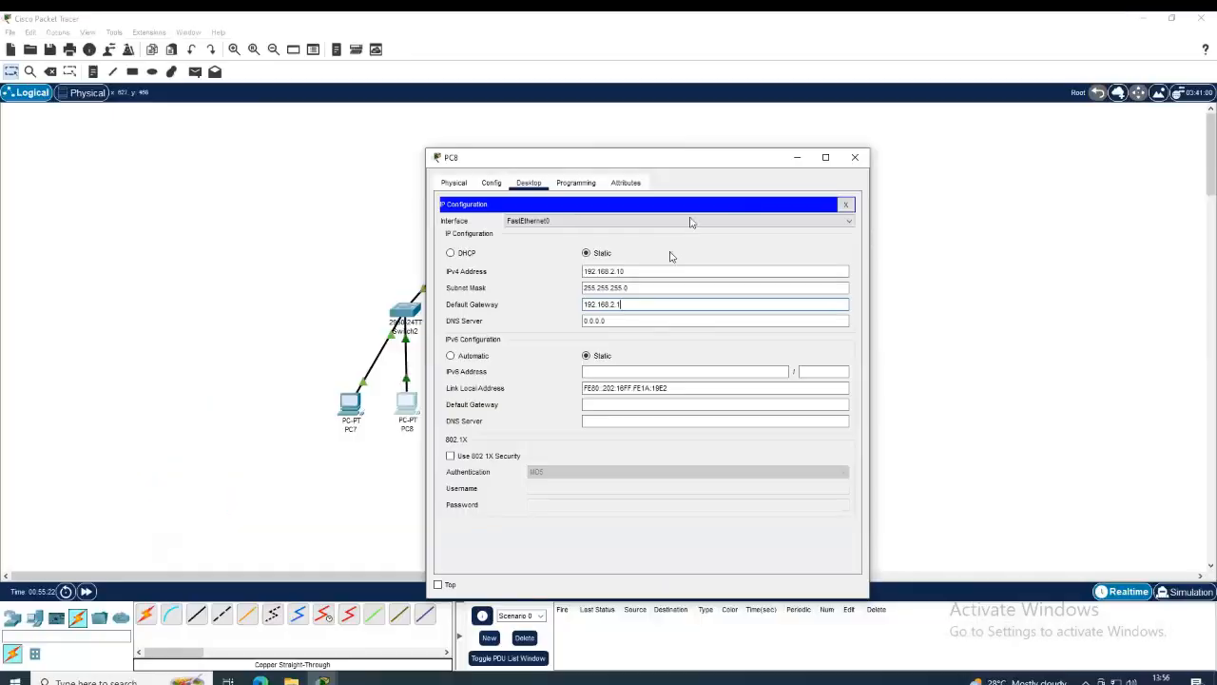
left_click(1142, 71)
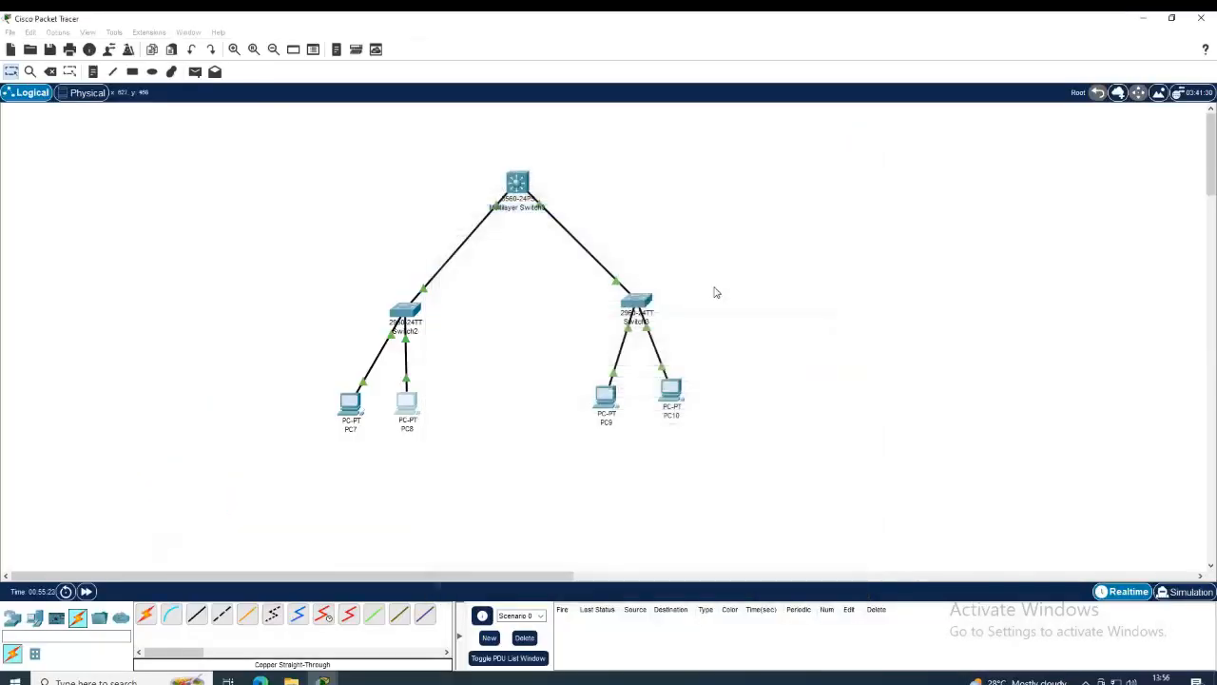
left_click(606, 398)
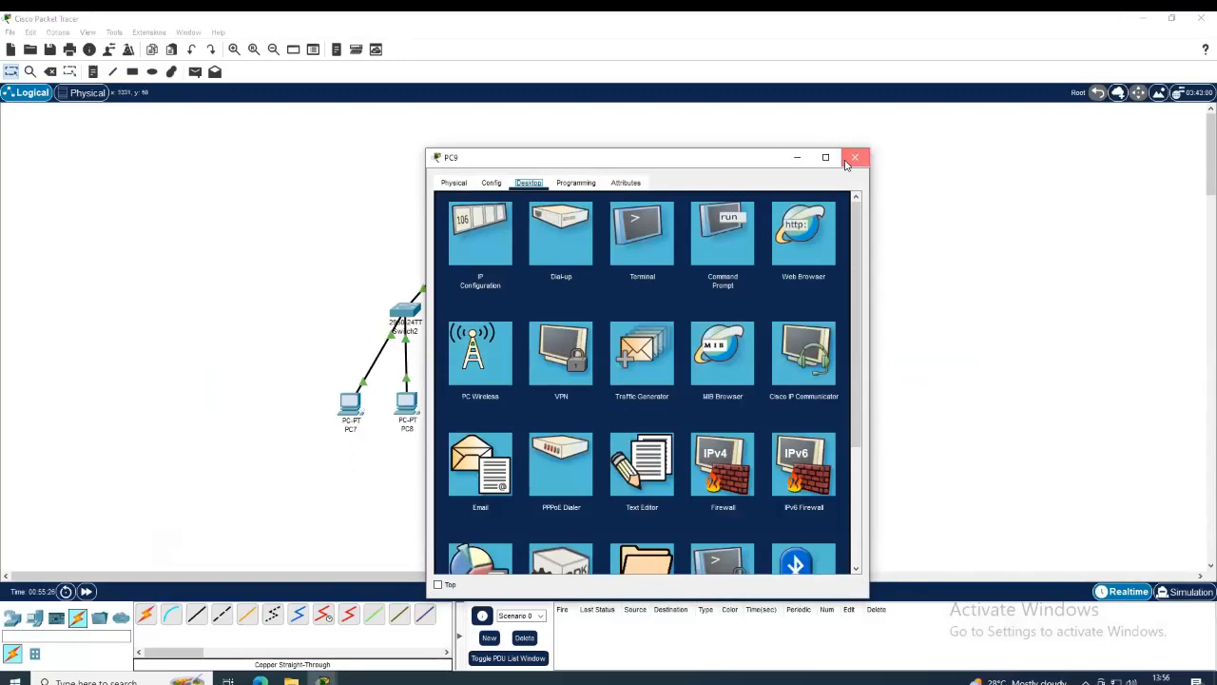
left_click(475, 236)
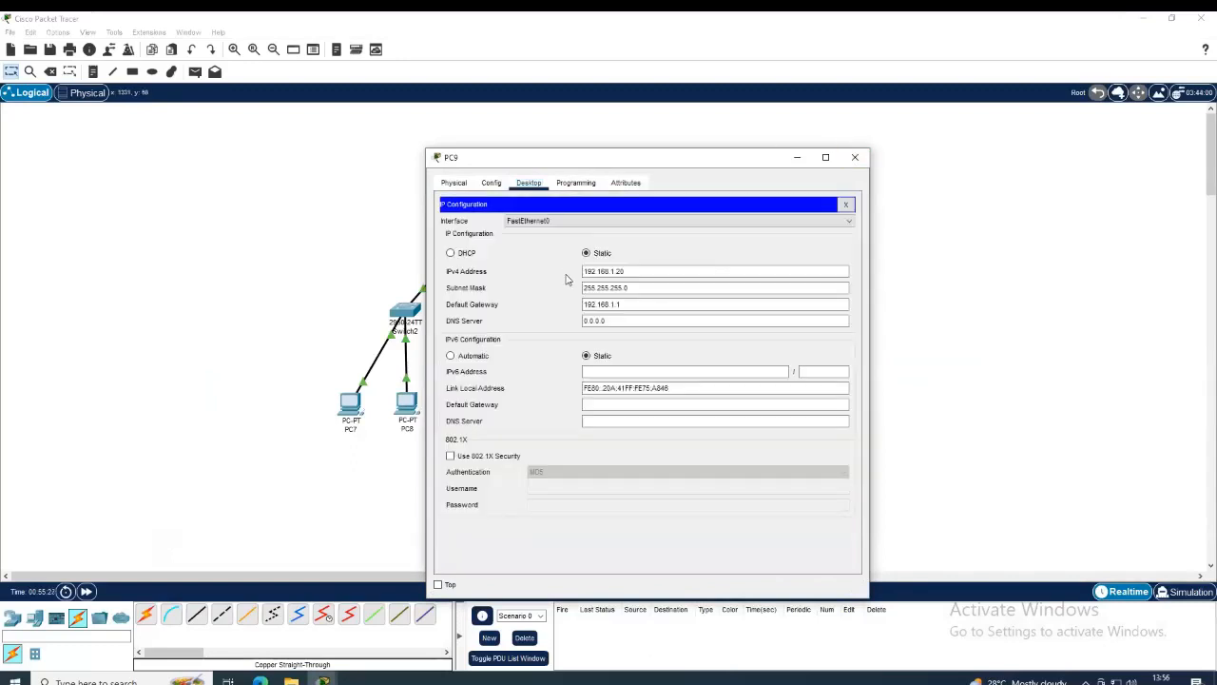
left_click(854, 157)
Give PC10 the static IPv4 address 192.168.2.20, subnet mask 255.255.255.0 and default gateway 192.168.2.1, and recheck its IP configuration.
left_click(670, 392)
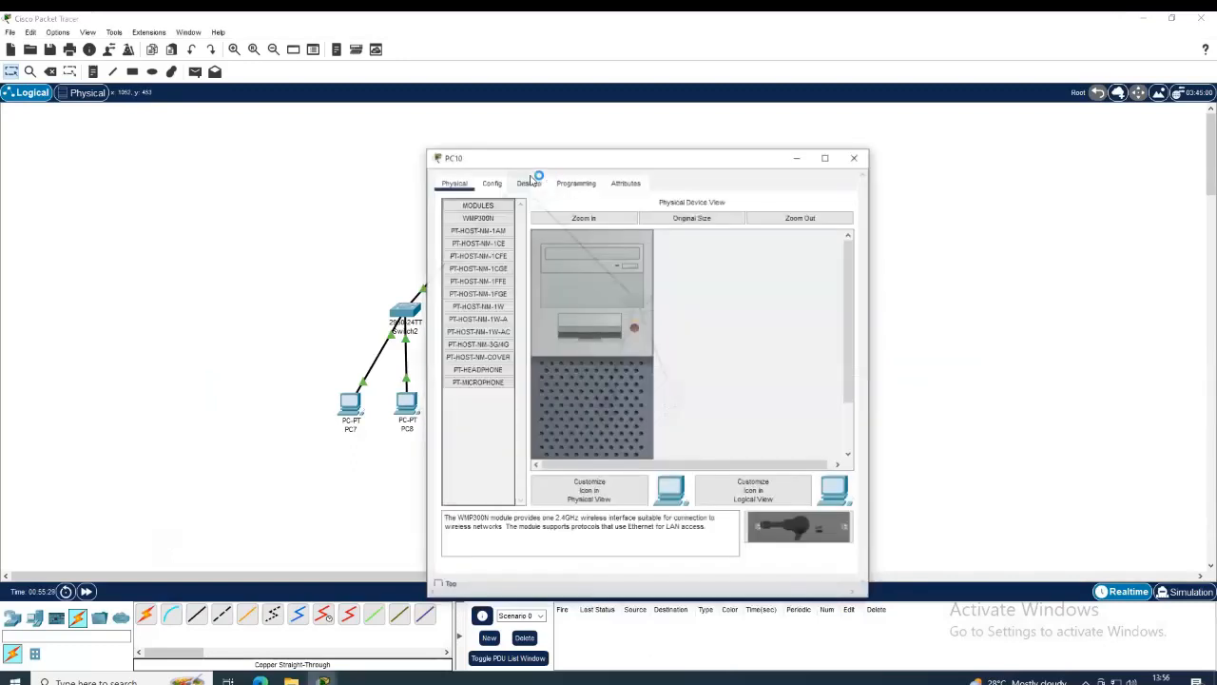
left_click(492, 183)
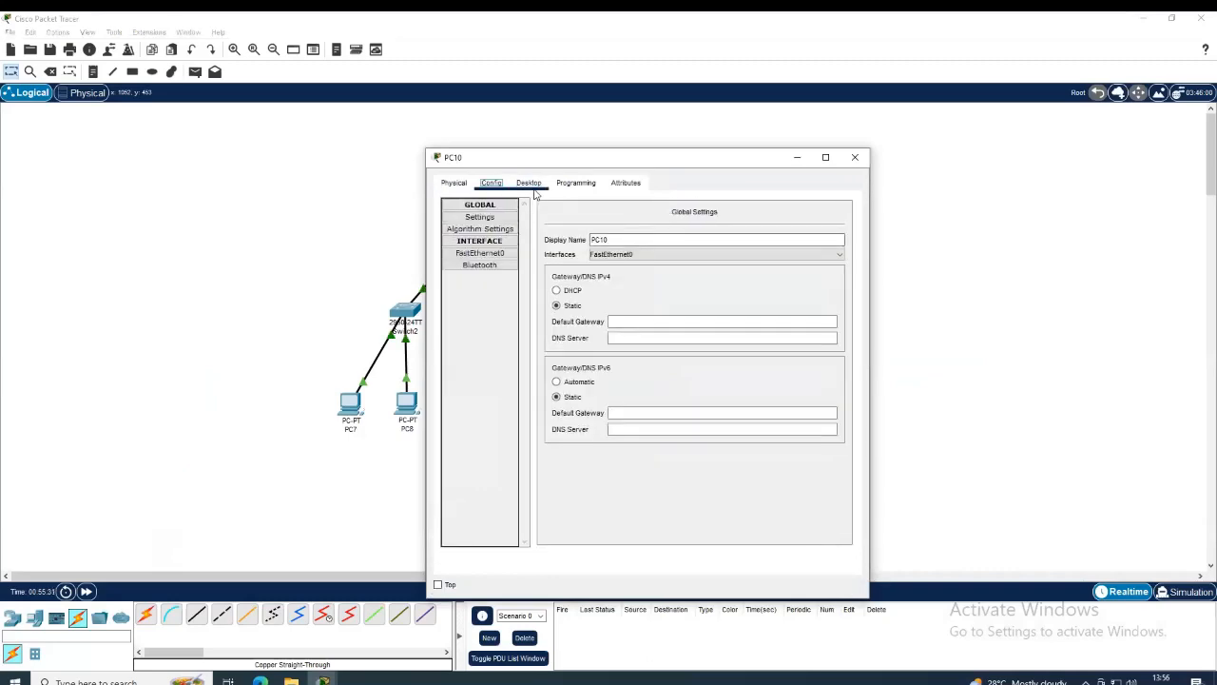
left_click(530, 184)
left_click(478, 233)
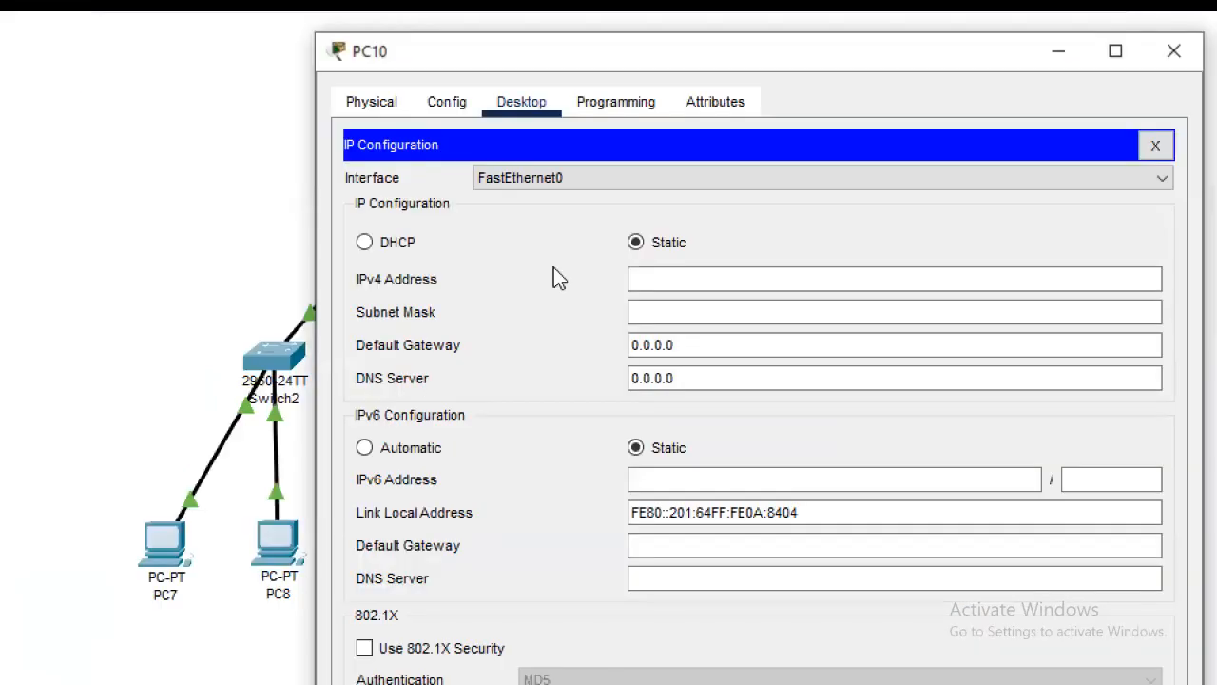
left_click(742, 278)
type("192")
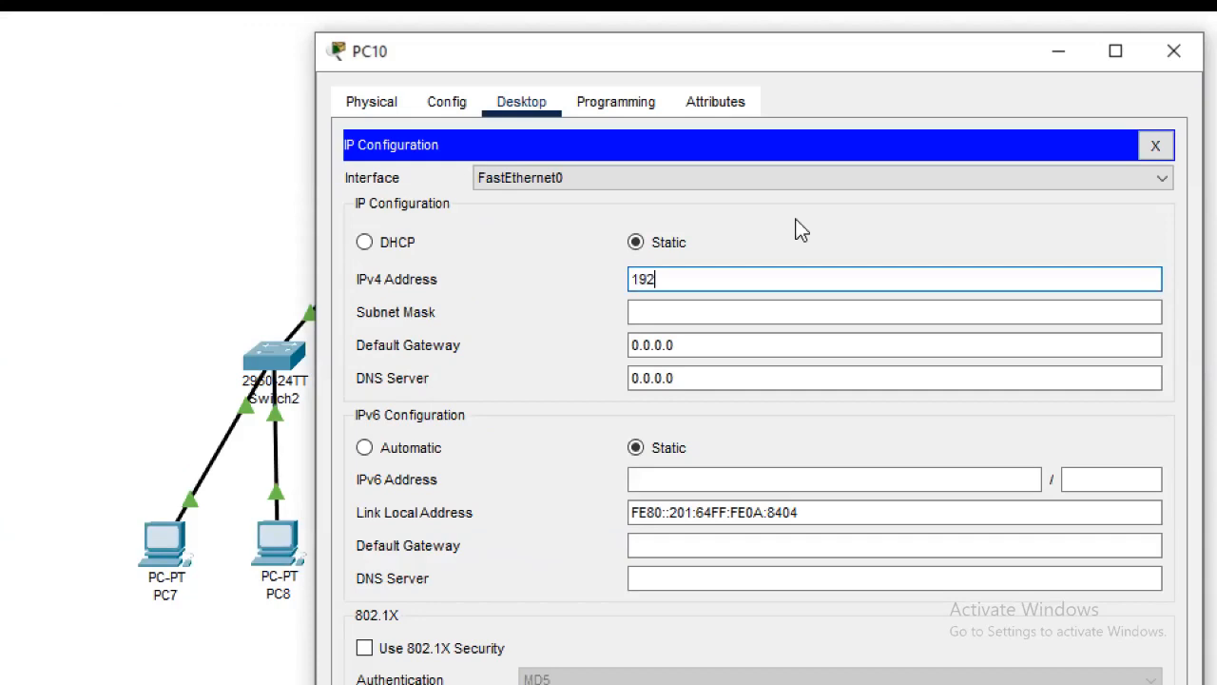
type(".168")
key("Tab")
key("Tab")
type("1")
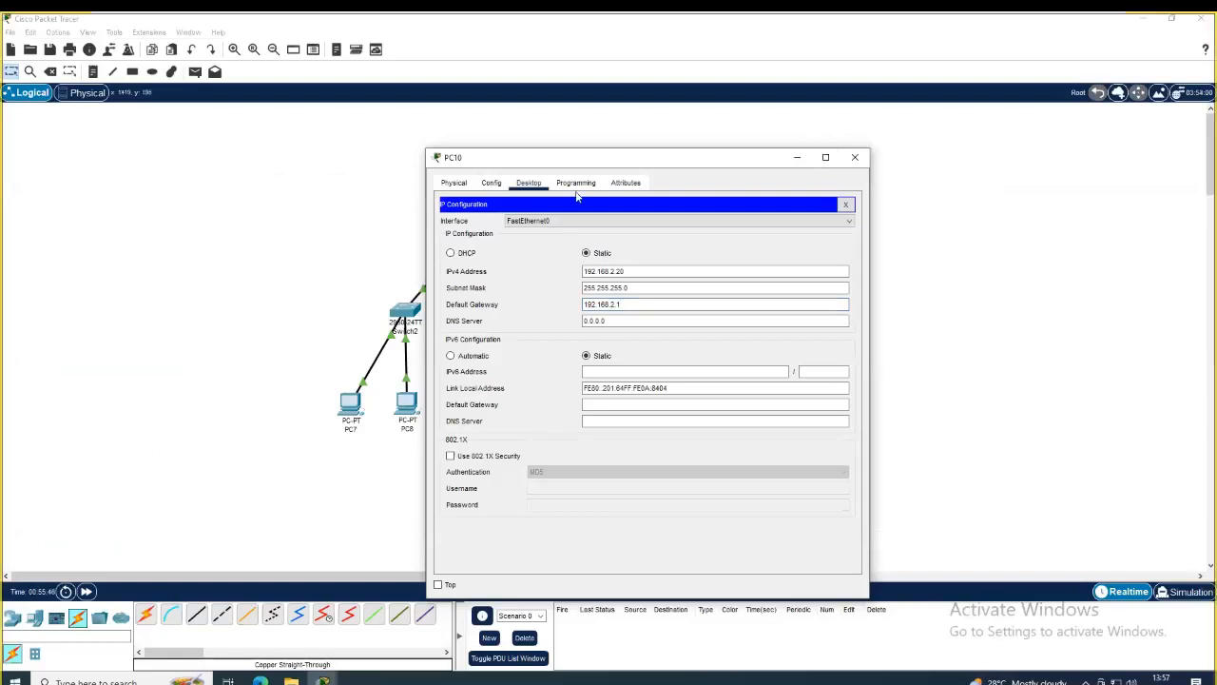
key("Escape")
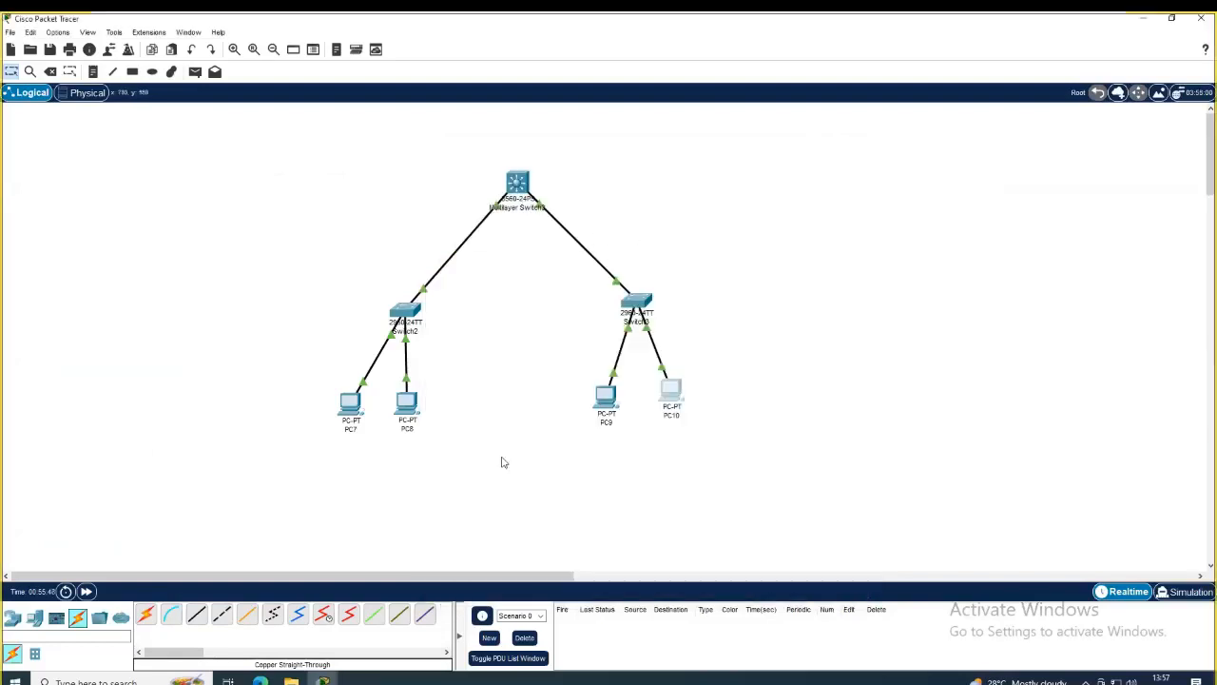
left_click(664, 403)
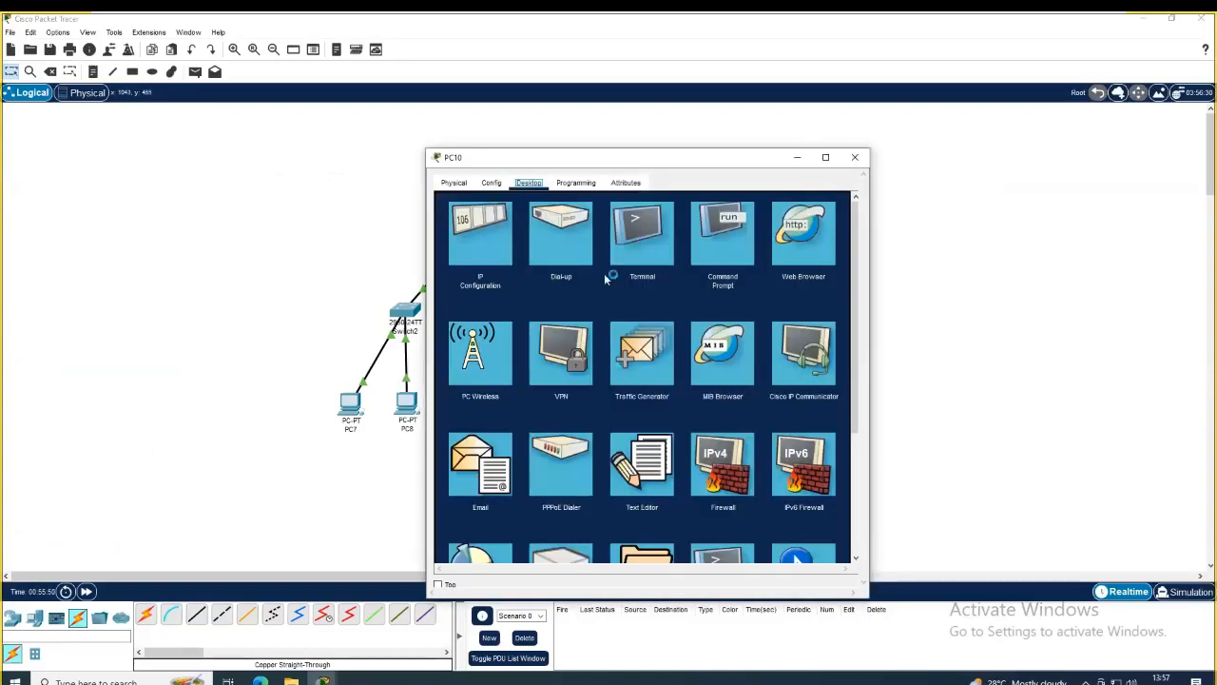
left_click(473, 222)
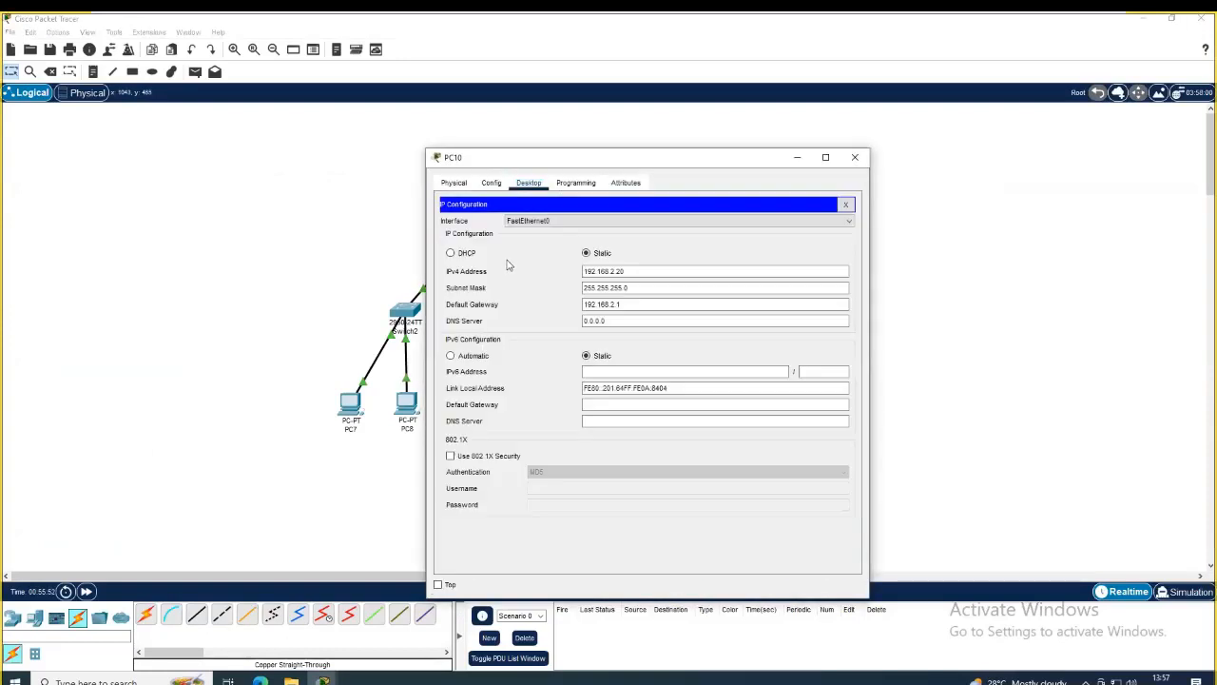
left_click(852, 162)
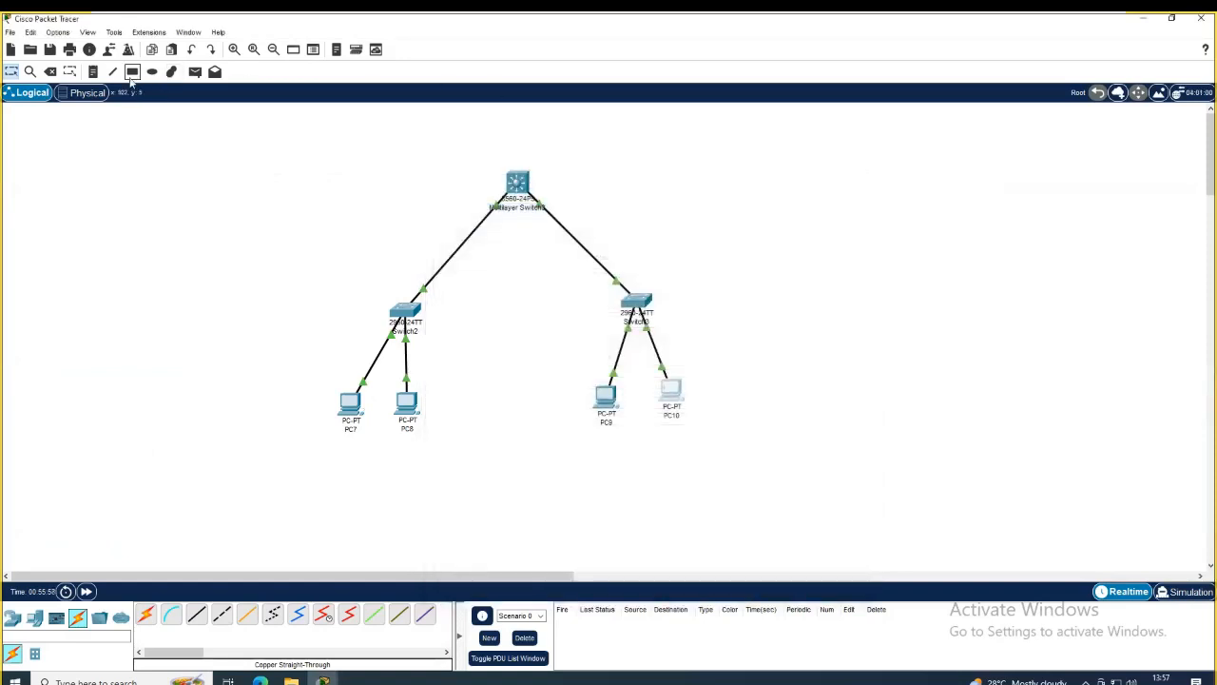
Place text notes below the PCs: 1.10/24 for PC7, 1.20/24 for PC9, 2.10/24 for PC8 and 2.20/24 for PC10.
left_click(93, 71)
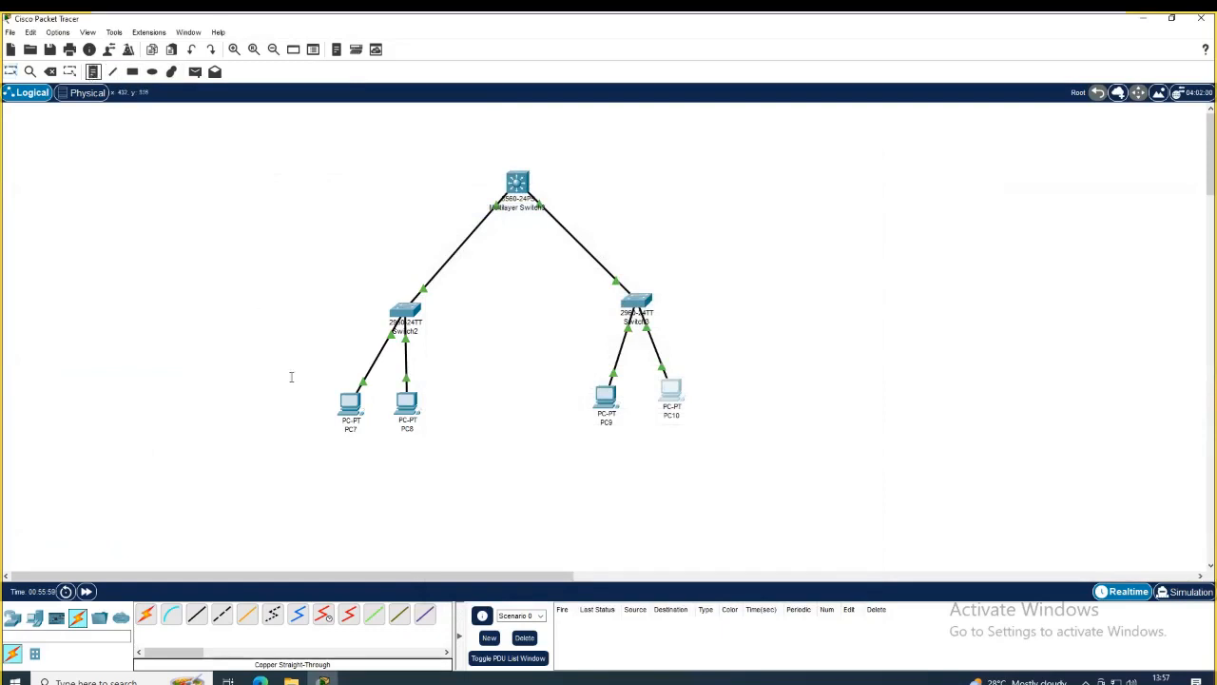
left_click(332, 448)
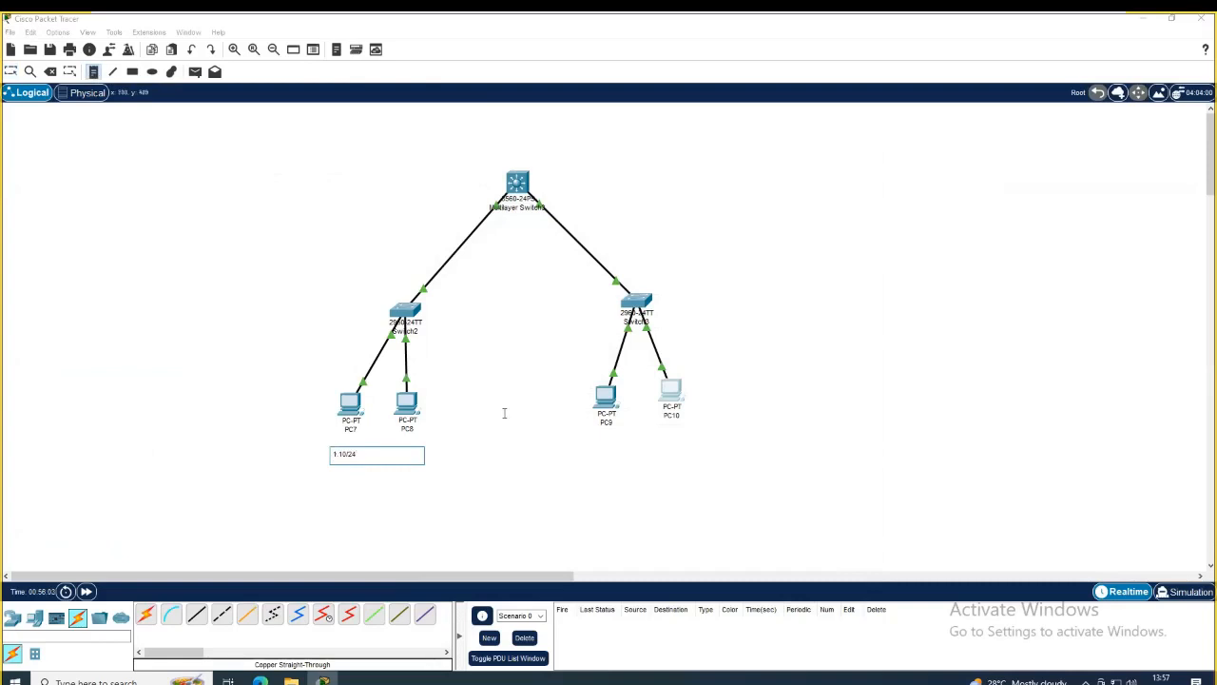
left_click(588, 435)
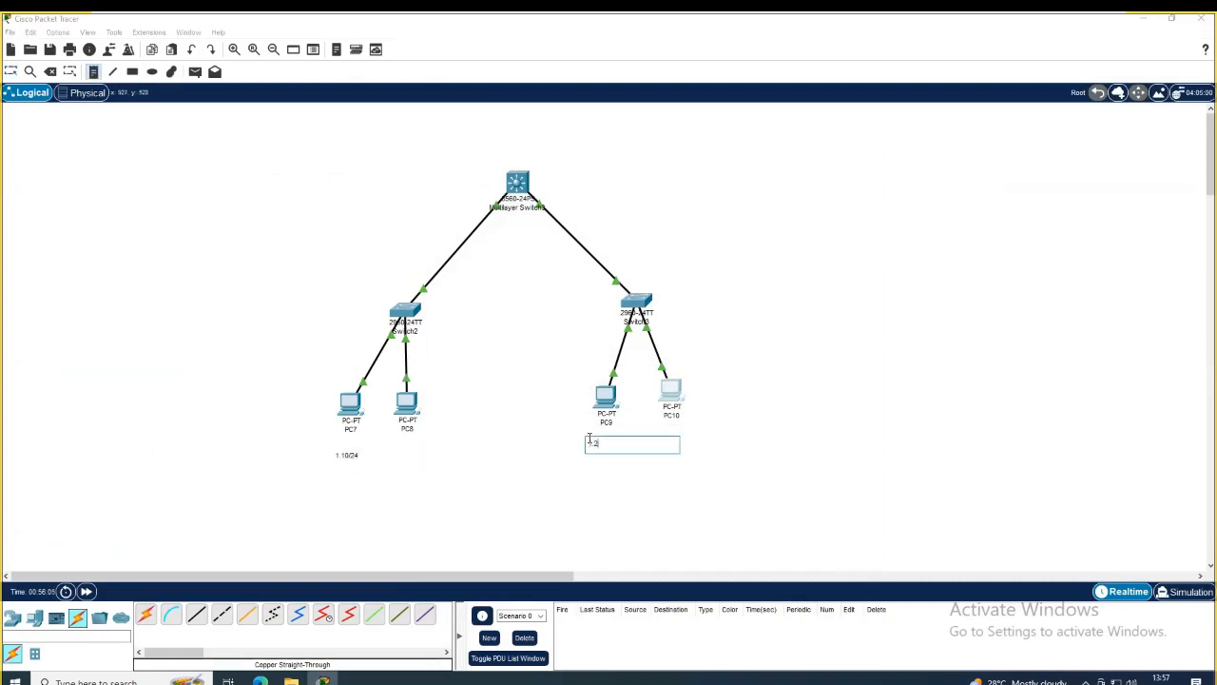
type("1.20/24")
left_click(400, 448)
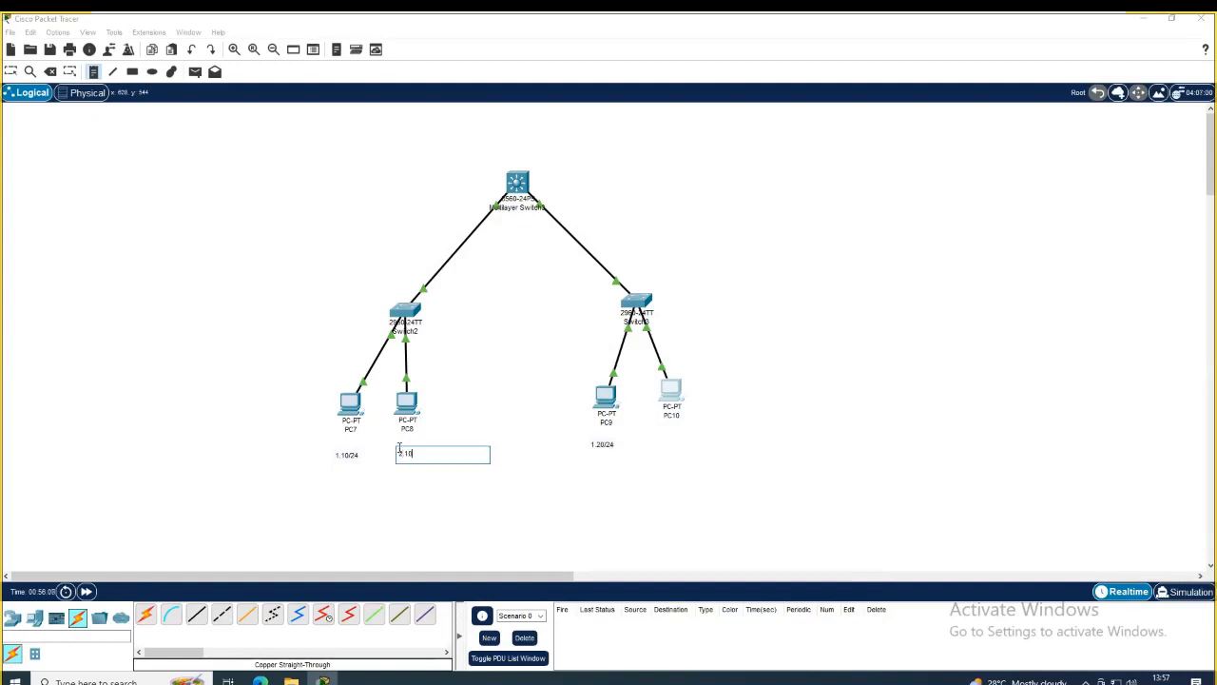
left_click(667, 433)
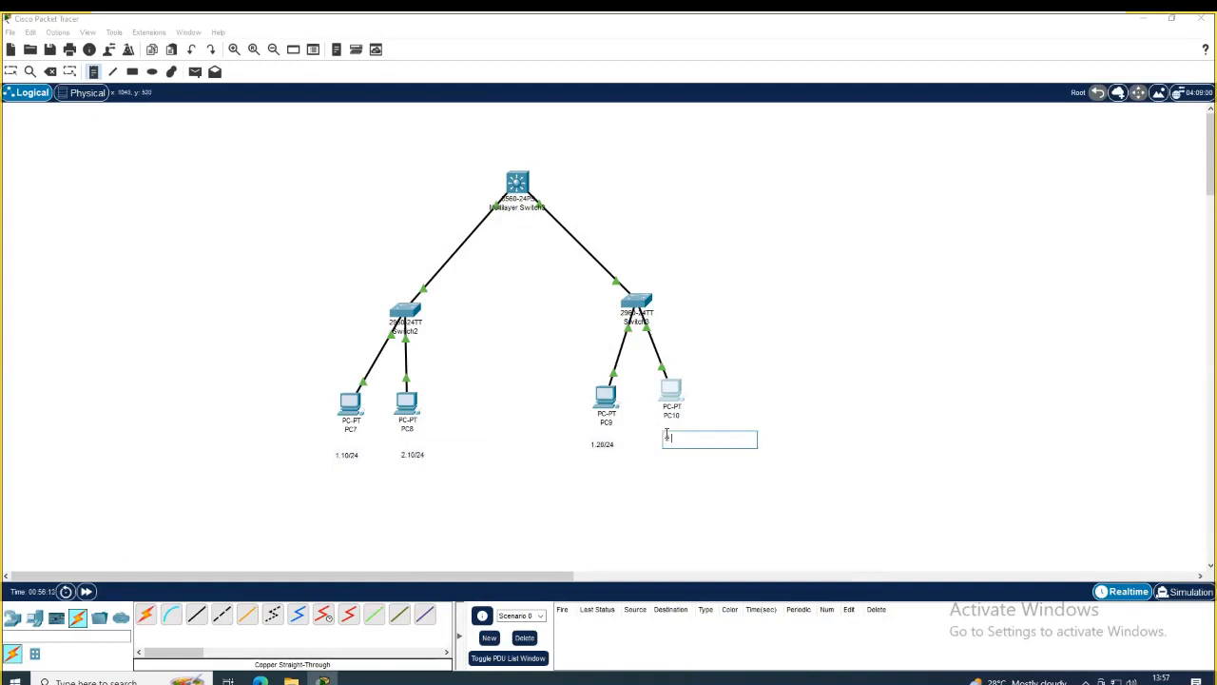
left_click(597, 363)
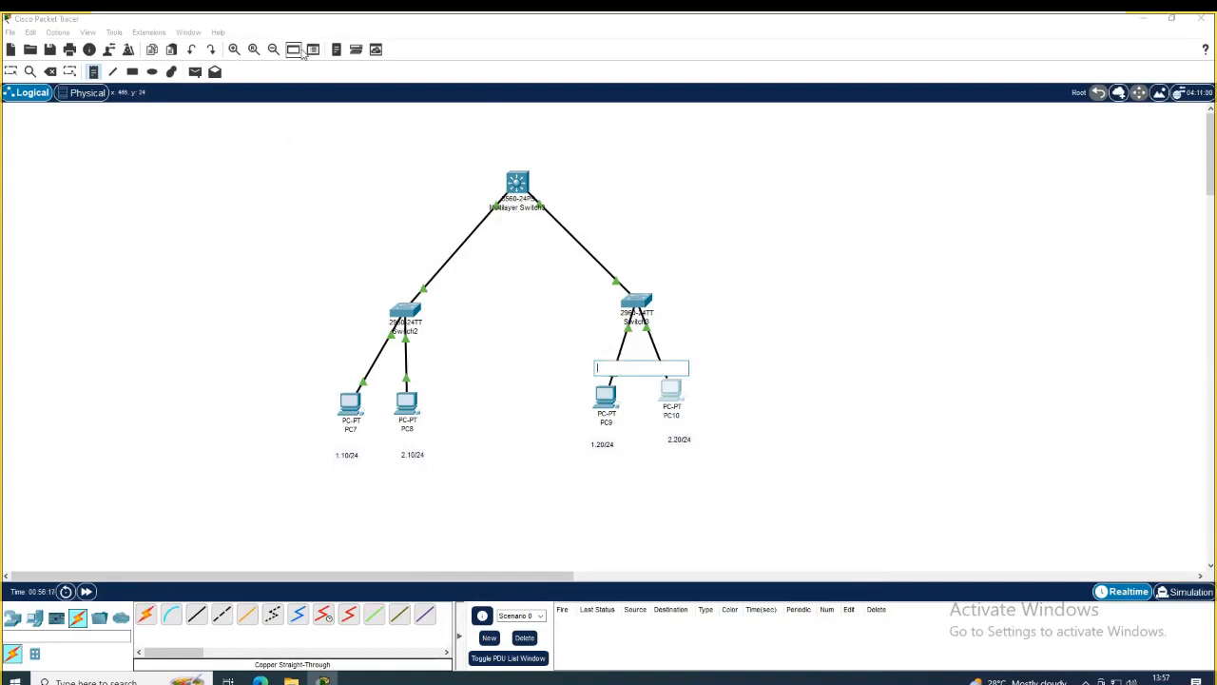
left_click(312, 50)
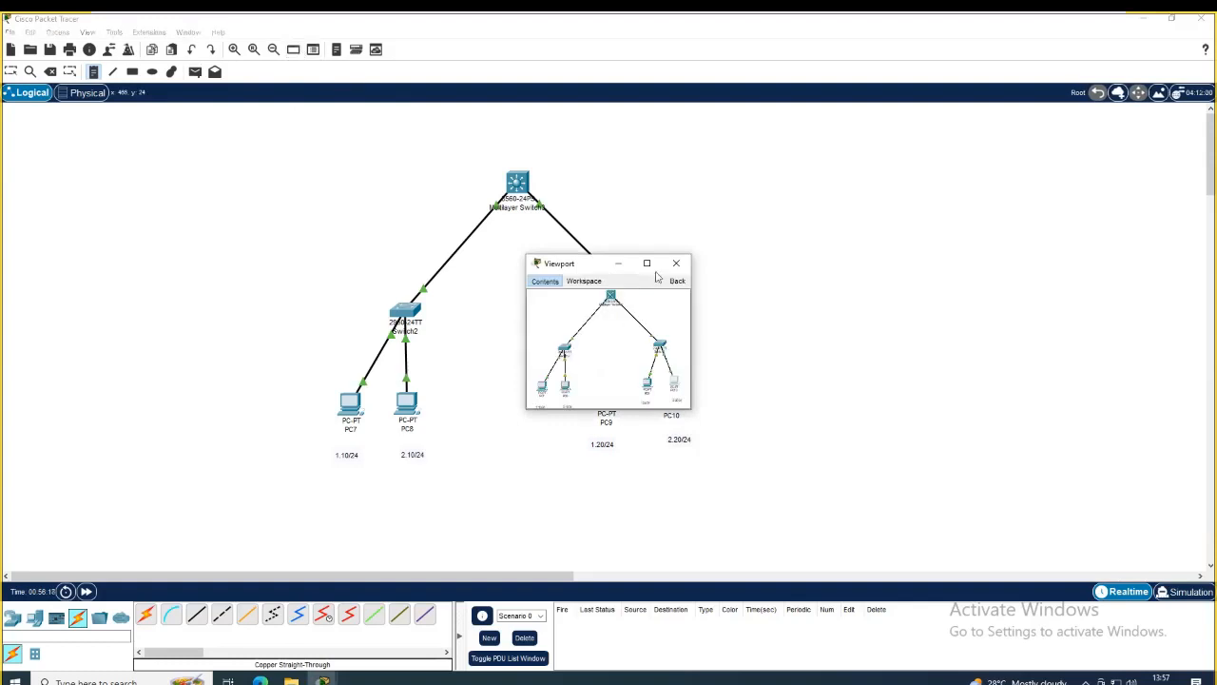
left_click(676, 262)
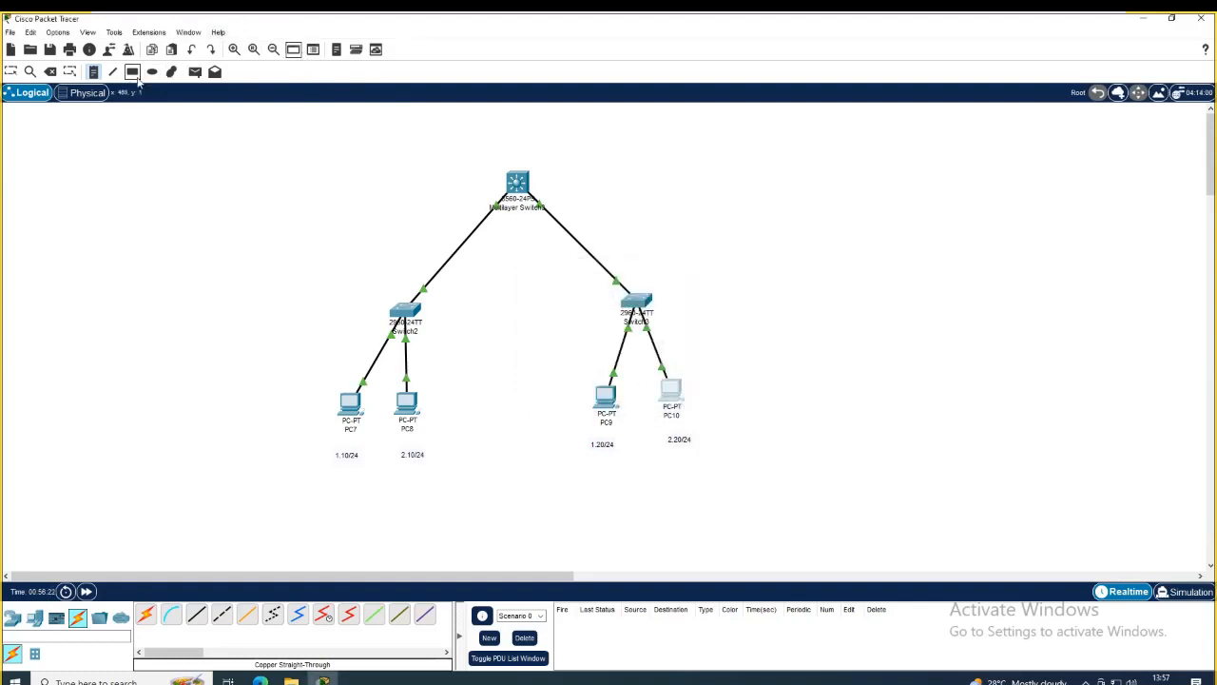
Draw a rectangle around PC7 with the Fill Color option enabled.
left_click(133, 73)
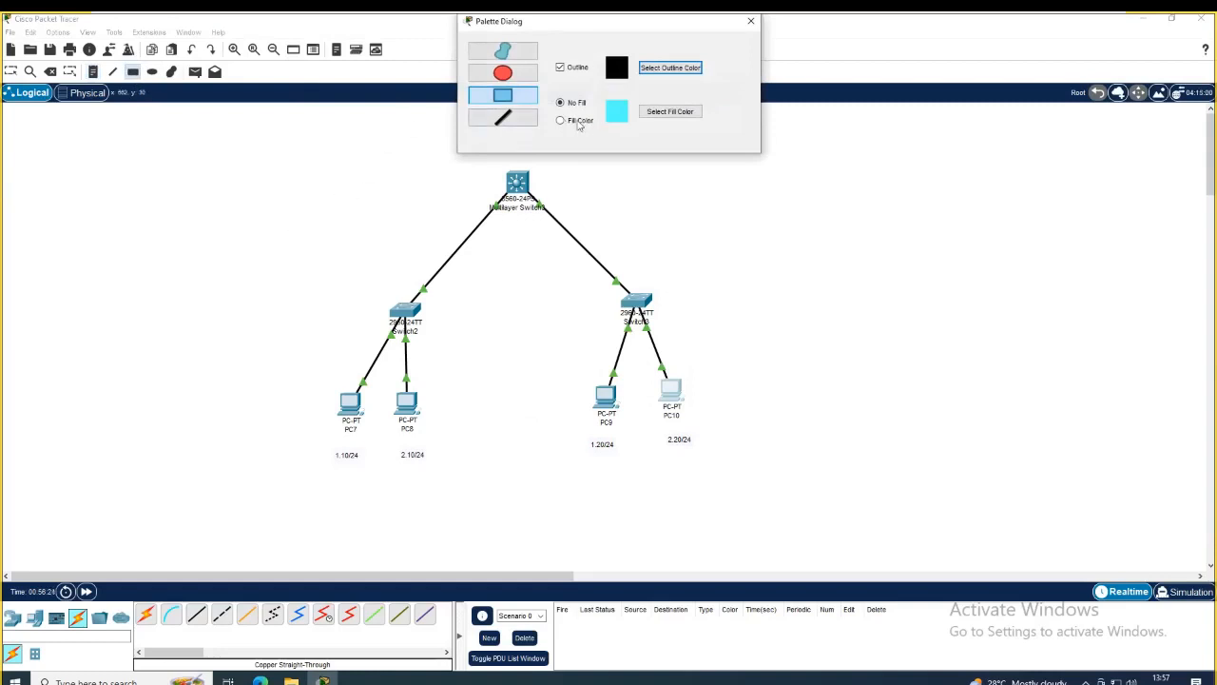
left_click(580, 121)
left_click(335, 389)
left_click_drag(335, 388, 373, 442)
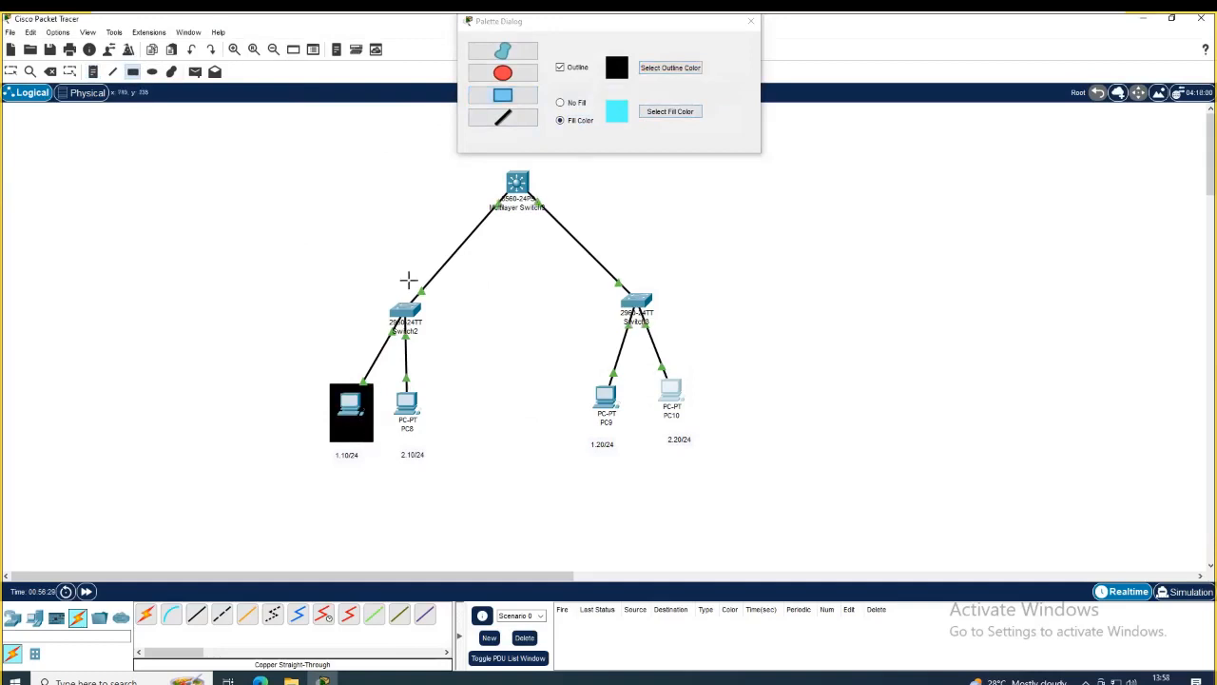
Delete the filled rectangle drawn over PC7.
key("Escape")
left_click(365, 427)
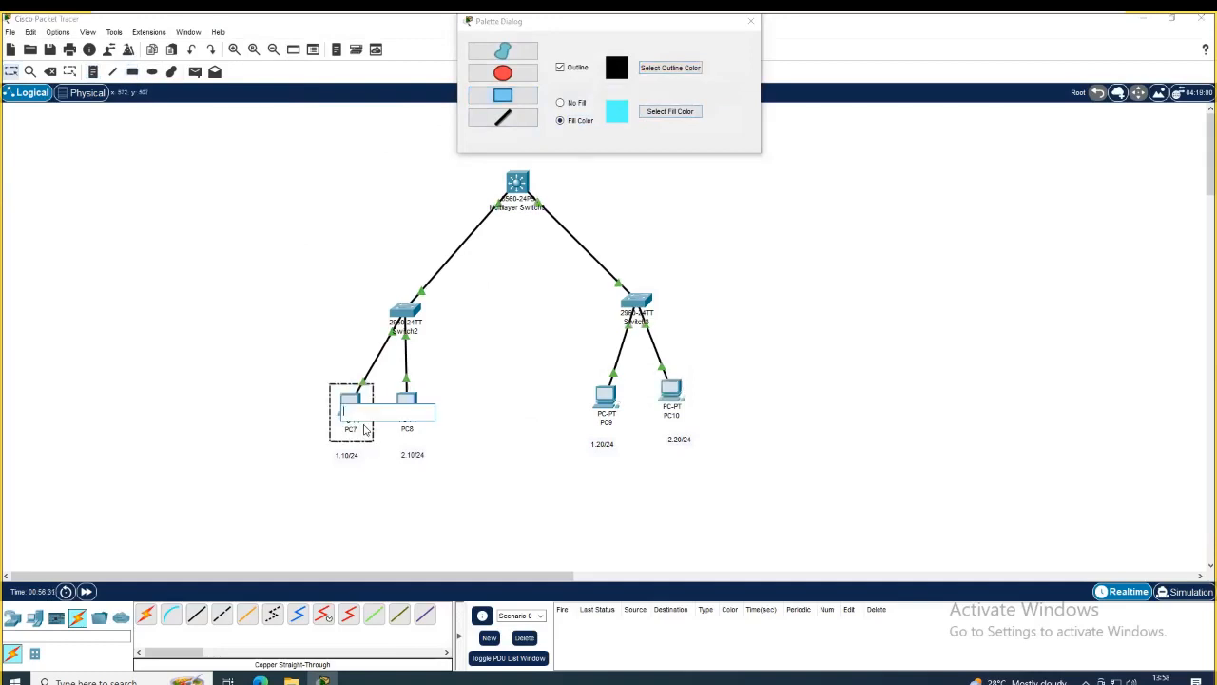
left_click(385, 483)
left_click(385, 483)
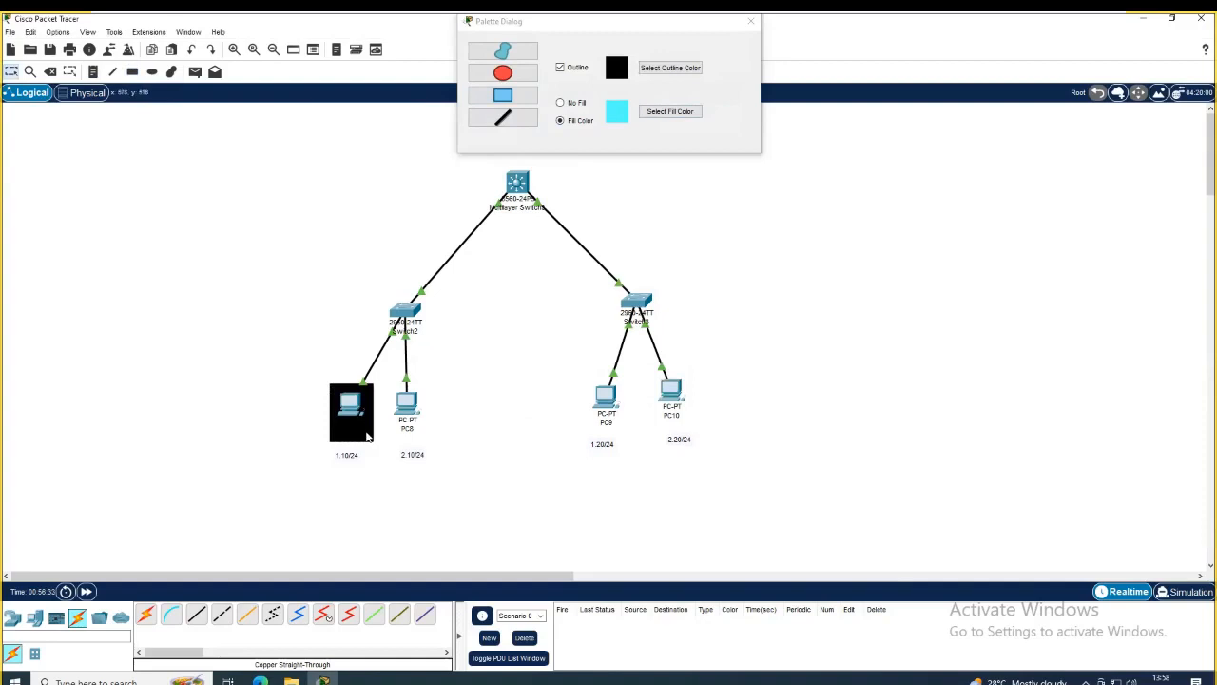
key("Delete")
left_click(328, 393)
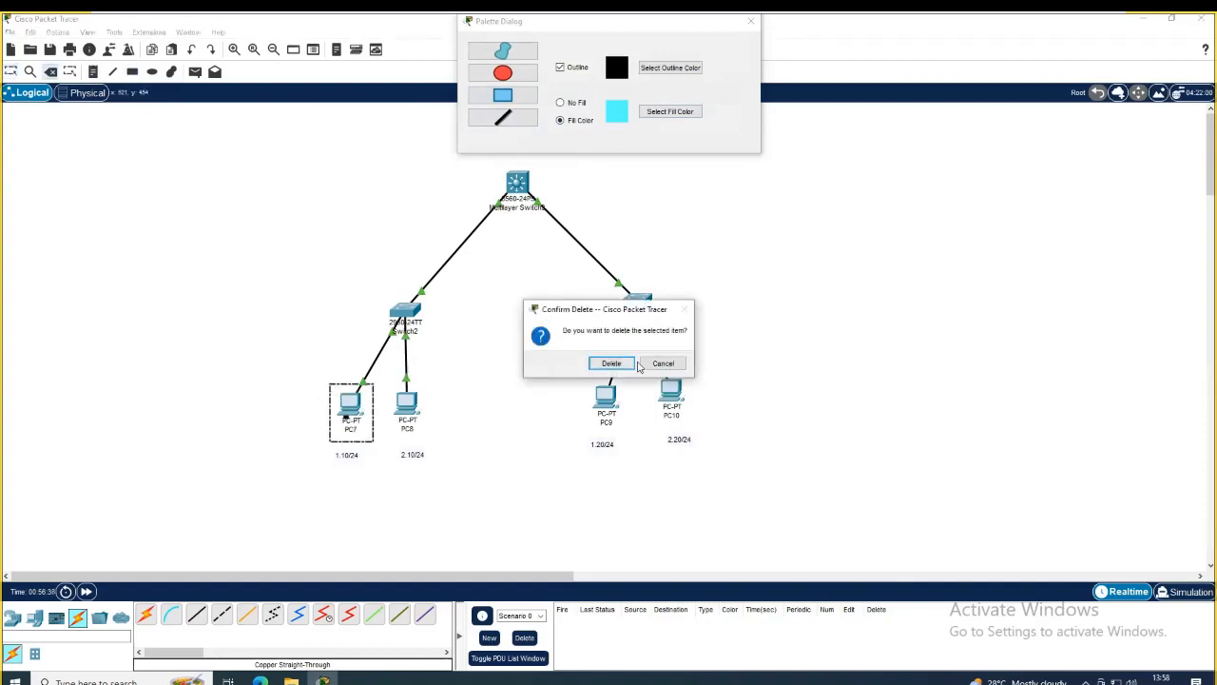
left_click(632, 364)
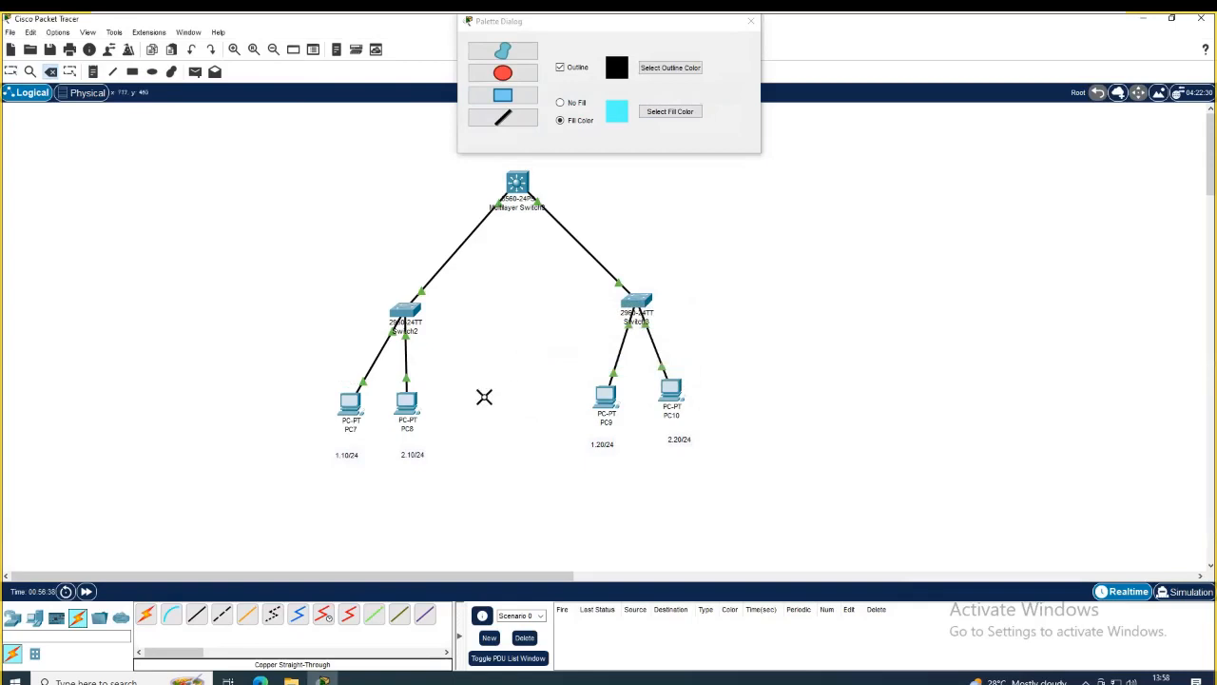
Draw cyan (#55ffff) filled rectangles around PC7 and PC9.
left_click(662, 114)
left_click(565, 320)
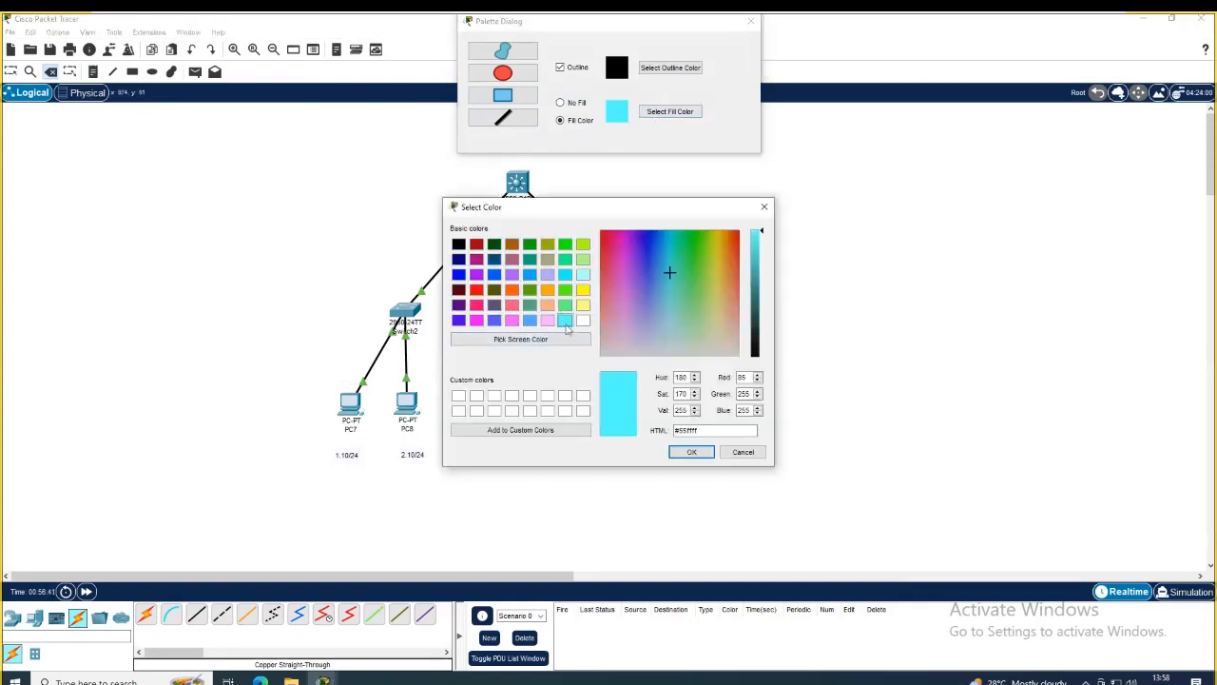
left_click(692, 452)
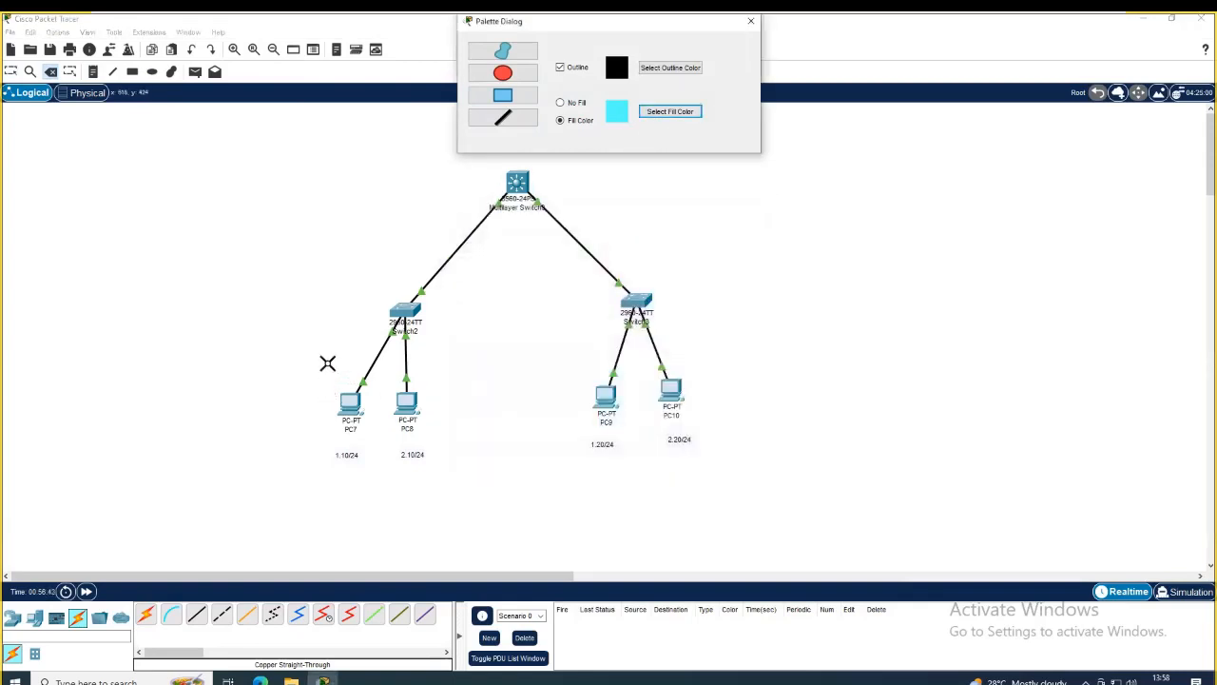
left_click(519, 98)
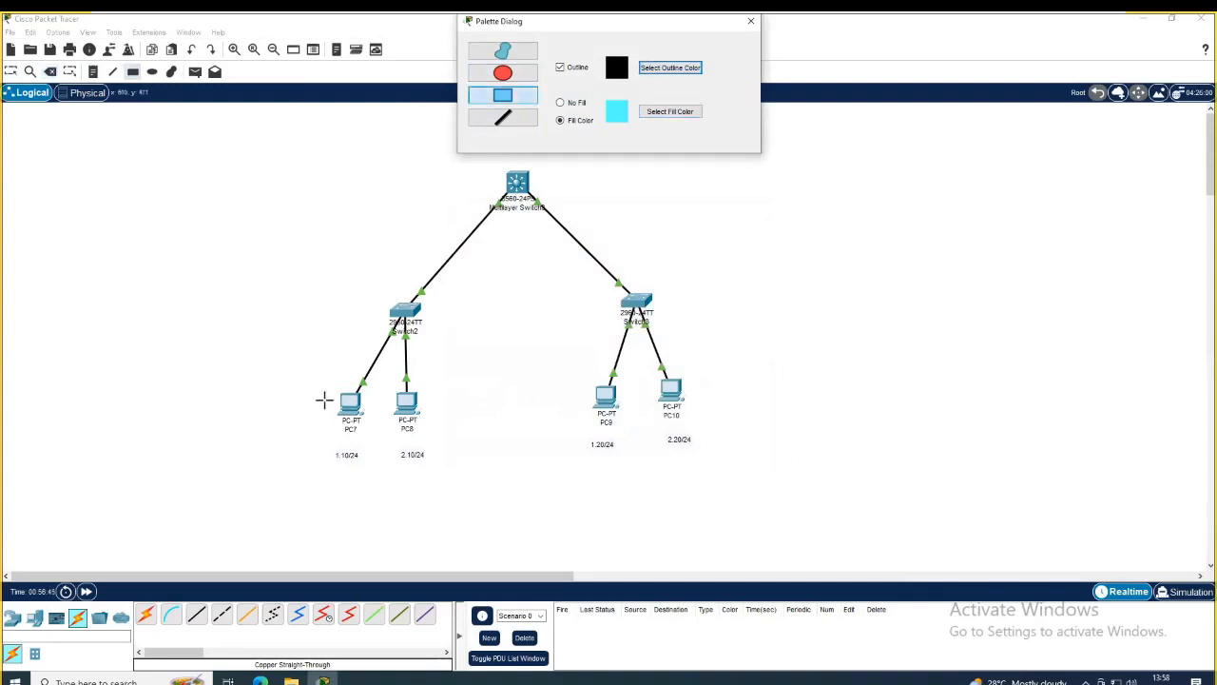
left_click_drag(332, 382, 367, 436)
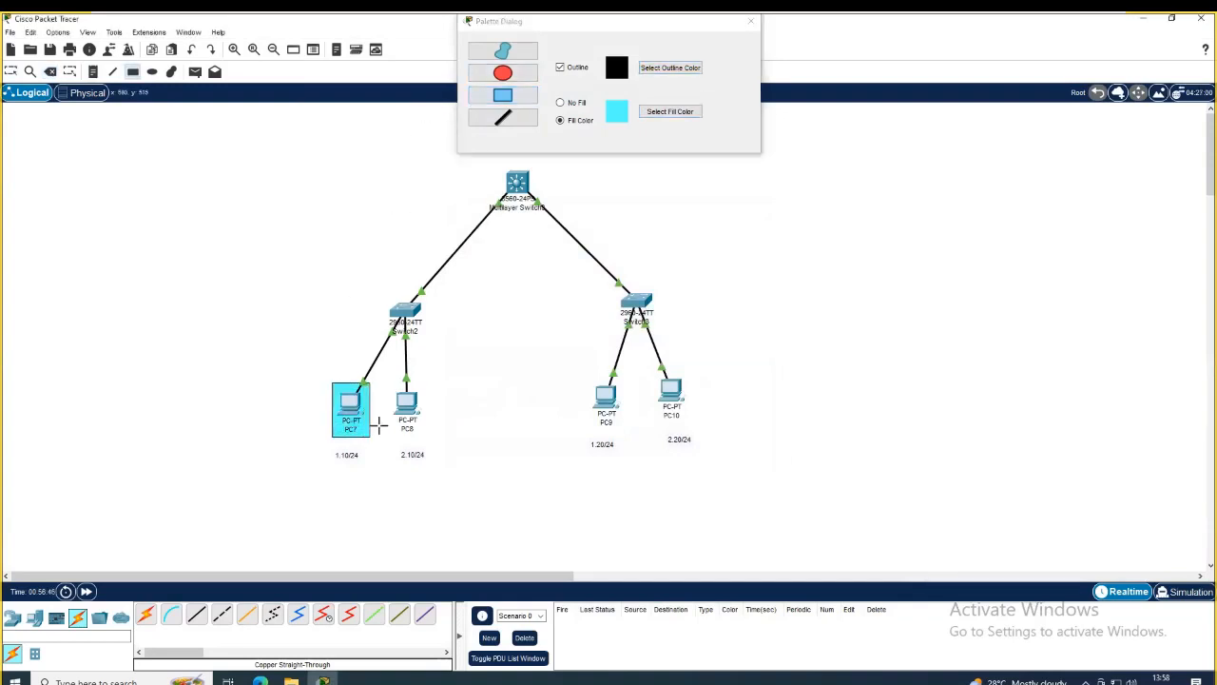
left_click_drag(581, 374, 628, 428)
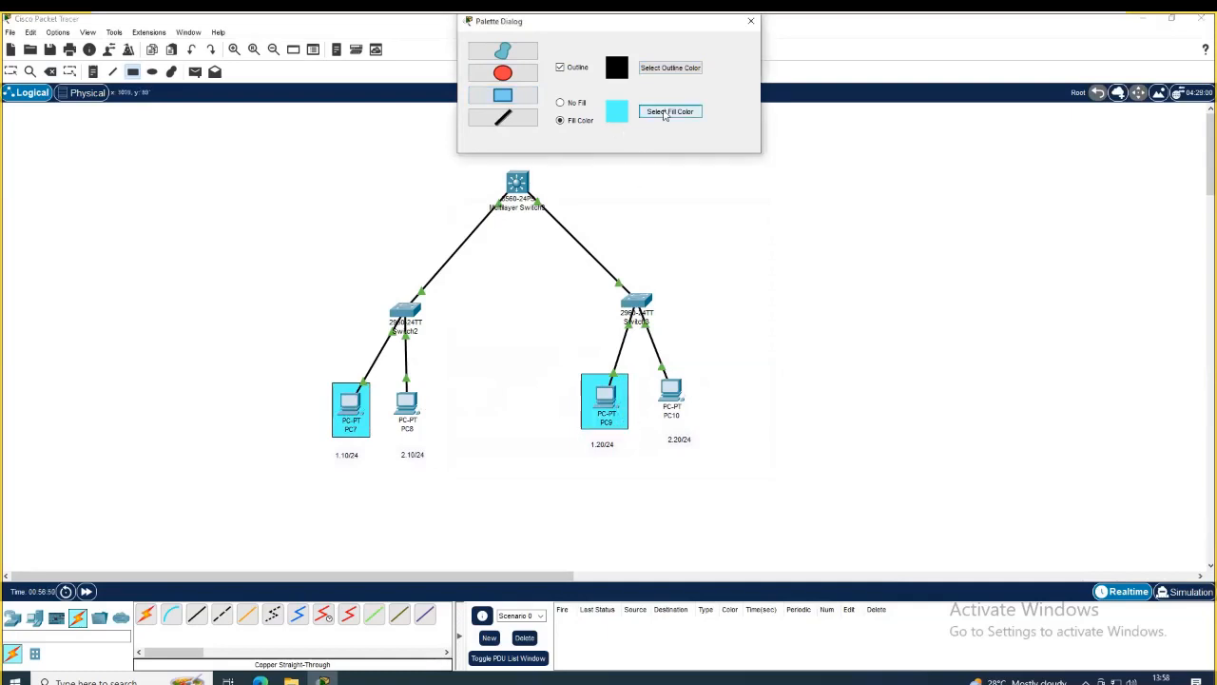
Change the fill color to blue (#55aaff) and draw filled rectangles around PC8 and PC10.
left_click(670, 111)
left_click(530, 320)
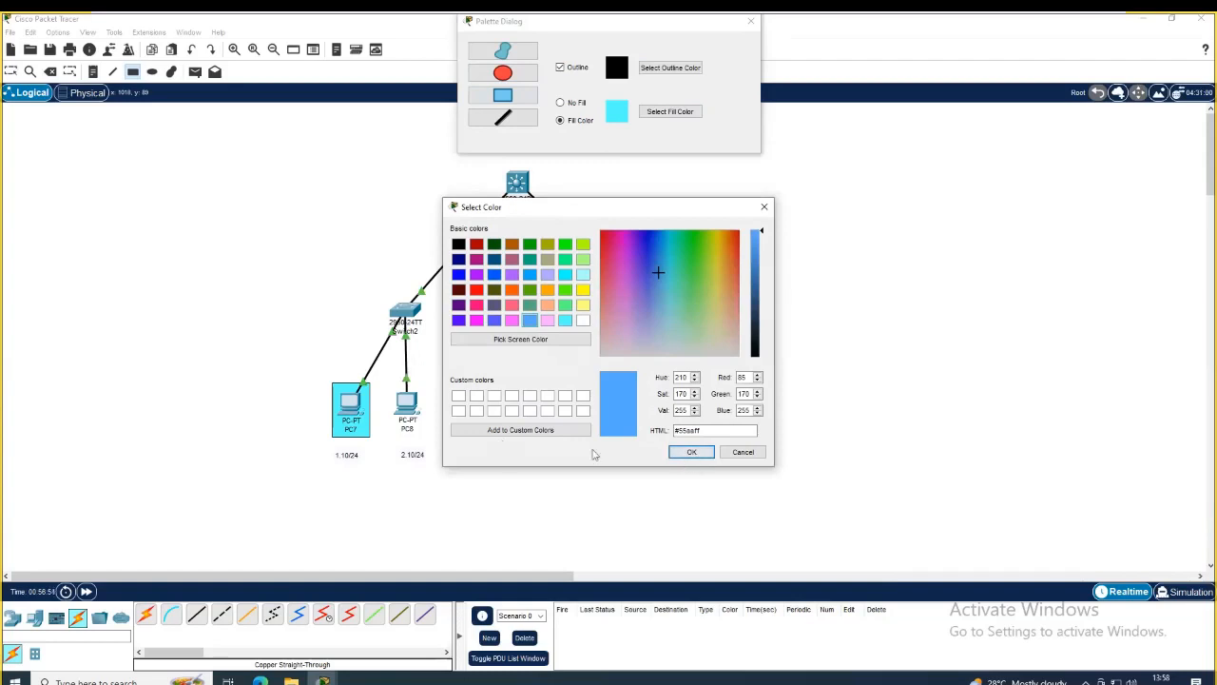
left_click(678, 454)
left_click_drag(390, 379, 443, 437)
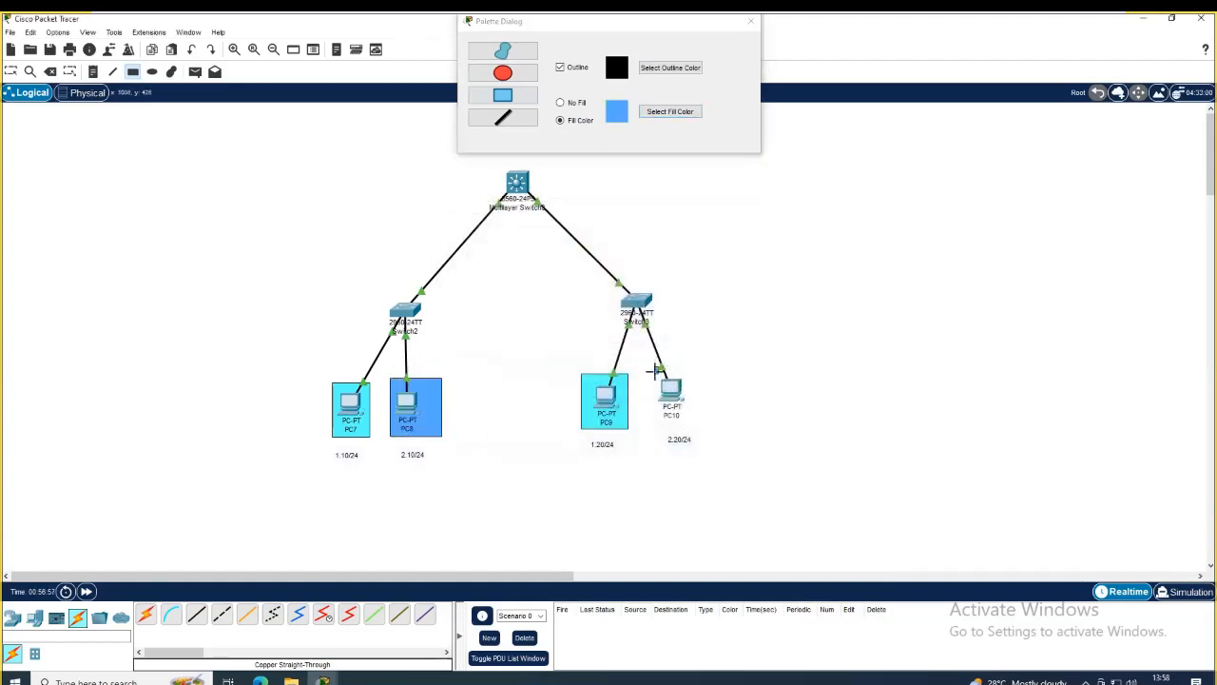
left_click_drag(654, 366, 699, 428)
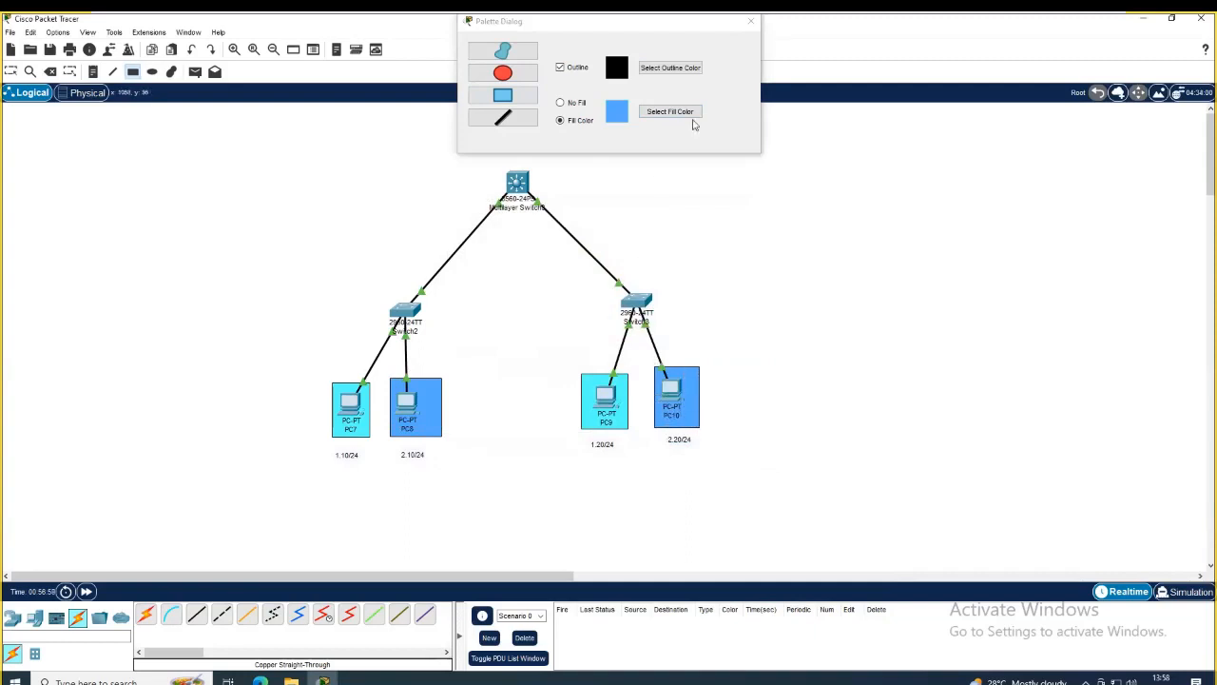
left_click(750, 21)
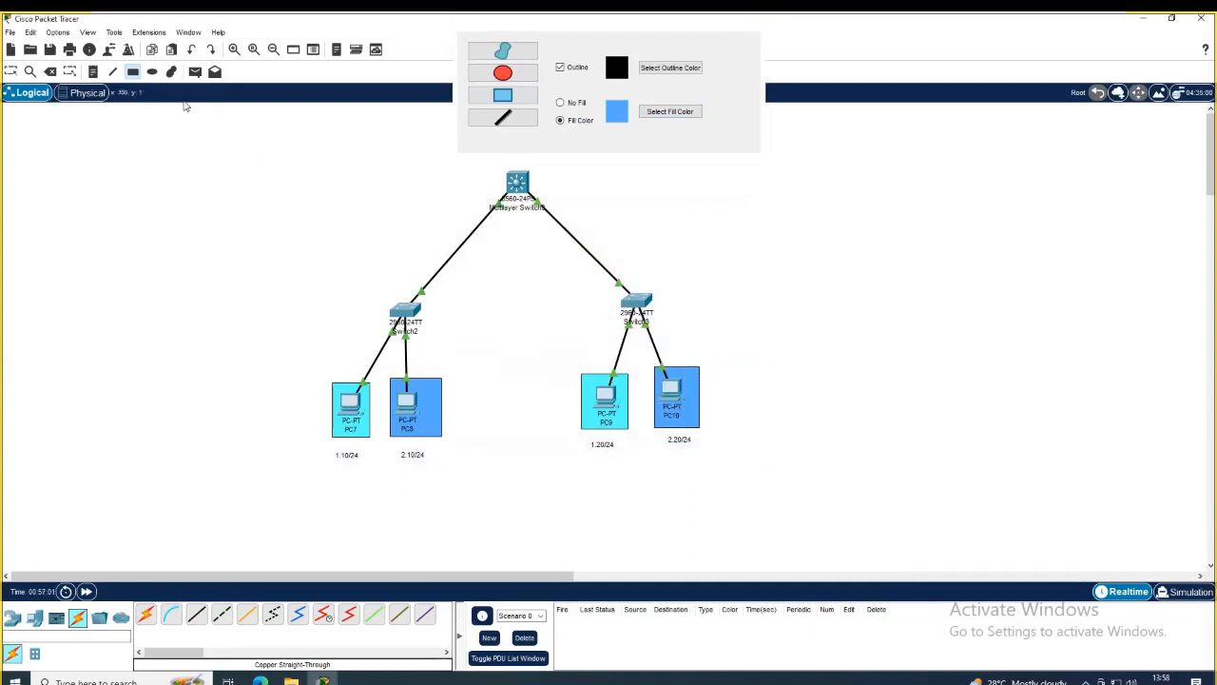
Draw two wide legend rectangles in the empty area beside the topology: a blue one and a cyan (#55ffff) one above it.
left_click(138, 79)
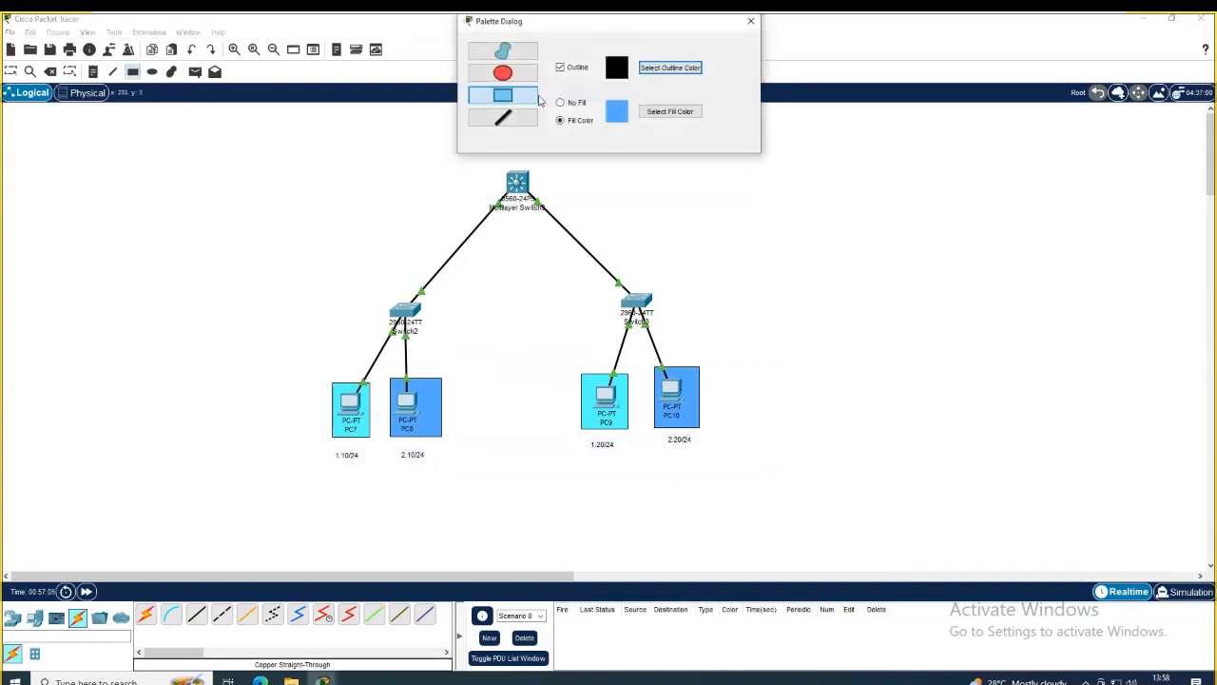
left_click(56, 212)
left_click_drag(56, 211, 228, 255)
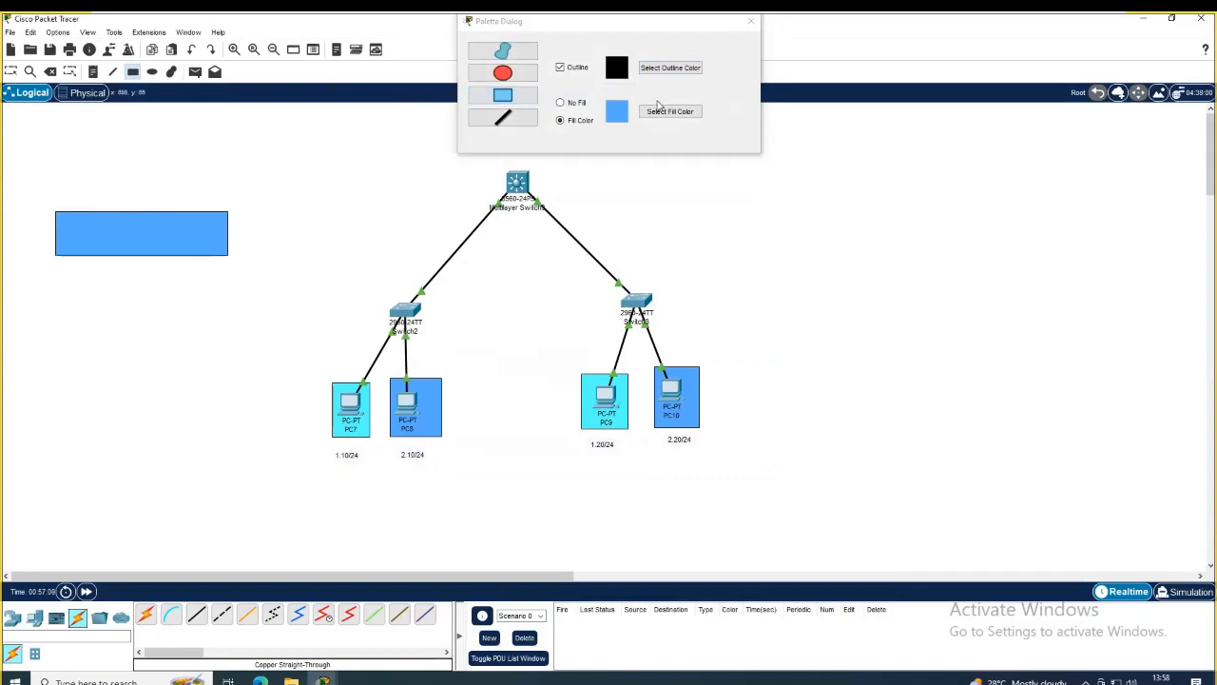
left_click(656, 111)
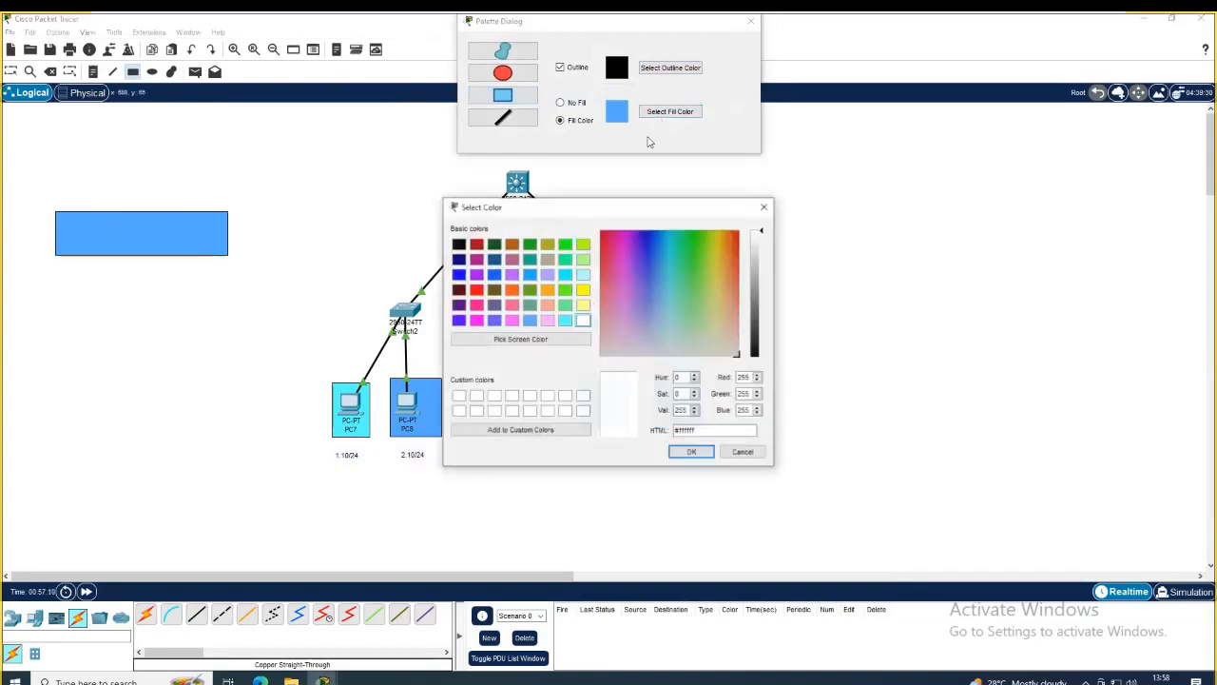
left_click(565, 320)
left_click(692, 453)
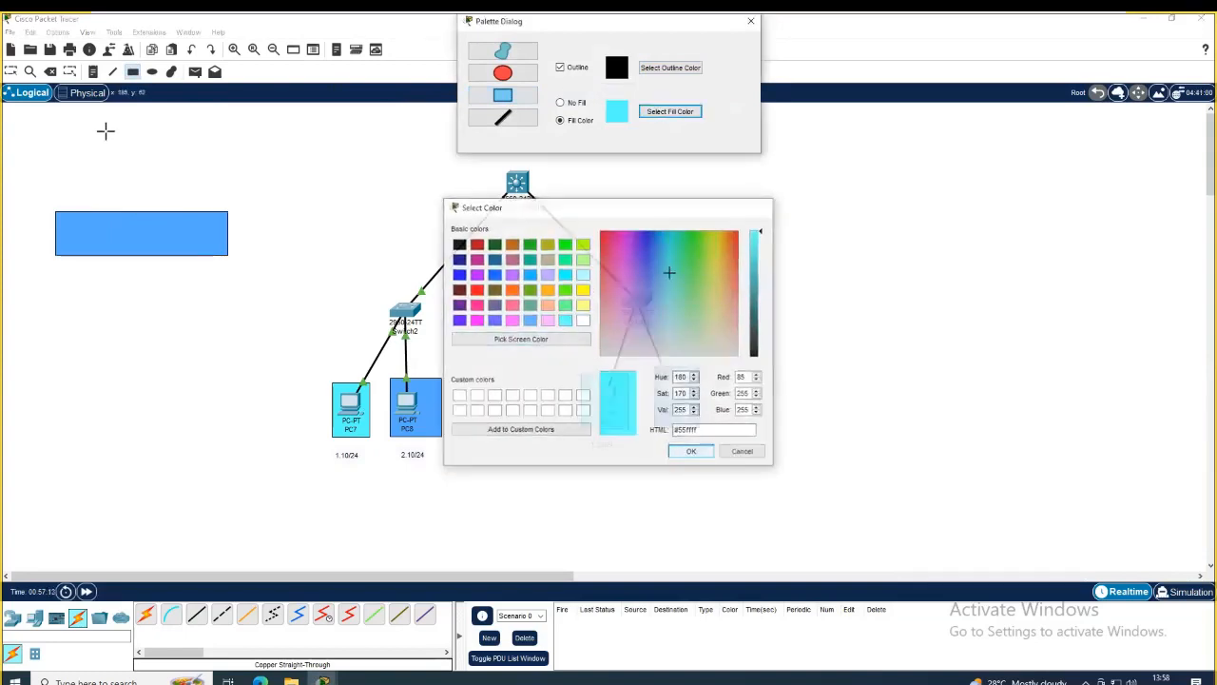
left_click_drag(48, 156, 233, 195)
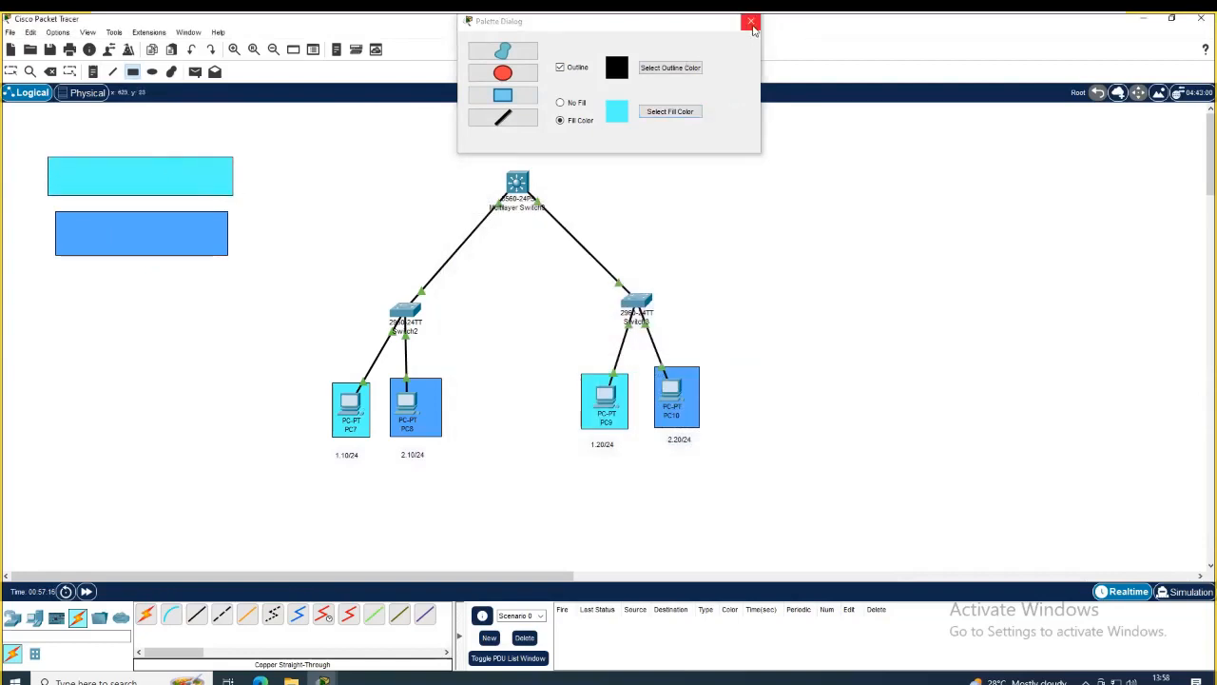
left_click(751, 21)
Place the notes "VLAN 10 - 192.168.1.0/24" on the cyan legend rectangle and "VLAN 20 - 192.168.2.0/24" on the blue one.
left_click(94, 72)
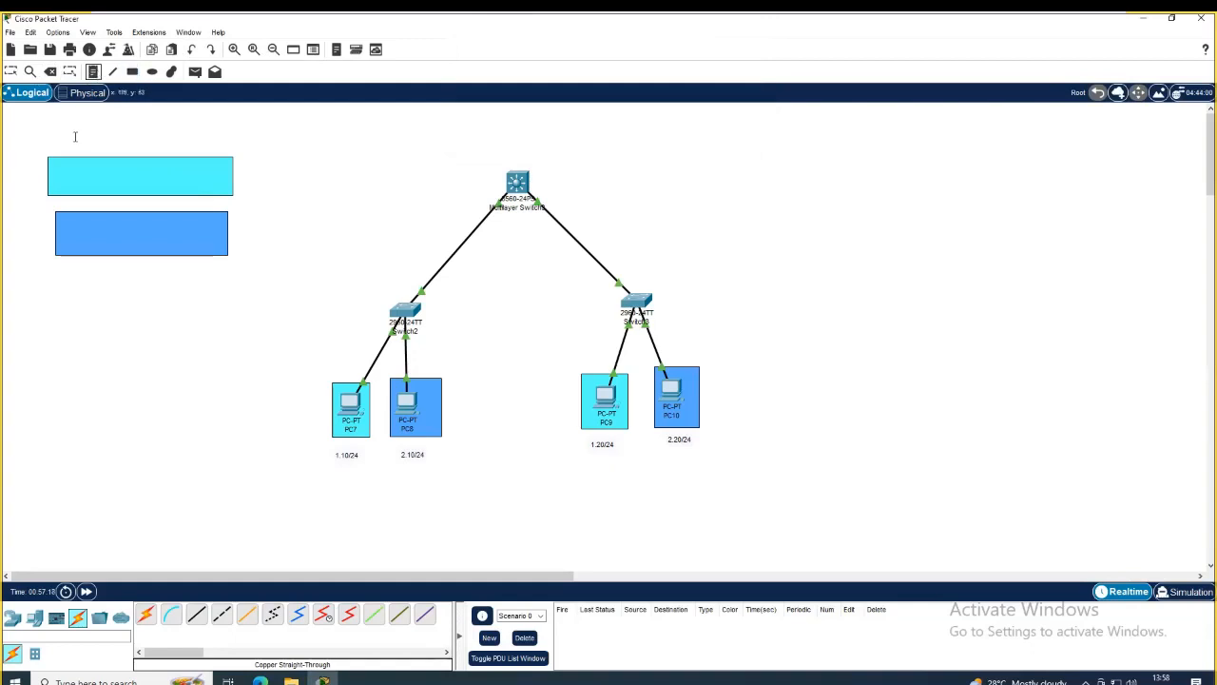
left_click(61, 179)
type("VLAN 10 - 192.168.1.0/24")
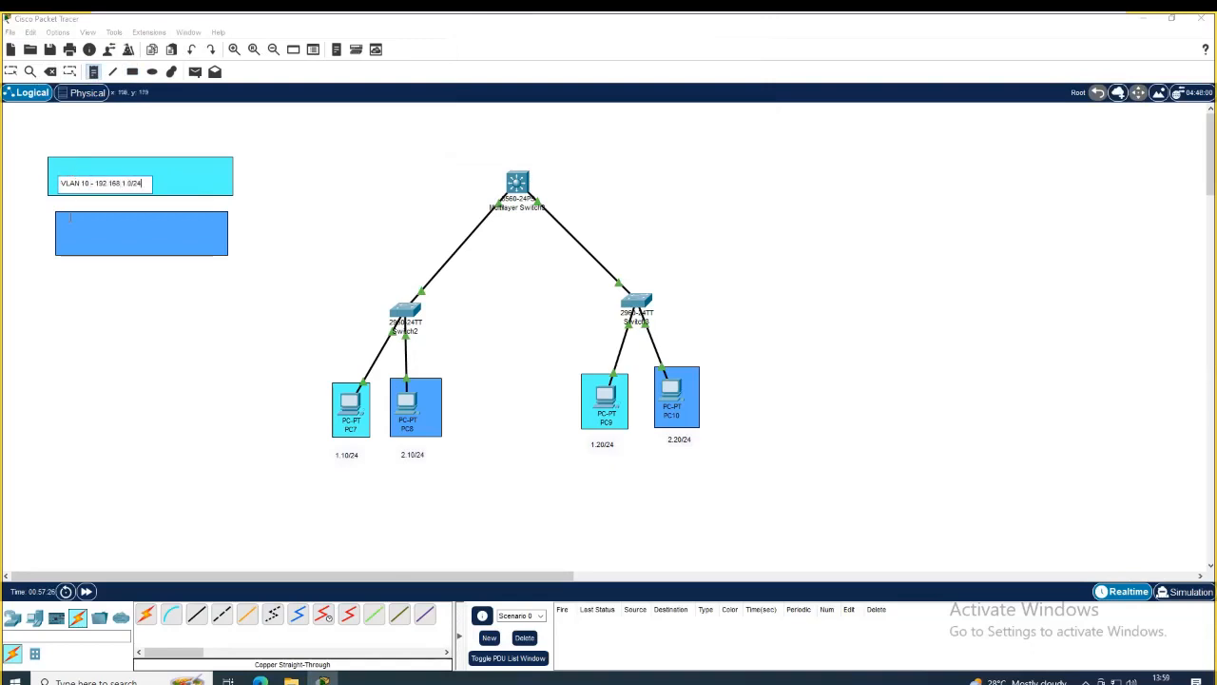
left_click(69, 238)
type("VLAN")
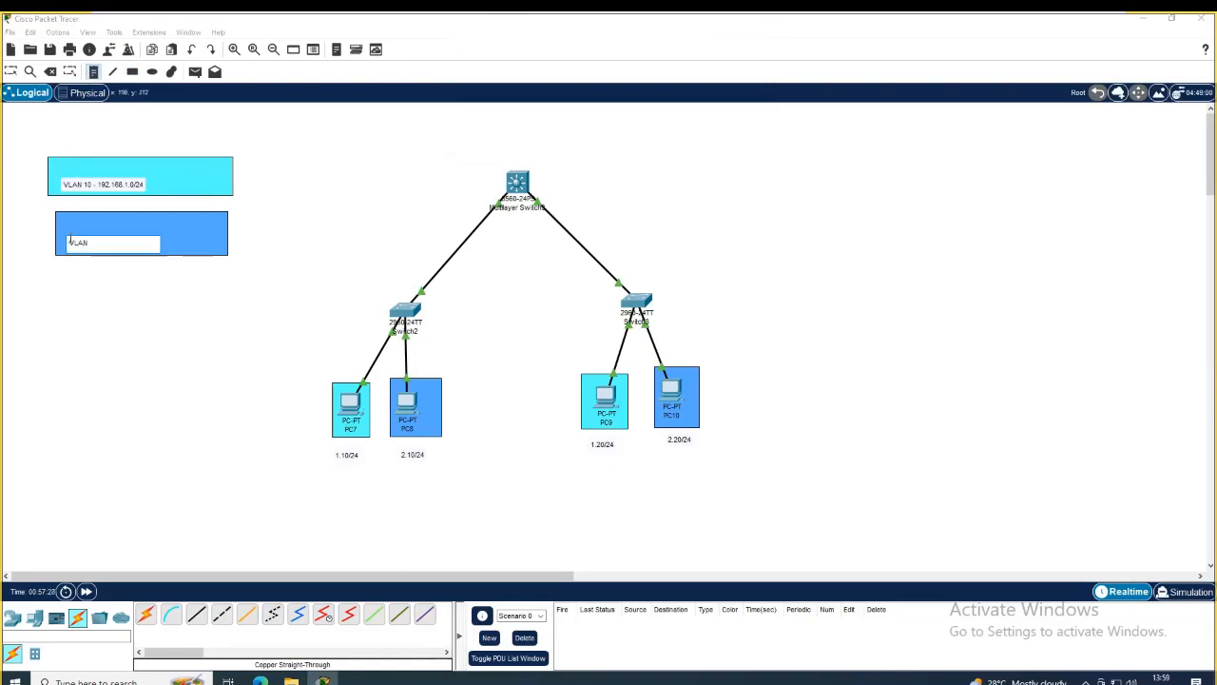
type(" 20 - 192.168.2.0/24")
left_click(299, 395)
key("Escape")
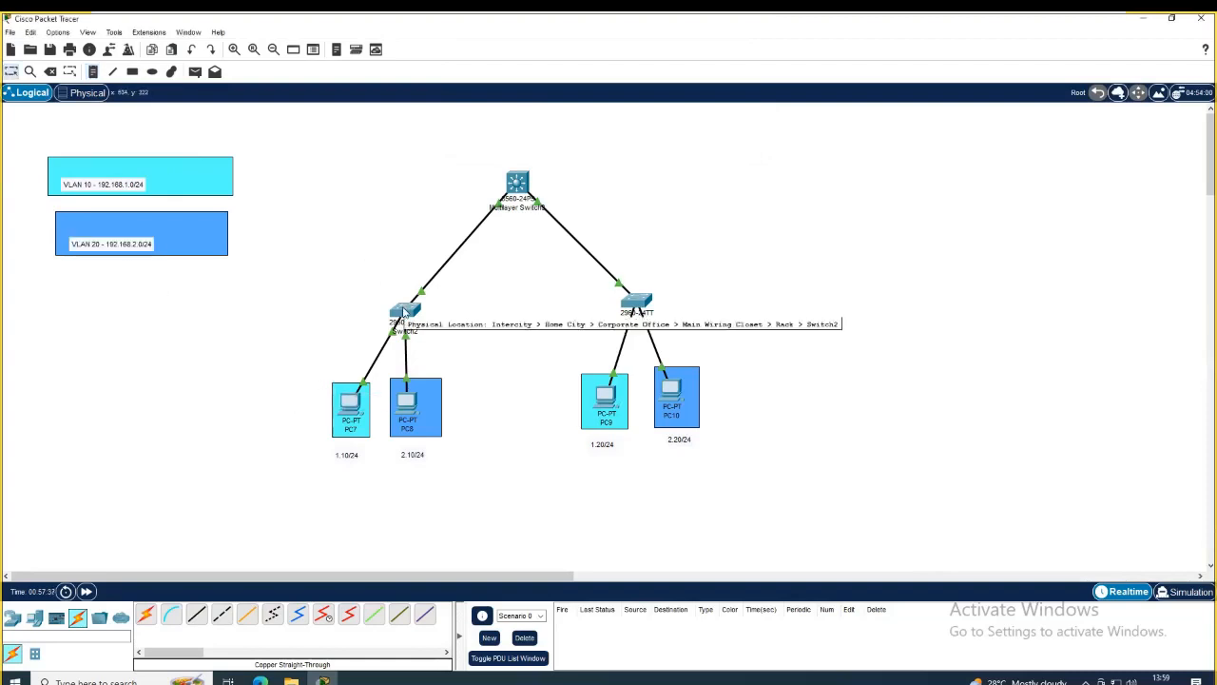
Open the command line of Switch2 and enter global configuration mode.
left_click(405, 311)
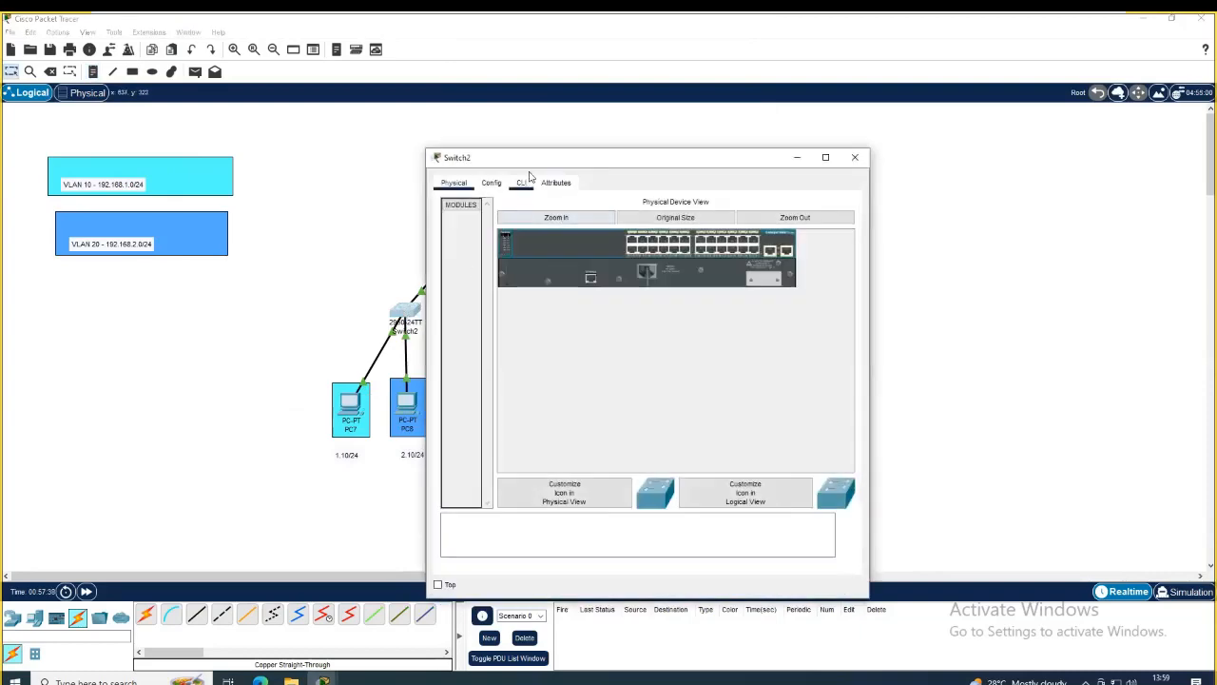
left_click(522, 184)
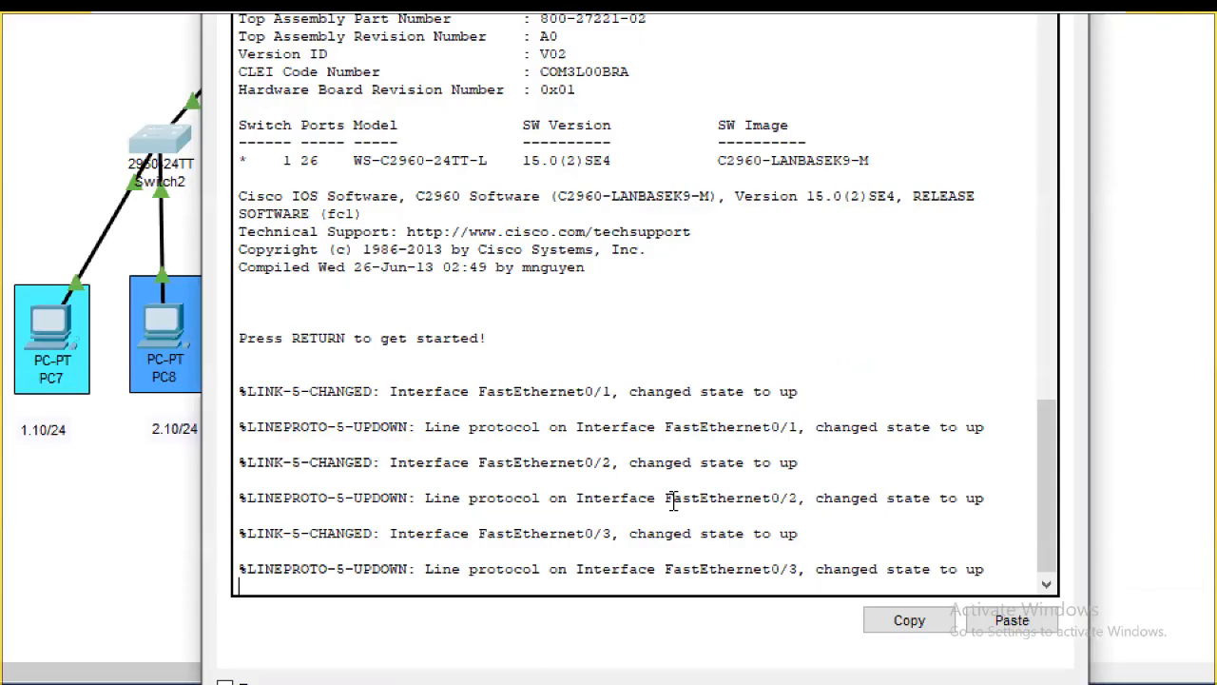
key("Return")
type("en")
key("Return")
type("con")
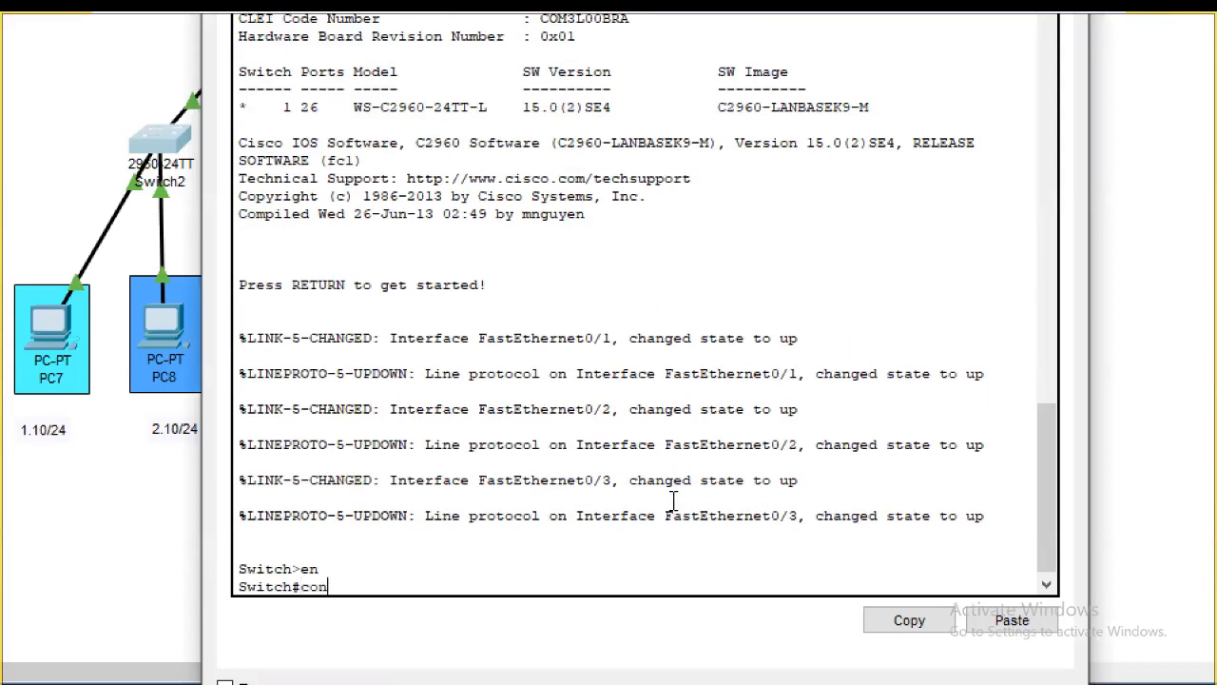
type("f t")
key("Return")
Create VLAN 10 named Sales and VLAN 20 named Marketing on Switch2, returning to global configuration mode.
type("vlan 10")
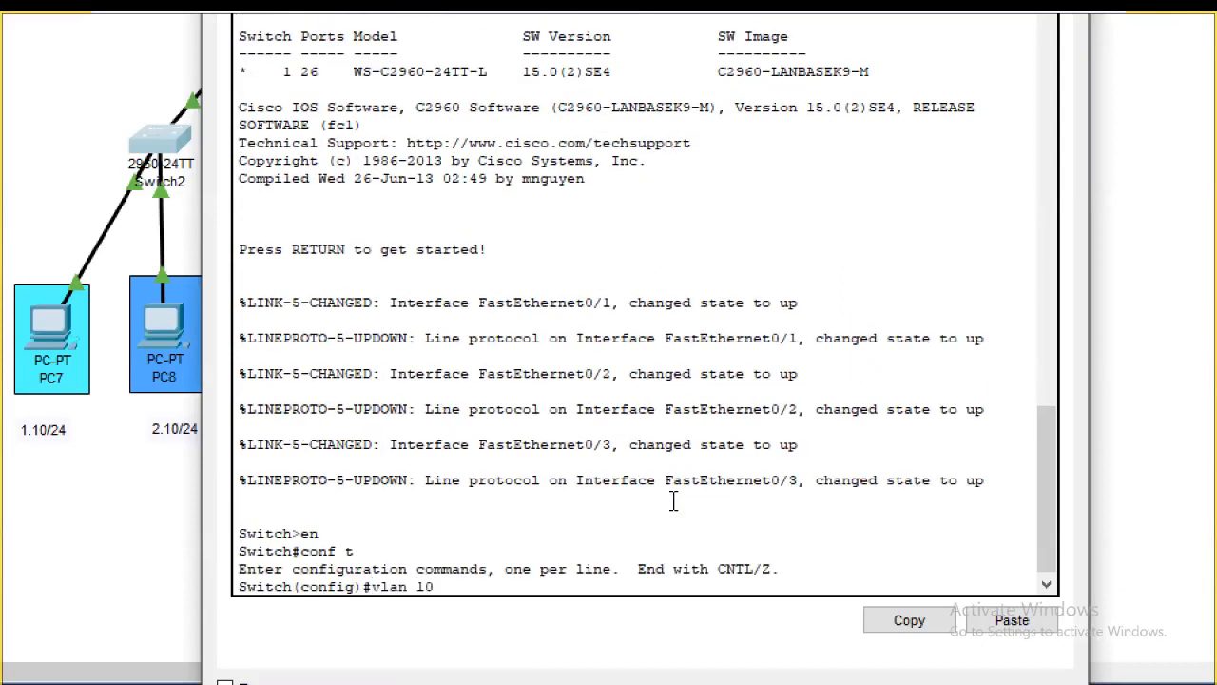
key("Return")
type("name Sales")
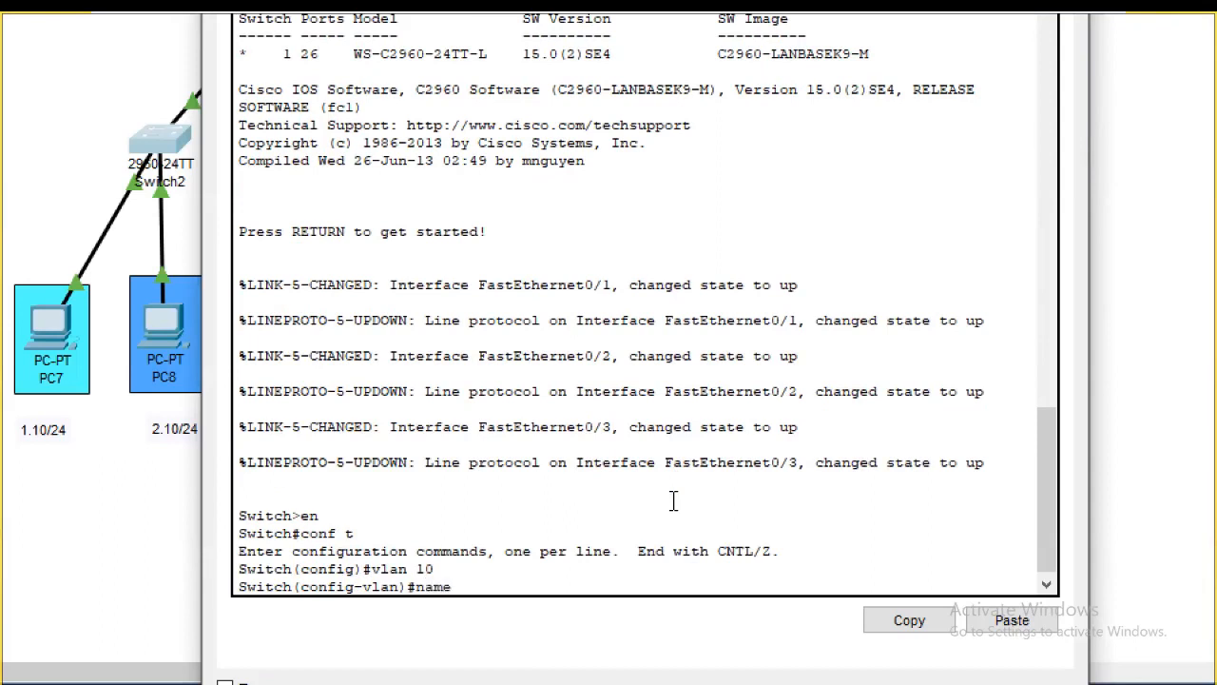
key("Return")
type("vlan")
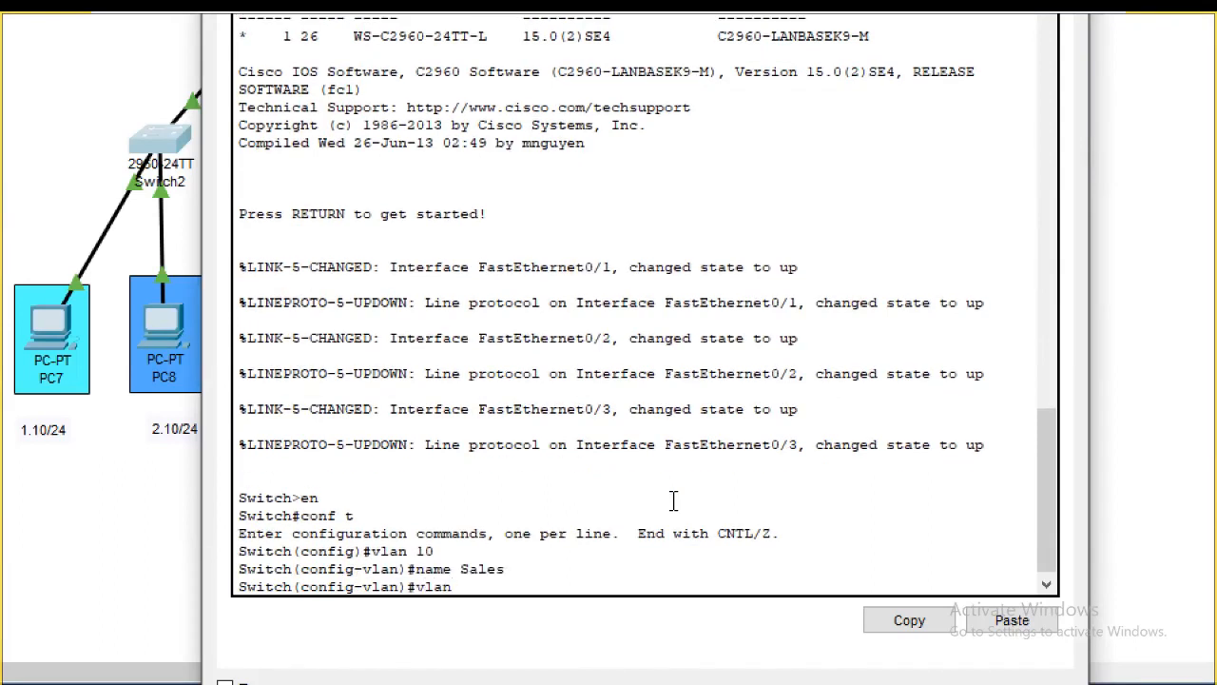
type(" 1220")
key("Return")
type("name Ma")
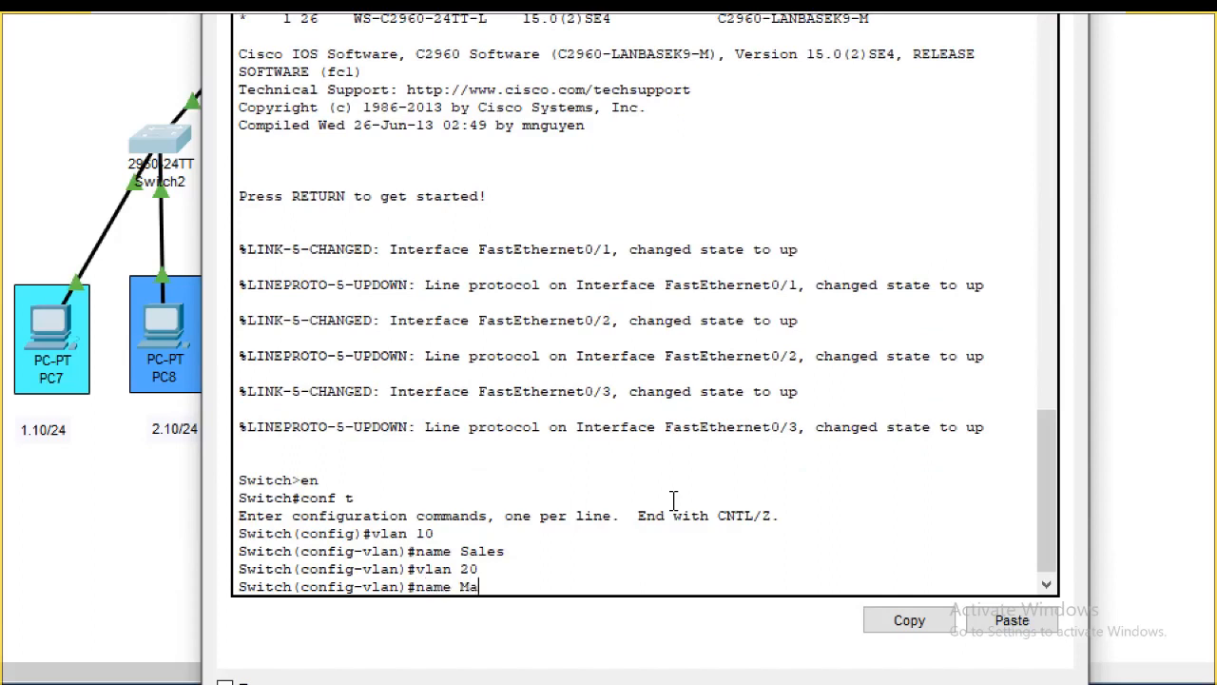
type("rketing")
key("Return")
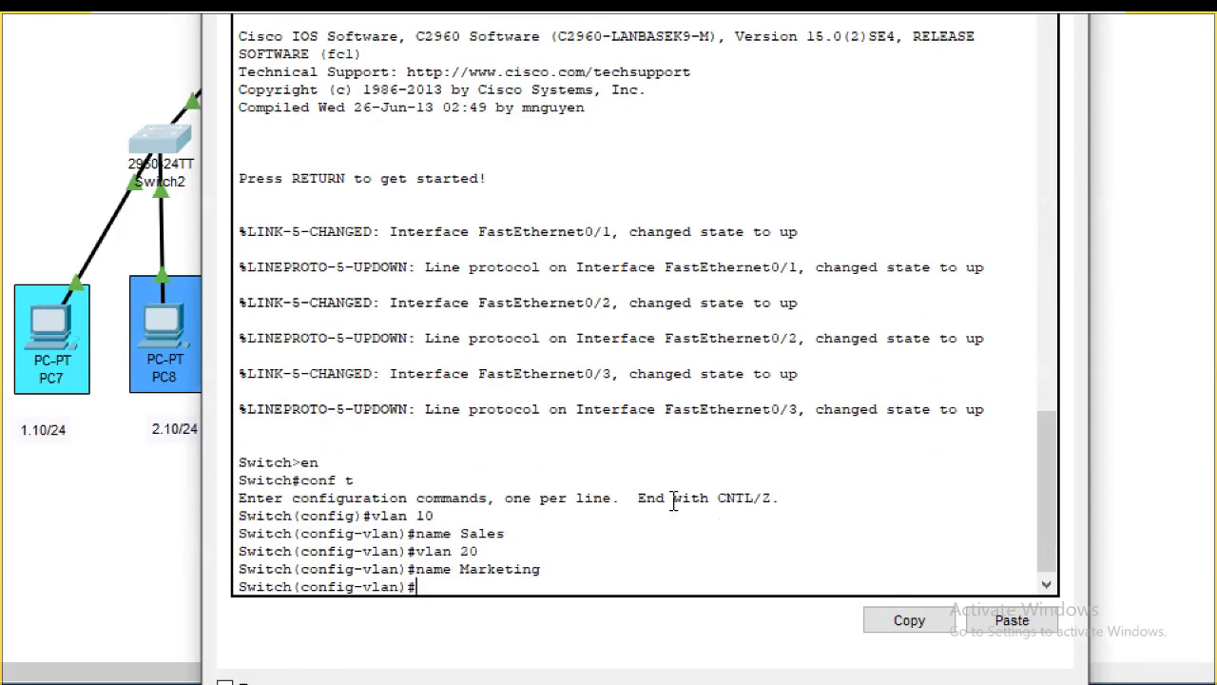
type("exit")
key("Return")
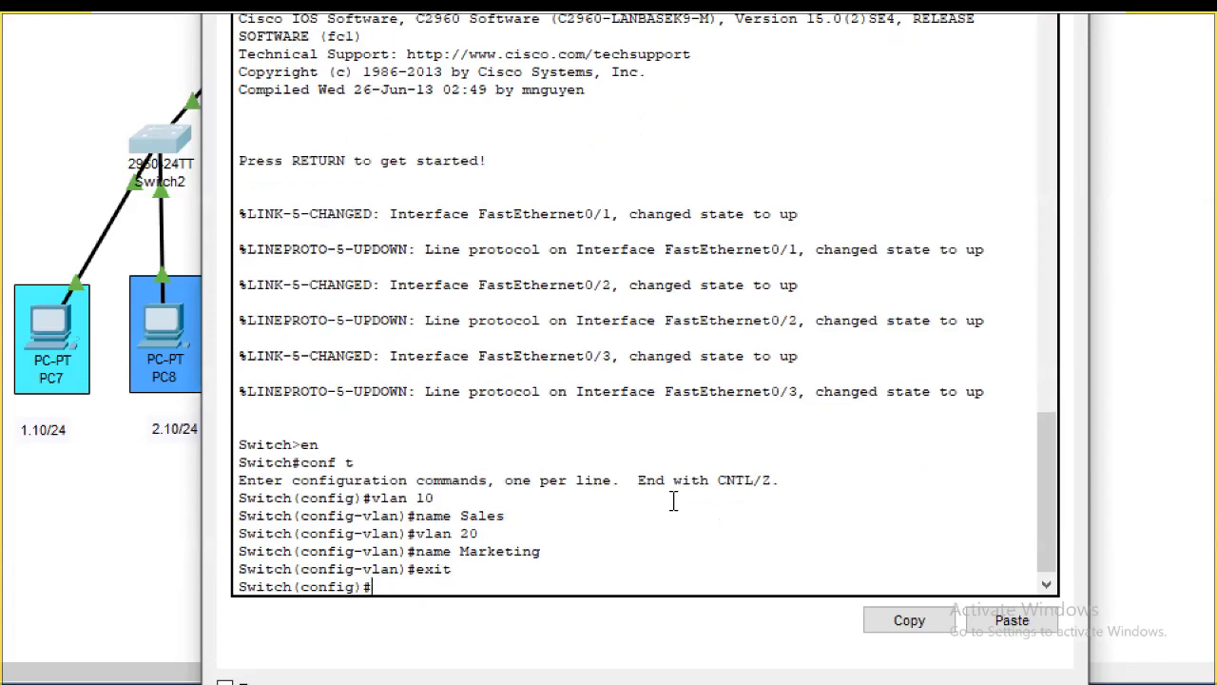
Set interface fa0/1 of Switch2 to switchport mode access.
type("int fa0/1")
key("Return")
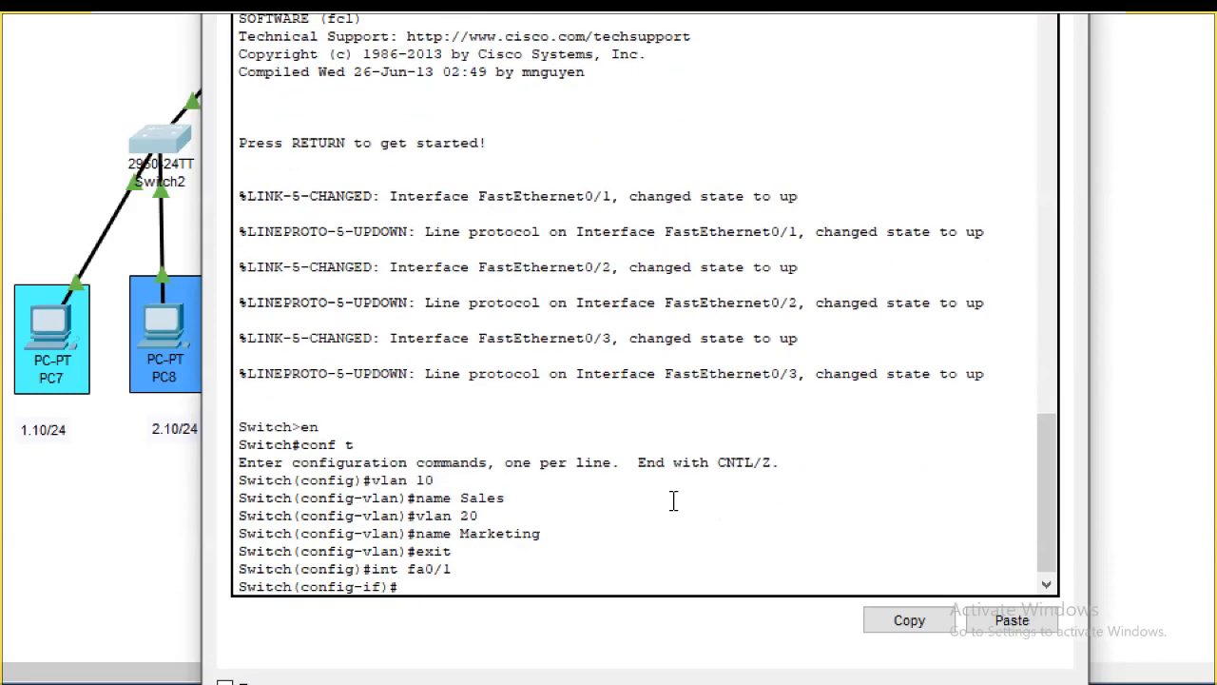
type("swi")
key("Tab")
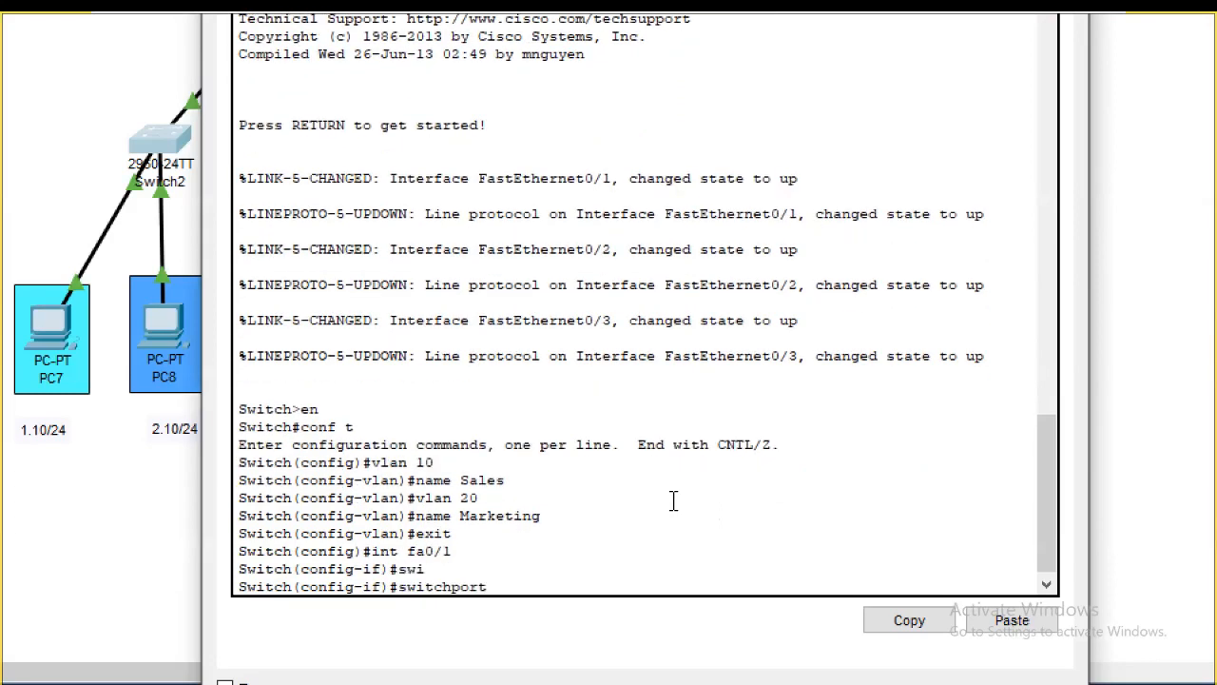
type("mo")
key("Tab")
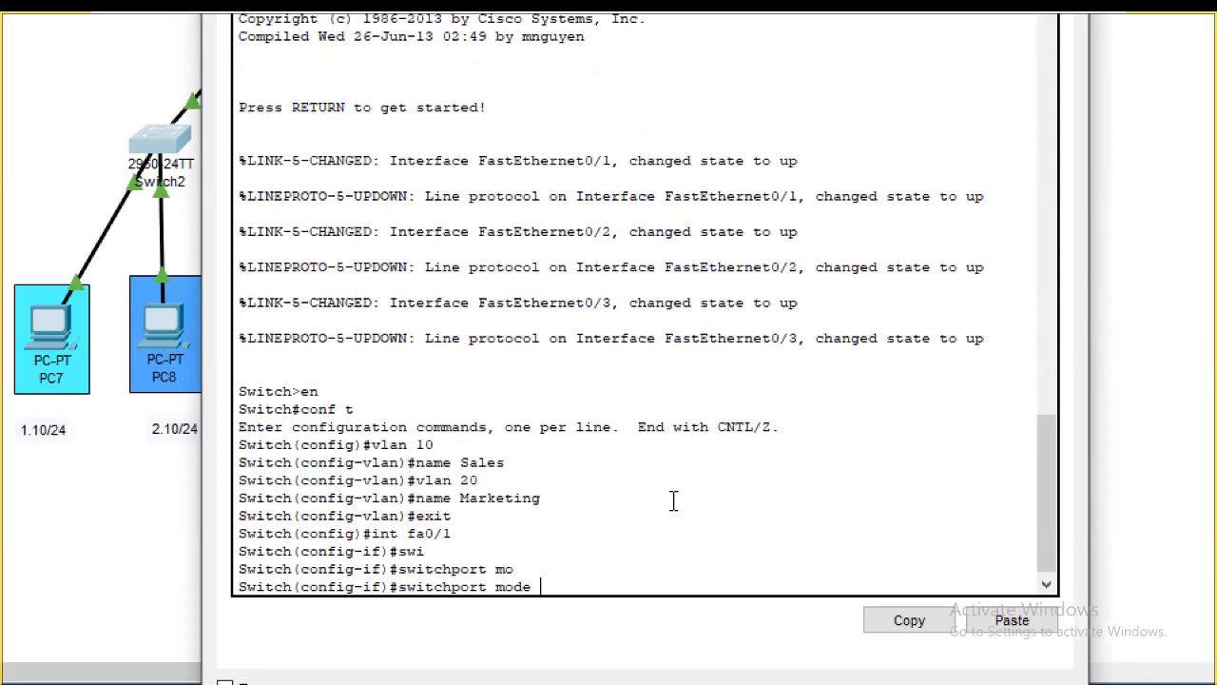
type("ac")
key("Tab")
key("Return")
Assign interface fa0/1 to access VLAN 10 and exit its interface configuration.
type("swi")
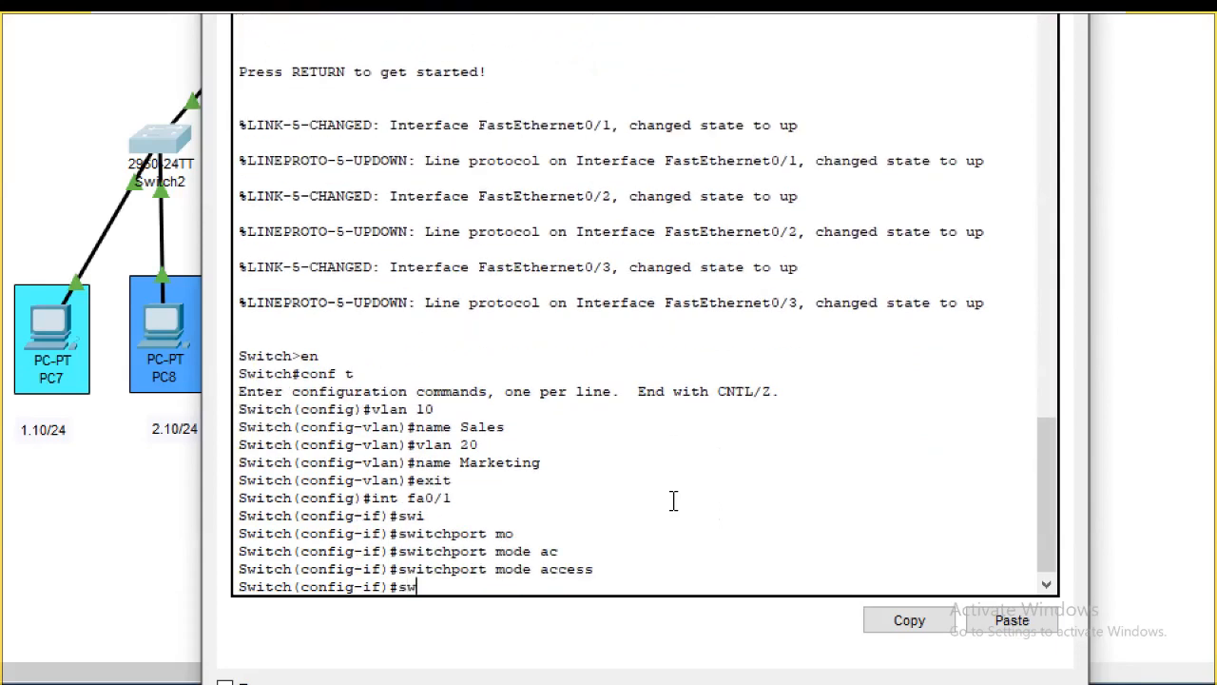
key("Tab")
type("ac")
key("Tab")
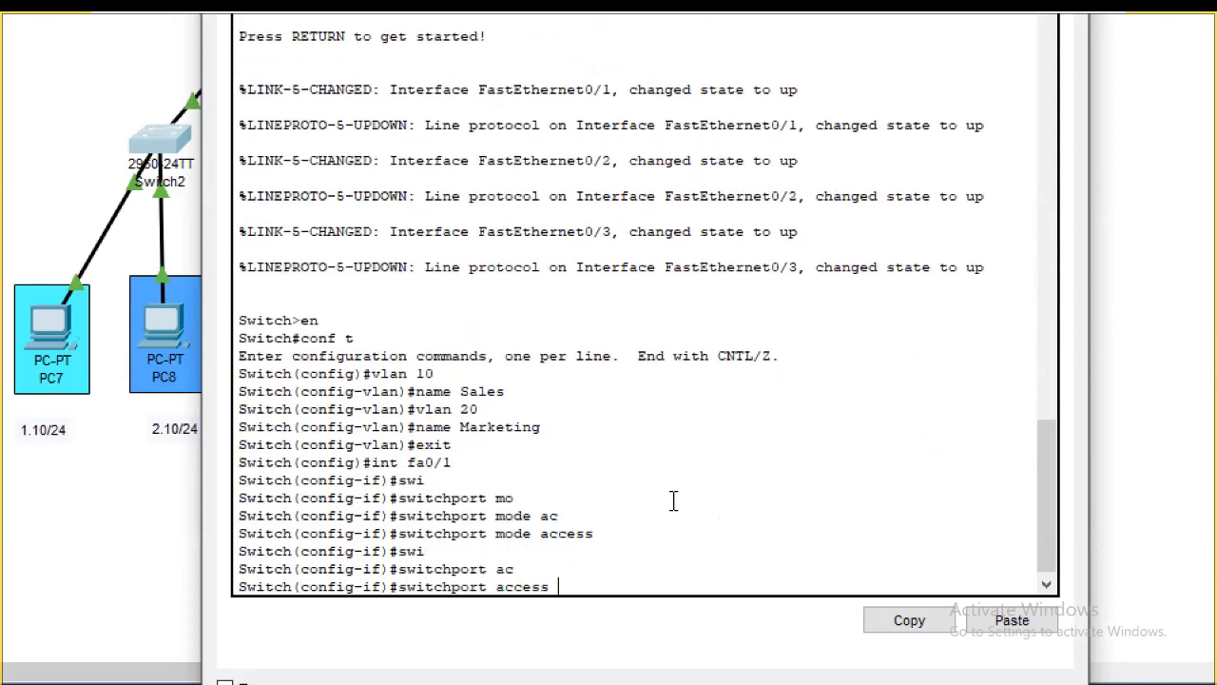
type("vl")
key("Tab")
type("10")
key("Return")
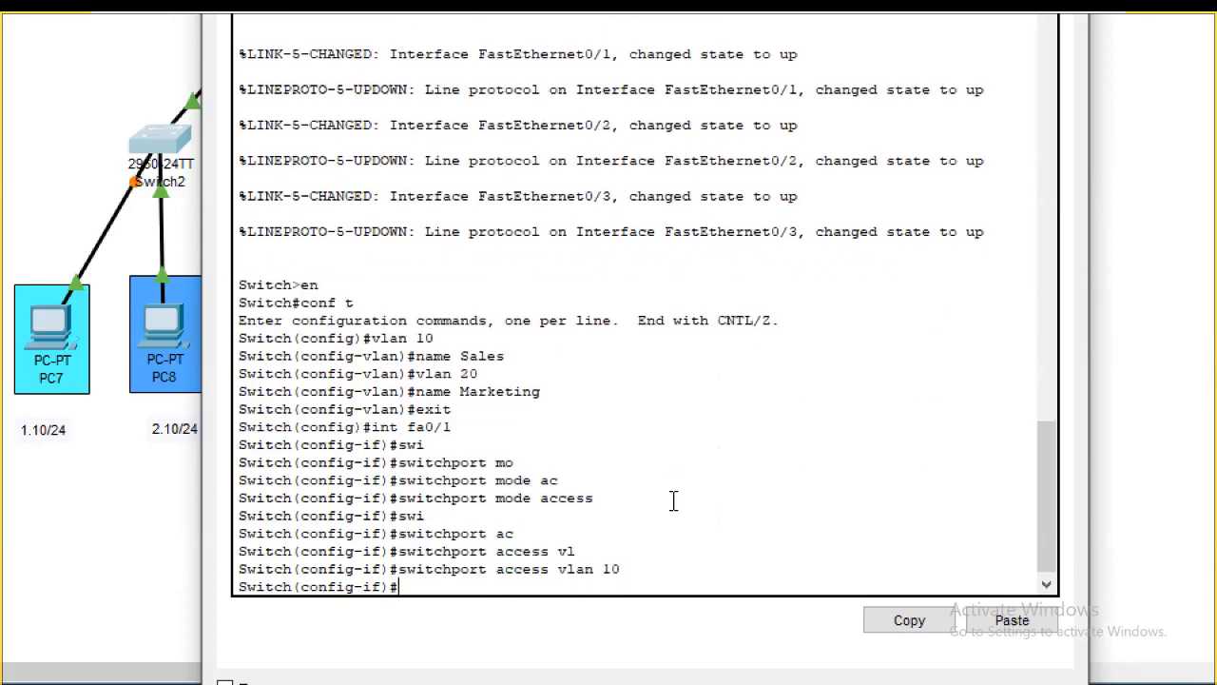
type("exit")
key("Return")
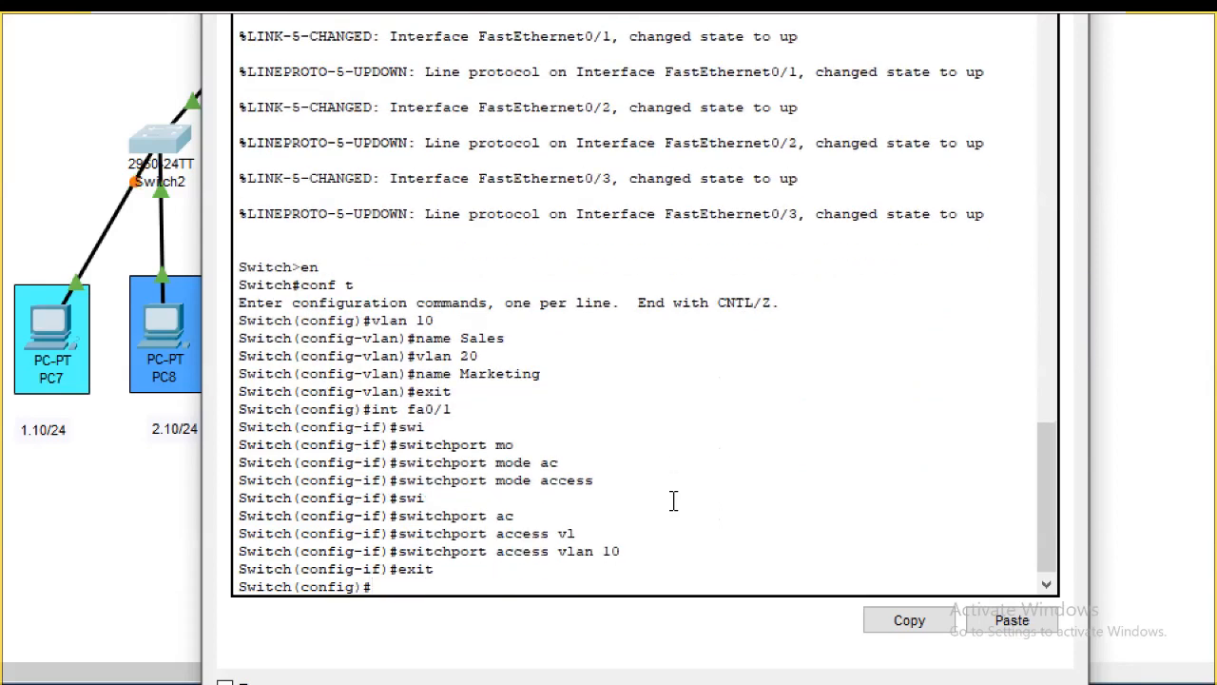
Set interface fa0/2 of Switch2 to switchport mode access.
type("int fa0/2")
key("Return")
type("swi")
key("Tab")
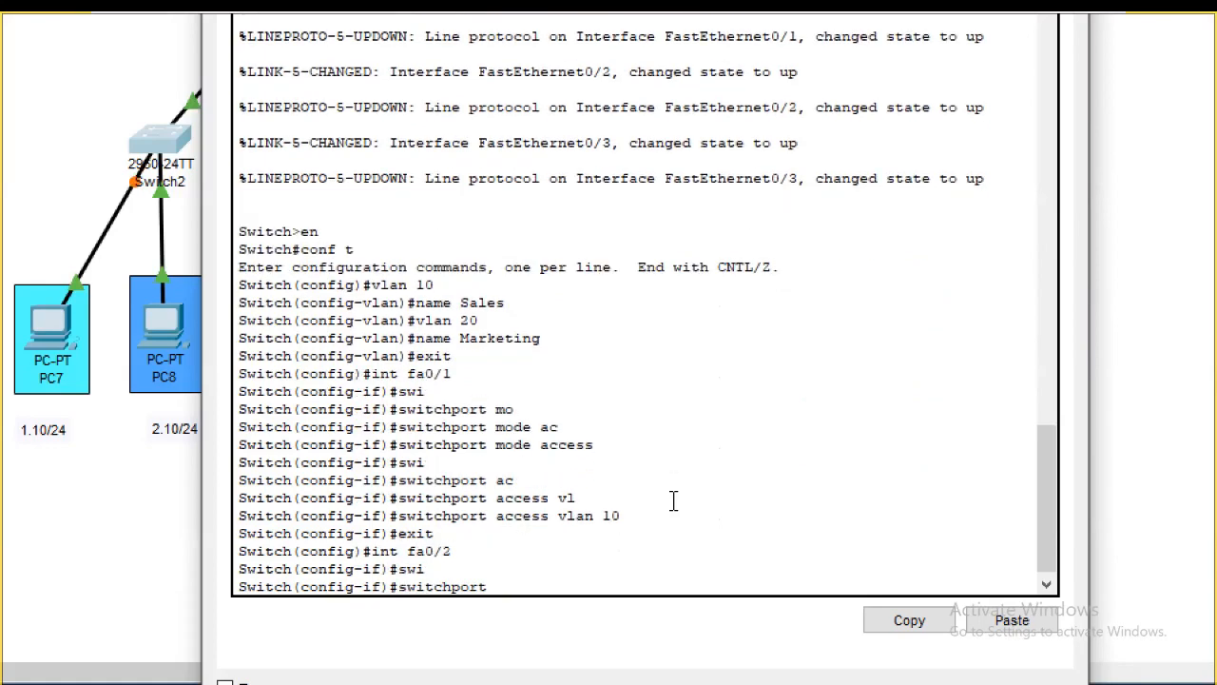
type("mo")
key("Tab")
type("acc")
key("Tab")
key("Return")
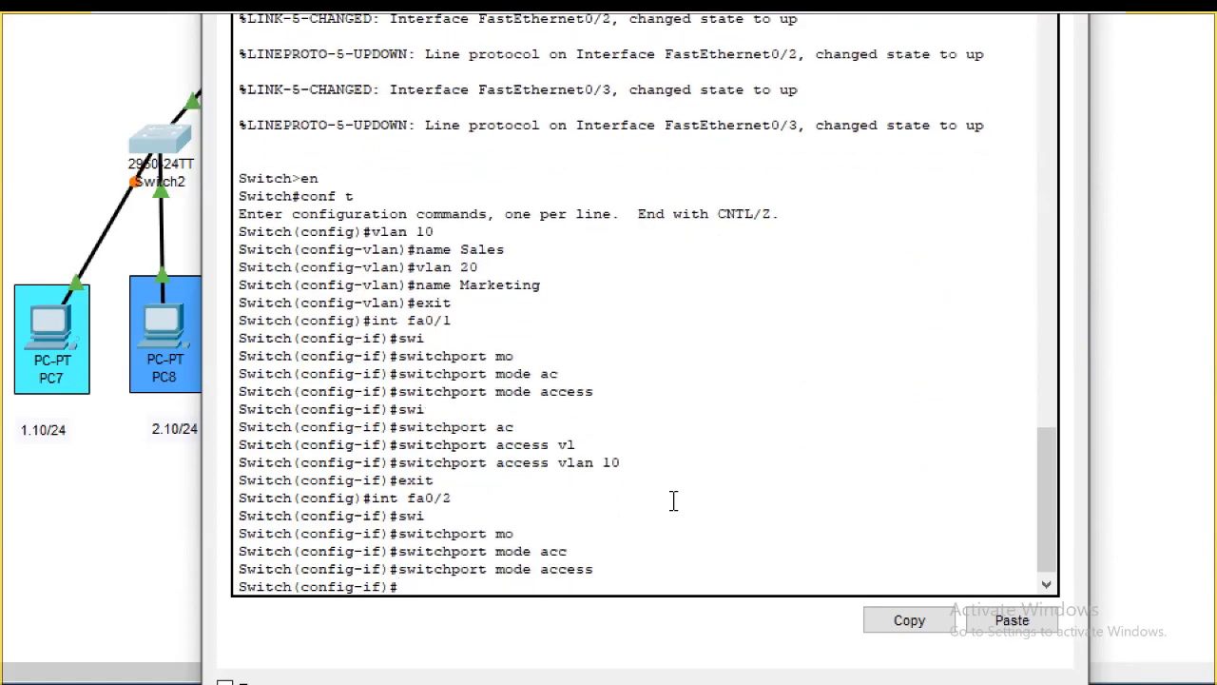
Assign interface fa0/2 of Switch2 to access VLAN 20 and exit its interface configuration.
type("sw")
key("Tab")
type("ac")
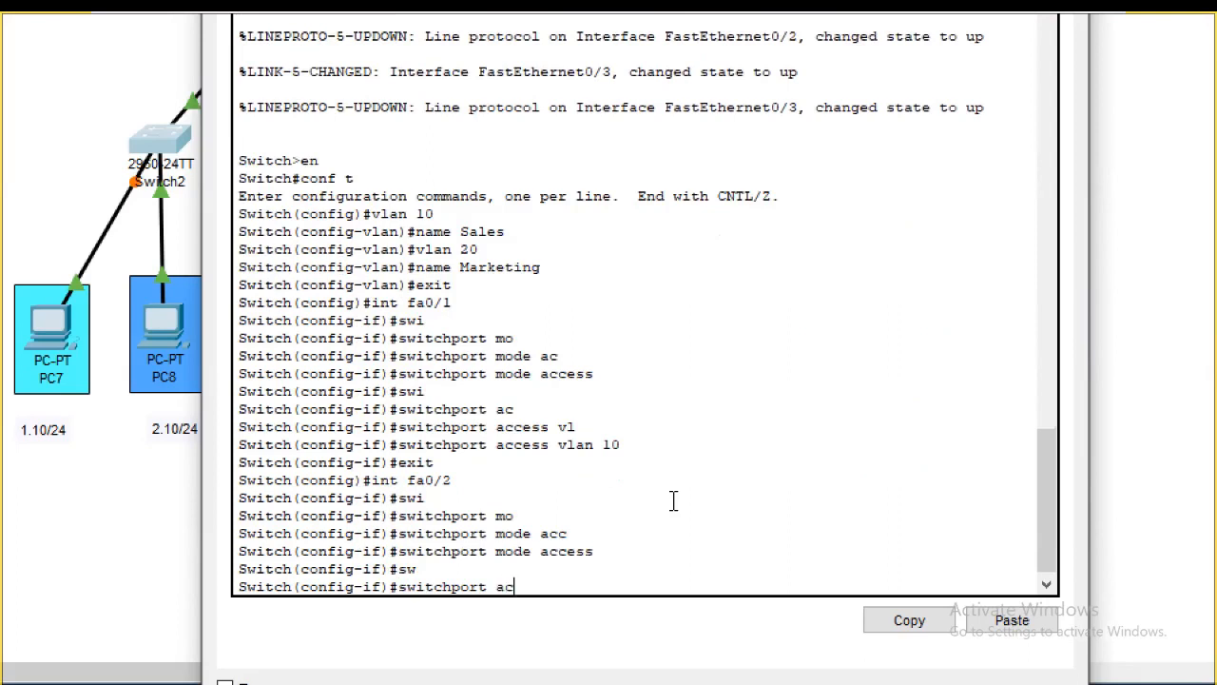
key("Tab")
type("vl")
key("Tab")
type("20")
key("Return")
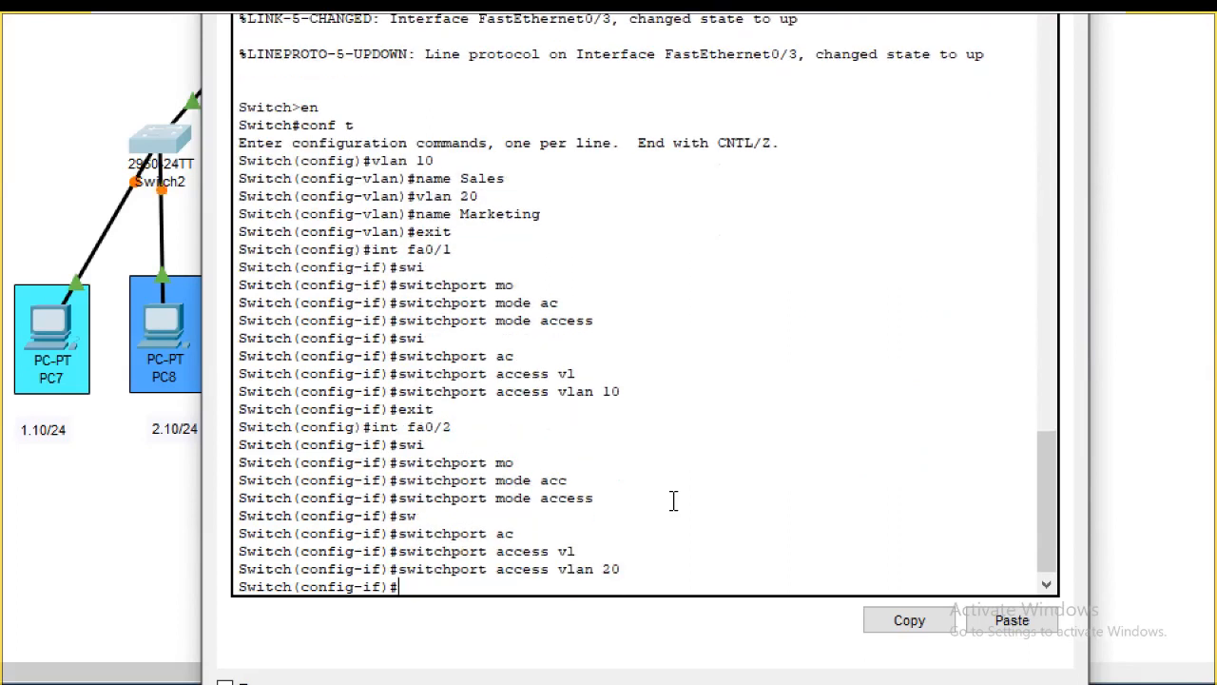
type("exit")
key("Return")
Set interface fa0/3 of Switch2 to switchport mode trunk and exit its interface configuration.
type("itch(config)#int fa")
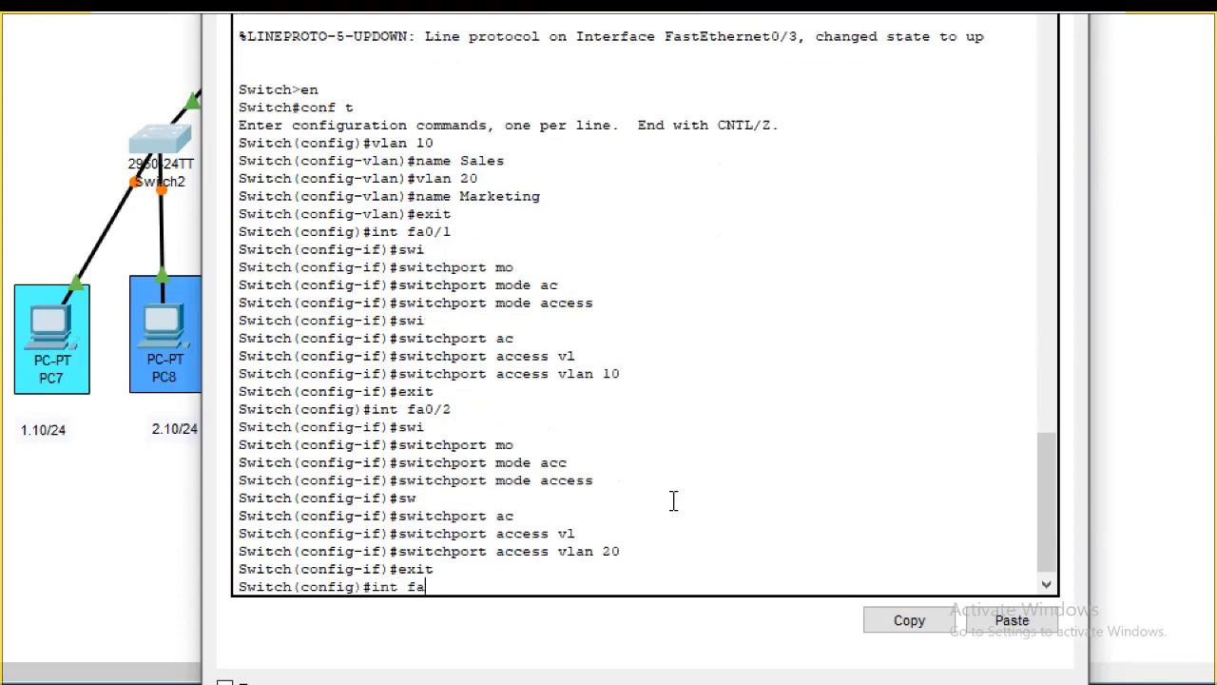
type("0/3")
key("Return")
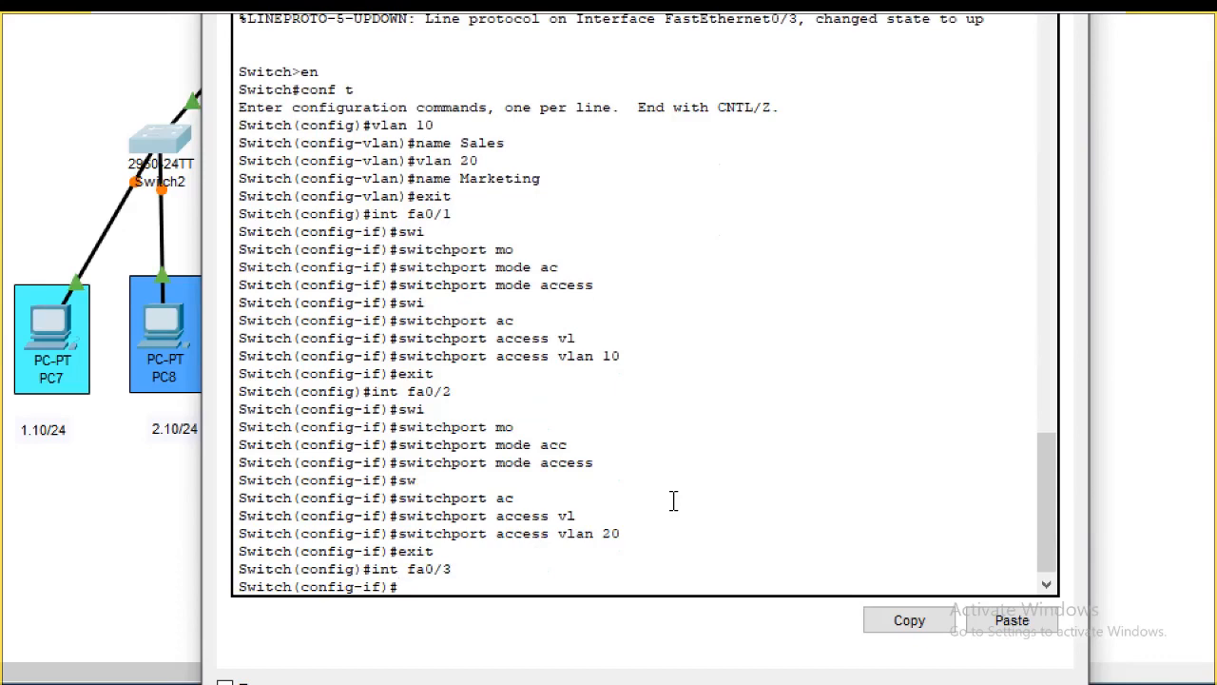
type("swi")
key("Tab")
type("mod")
key("Tab")
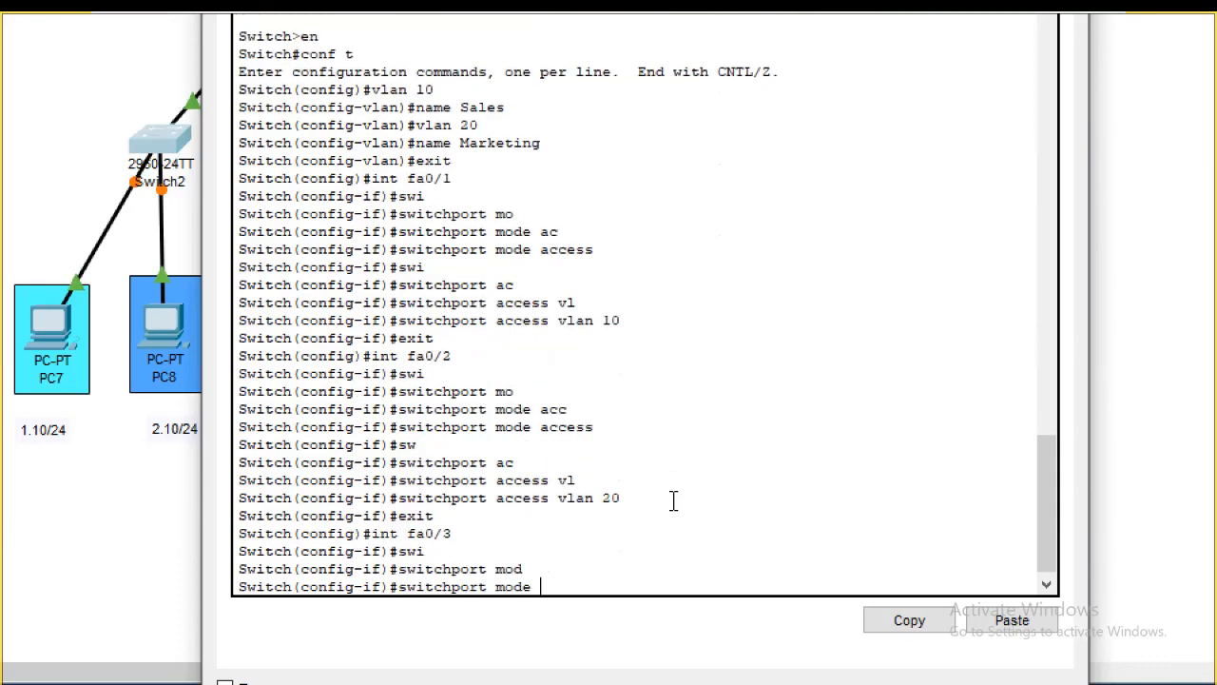
type("t")
key("Tab")
key("Return")
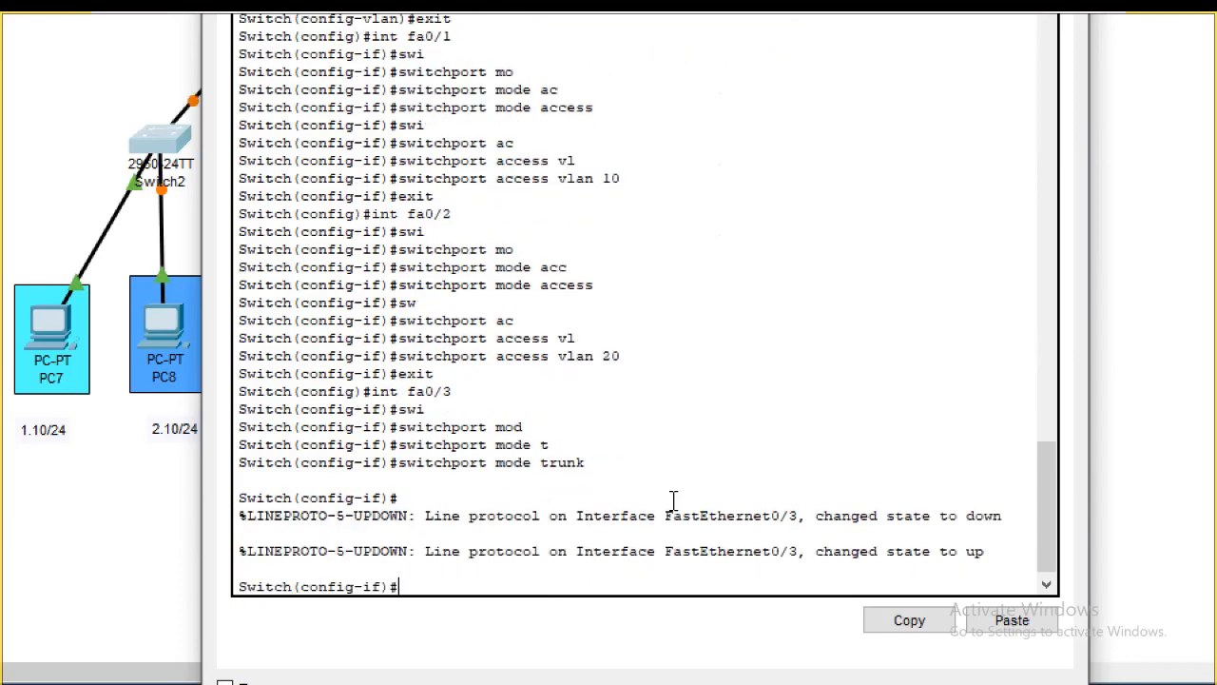
type("exit")
key("Return")
Leave global configuration mode on Switch2 and display the brief VLAN table.
type("exit")
key("Return")
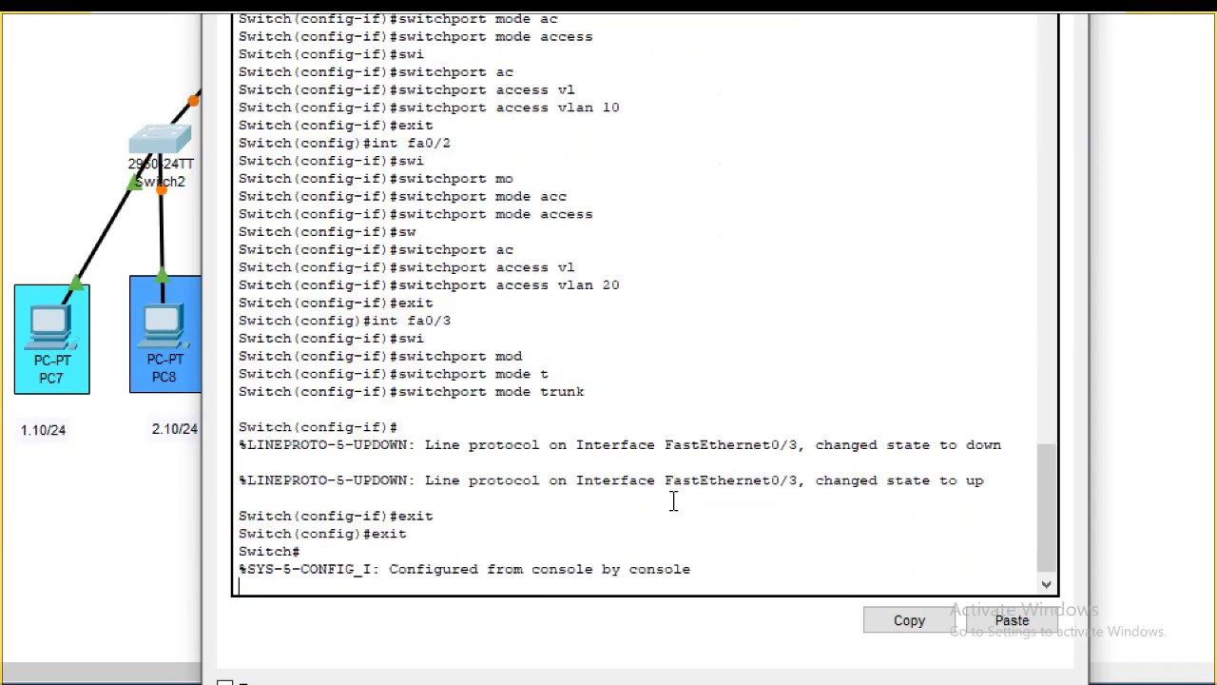
type("sh vl br")
key("Return")
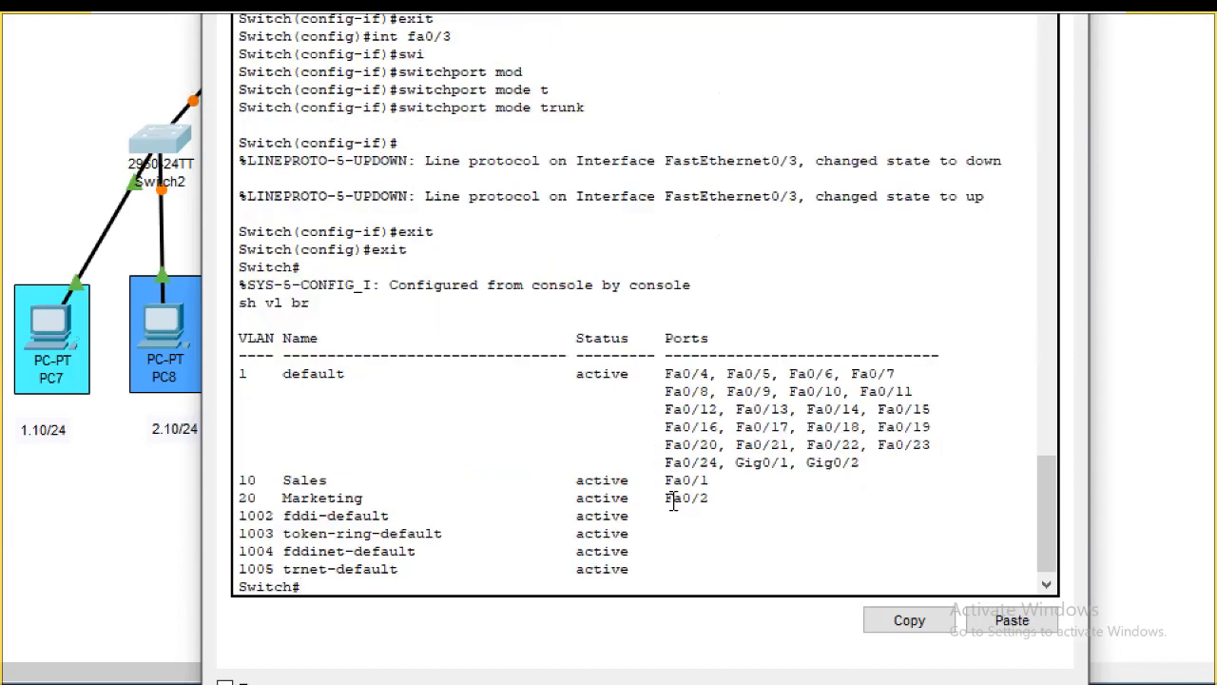
Save the running configuration of Switch2 with wr and close its device window.
type("wr")
key("Return")
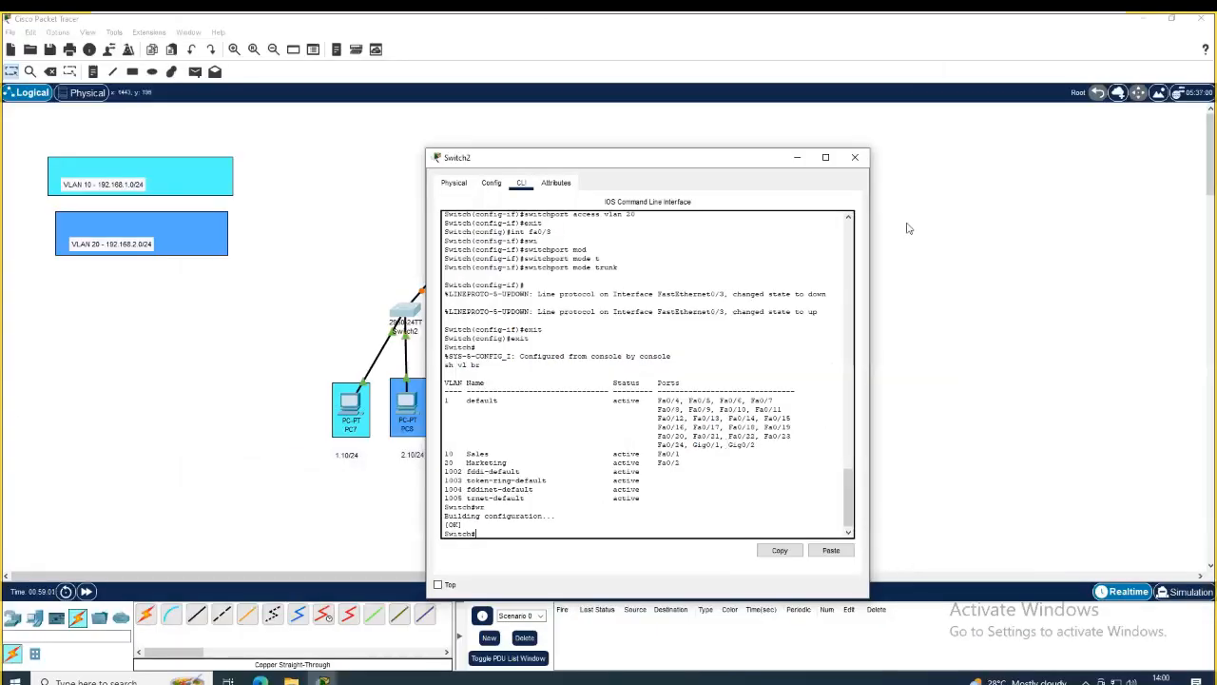
left_click(855, 158)
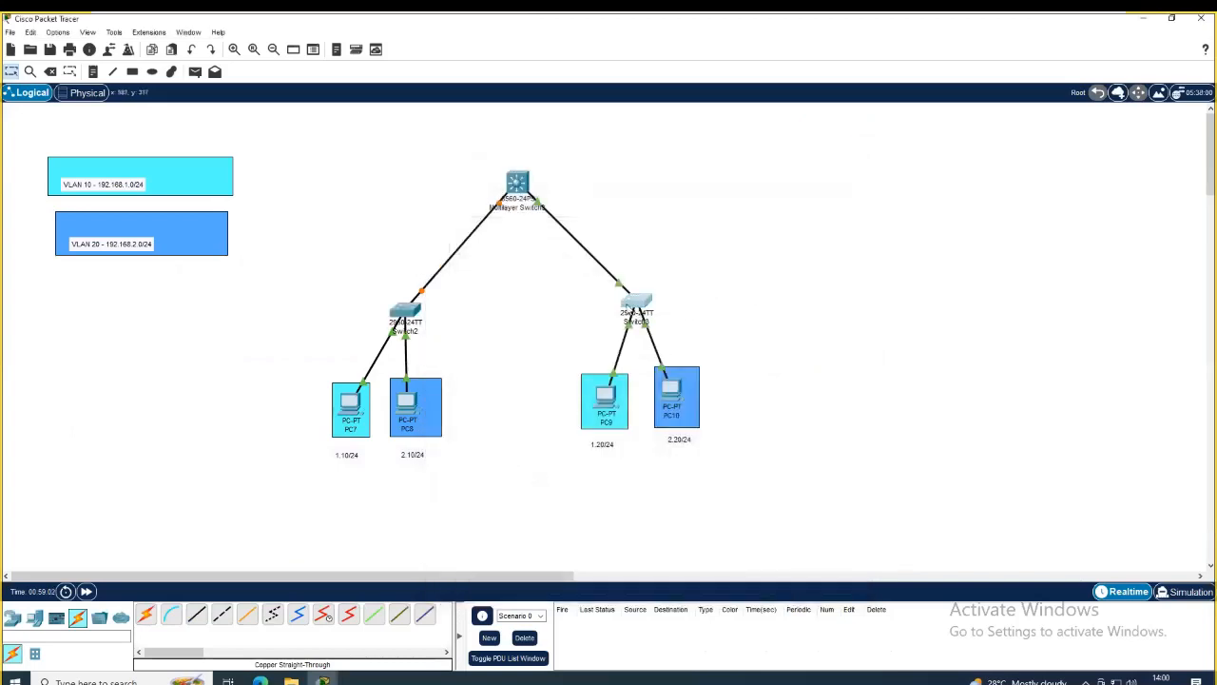
Open the command line of Switch3 and enter global configuration mode.
left_click(632, 308)
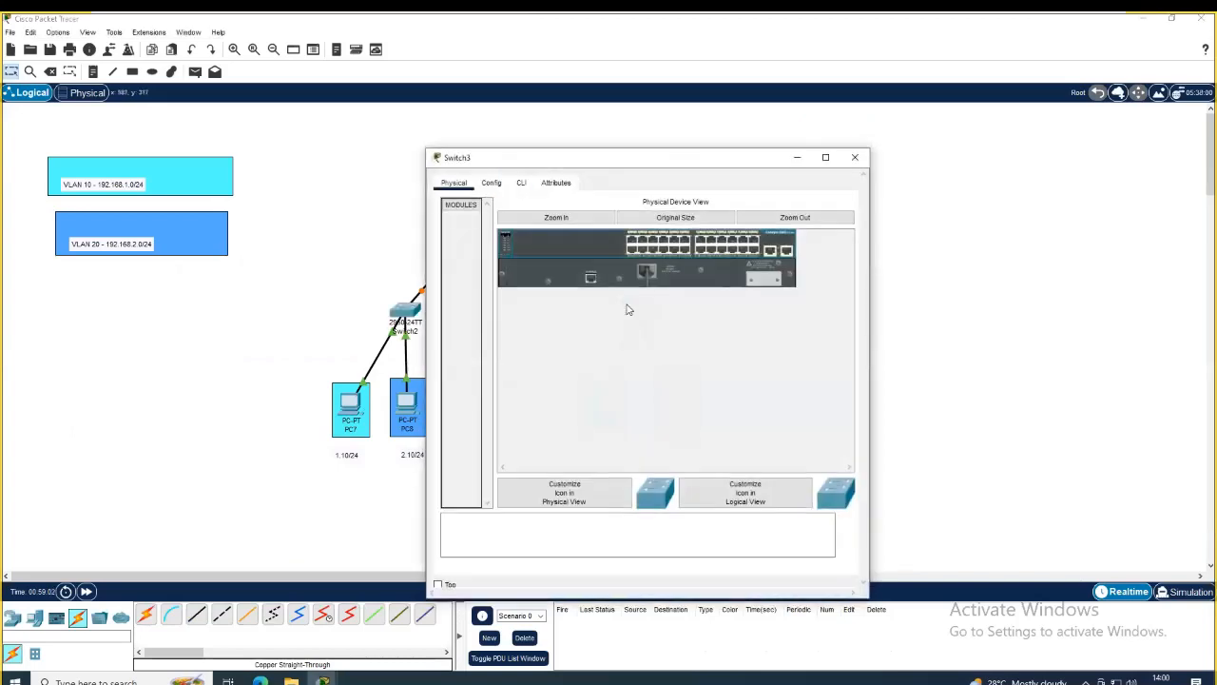
left_click(524, 185)
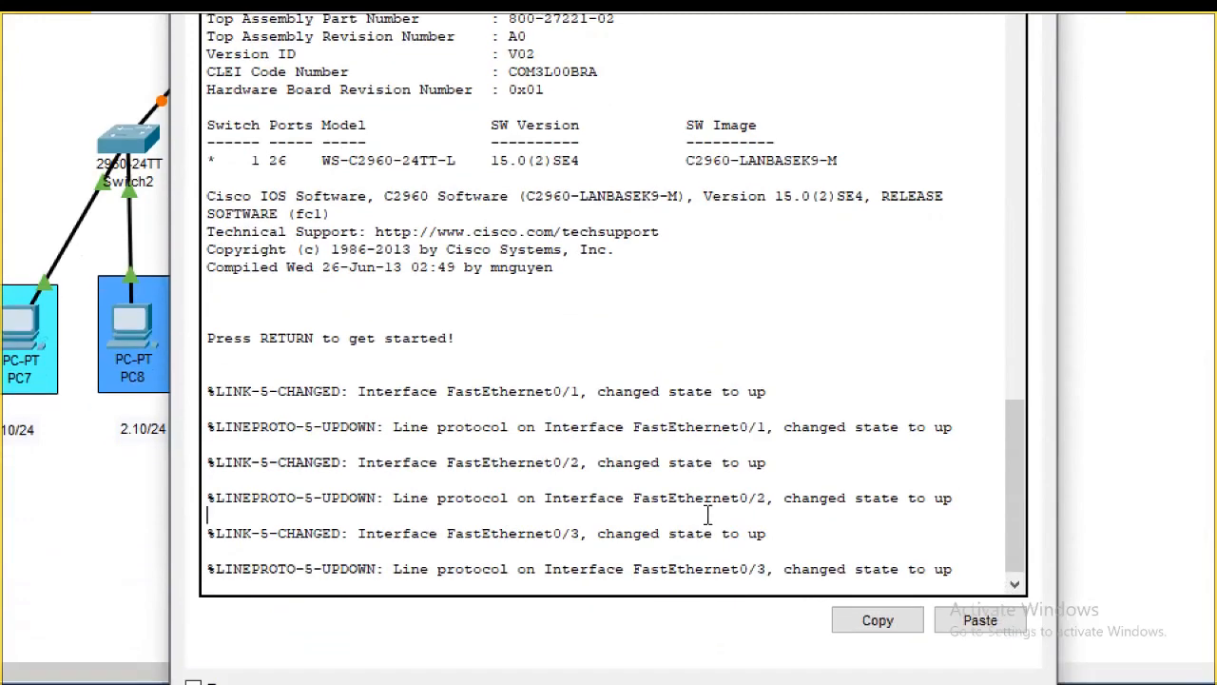
key("Return")
type("en")
key("Return")
type("c")
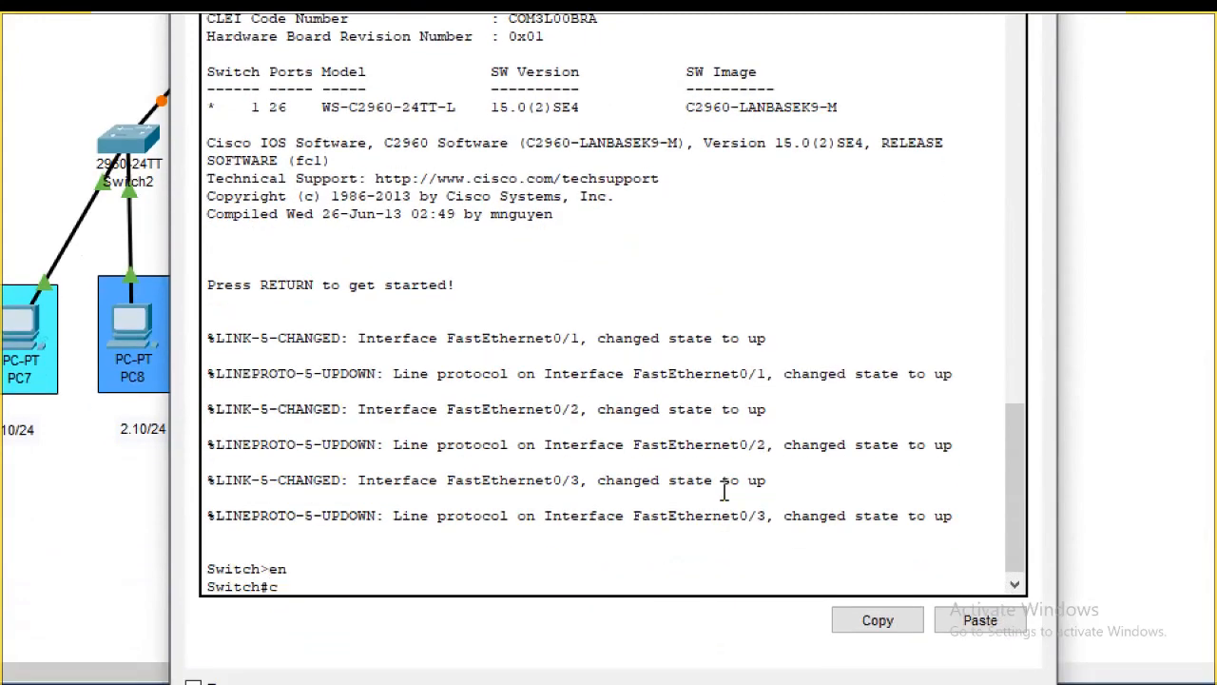
type("onf t")
key("Return")
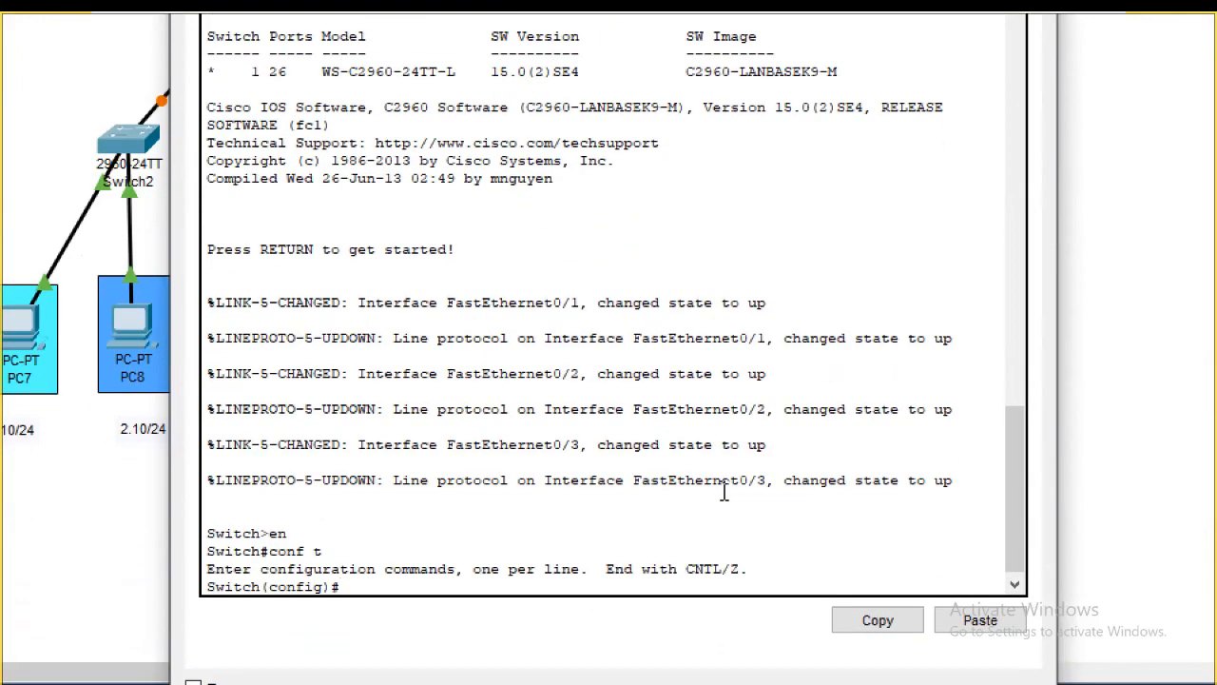
Create VLAN 10 on Switch3 and name it Sales.
type("vlan")
key("Tab")
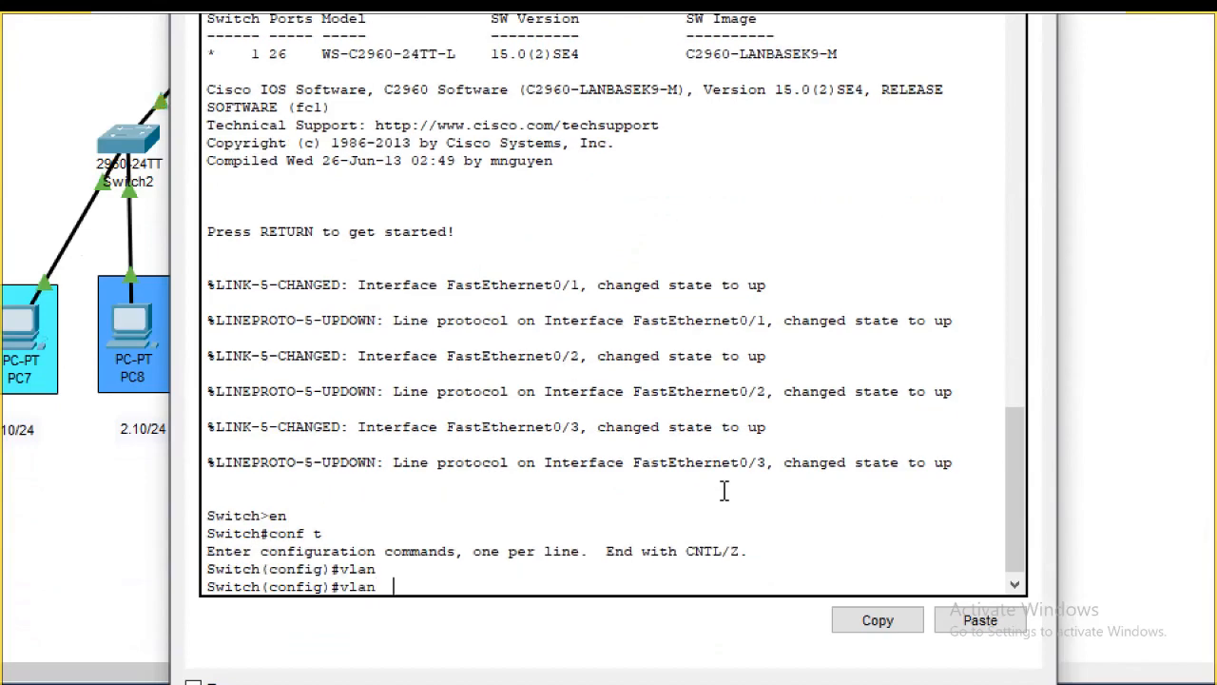
type("10")
key("Return")
type("n")
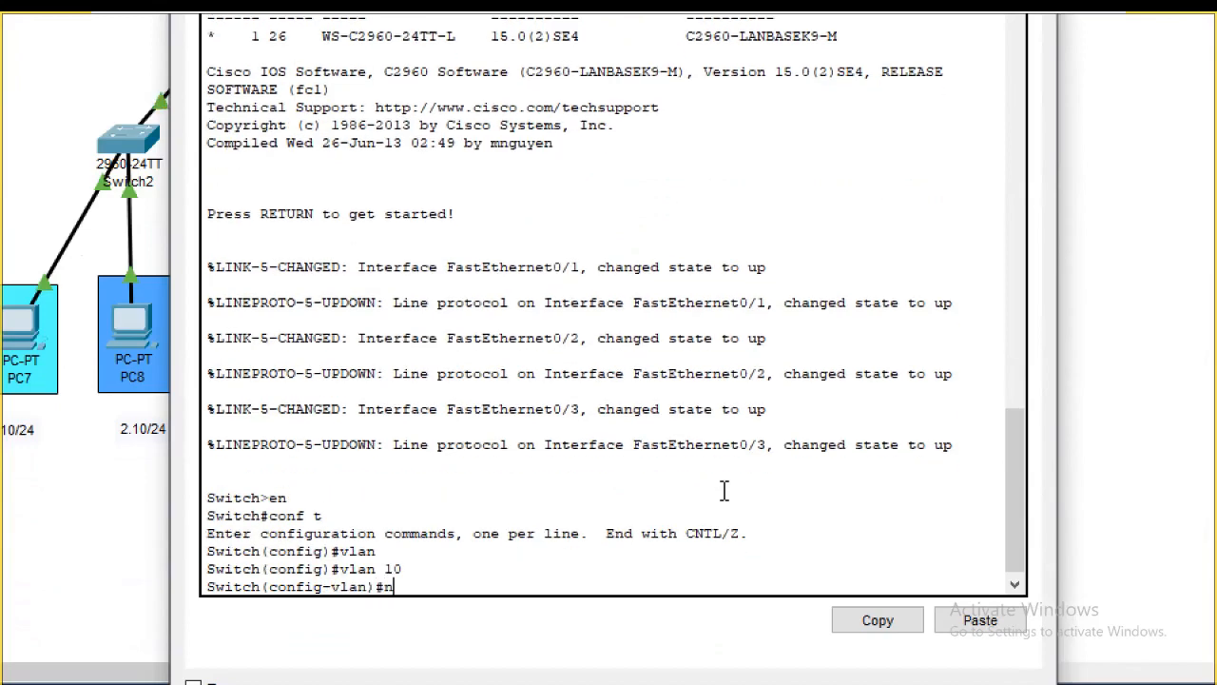
type("ame Sales")
key("Return")
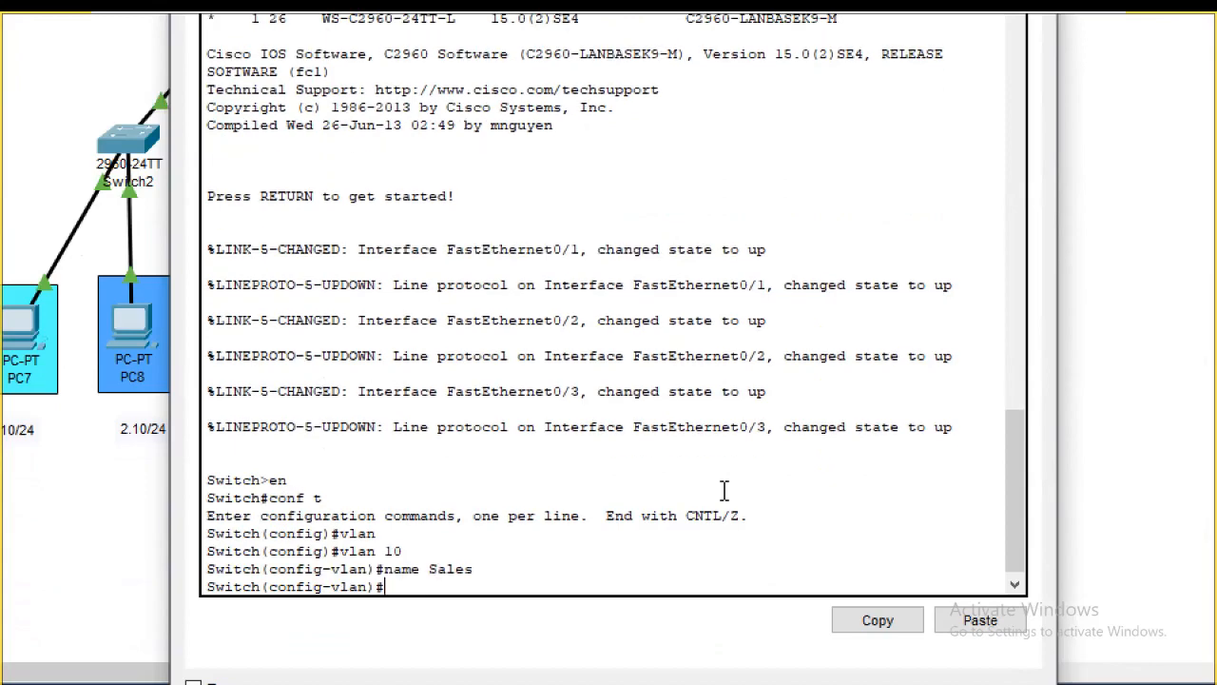
Create VLAN 20 named Marketing on Switch3 and return to global configuration mode.
type("vlan 20")
key("Return")
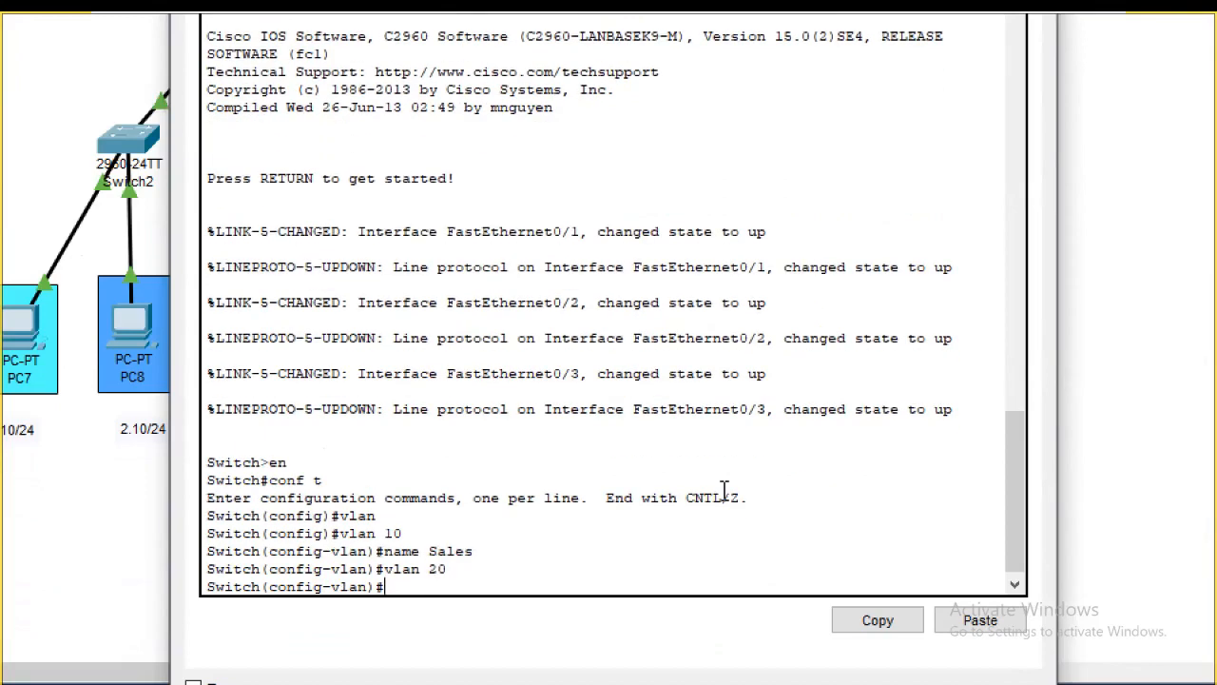
type("name Marketing")
key("Return")
type("exit")
key("Return")
Set interface fa0/1 of Switch3 to switchport mode access.
type("in")
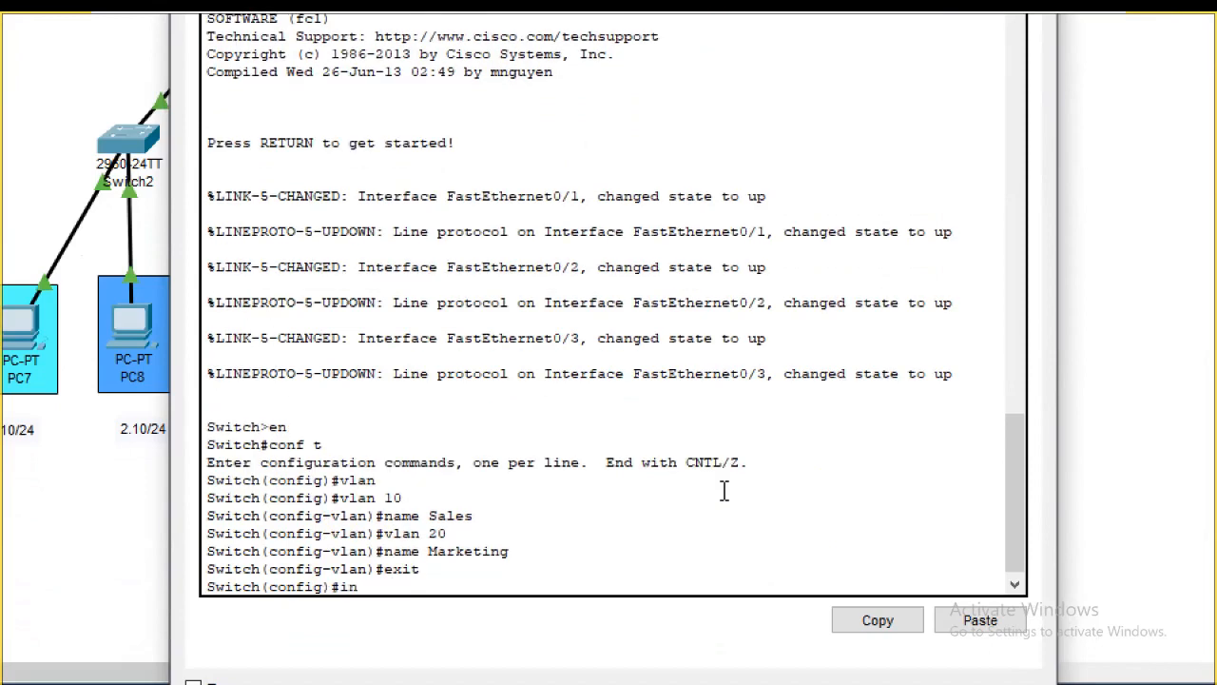
type("t fa0/1")
key("Return")
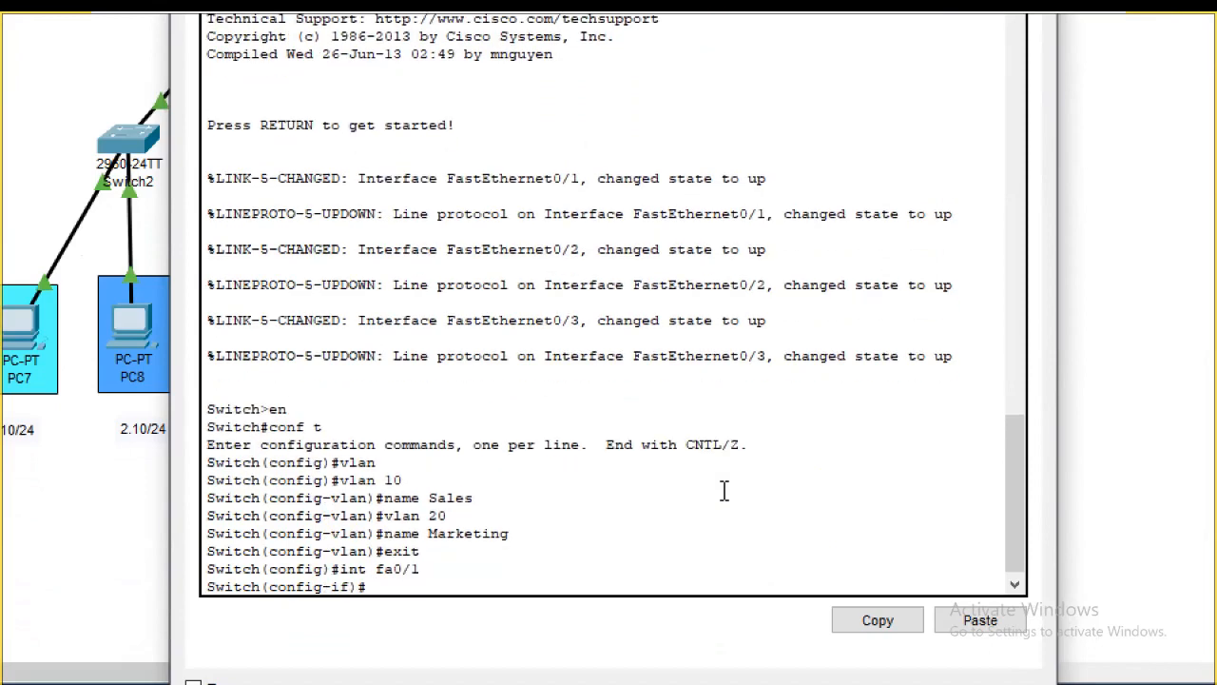
type("swi")
key("Tab")
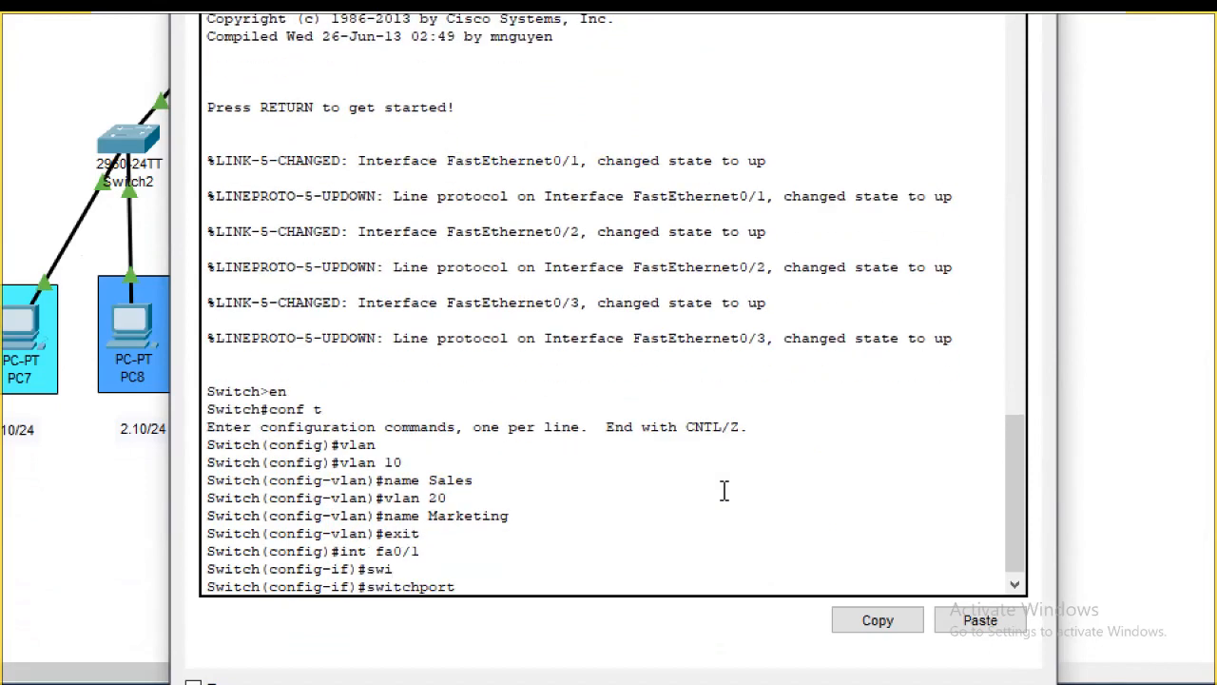
type("mode")
key("Tab")
type("acc")
key("Tab")
key("Return")
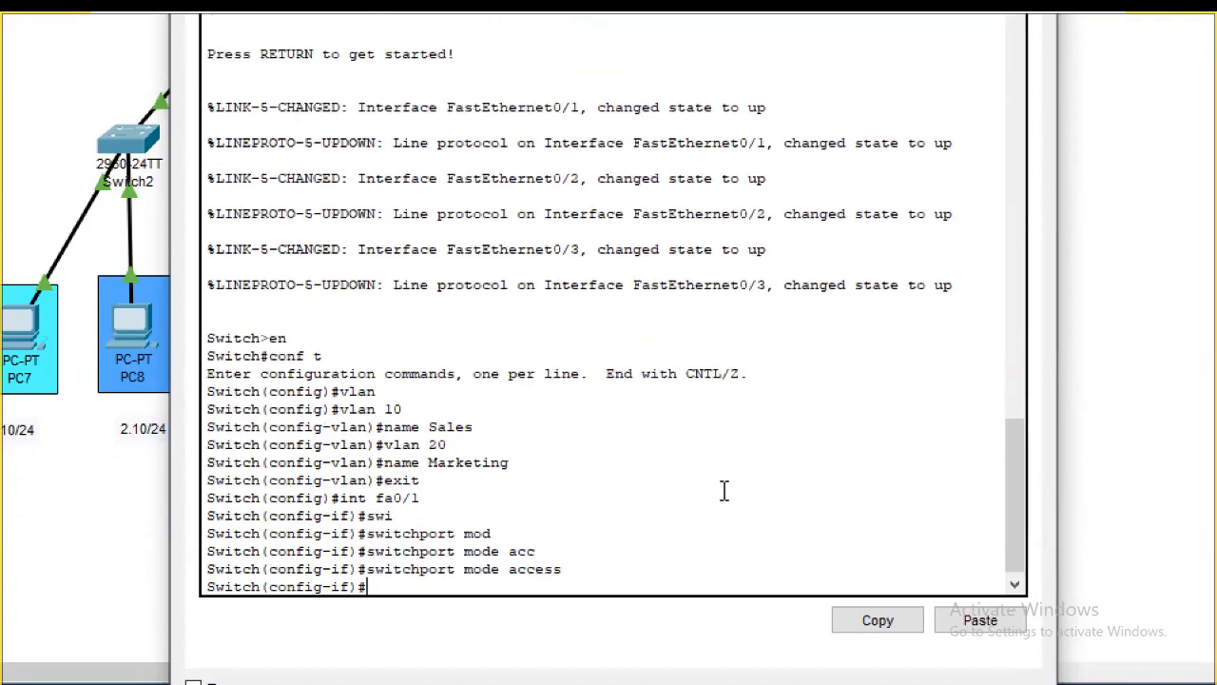
Assign interface fa0/1 of Switch3 to access VLAN 10 and exit its interface configuration.
type("swi")
key("Tab")
type("acc")
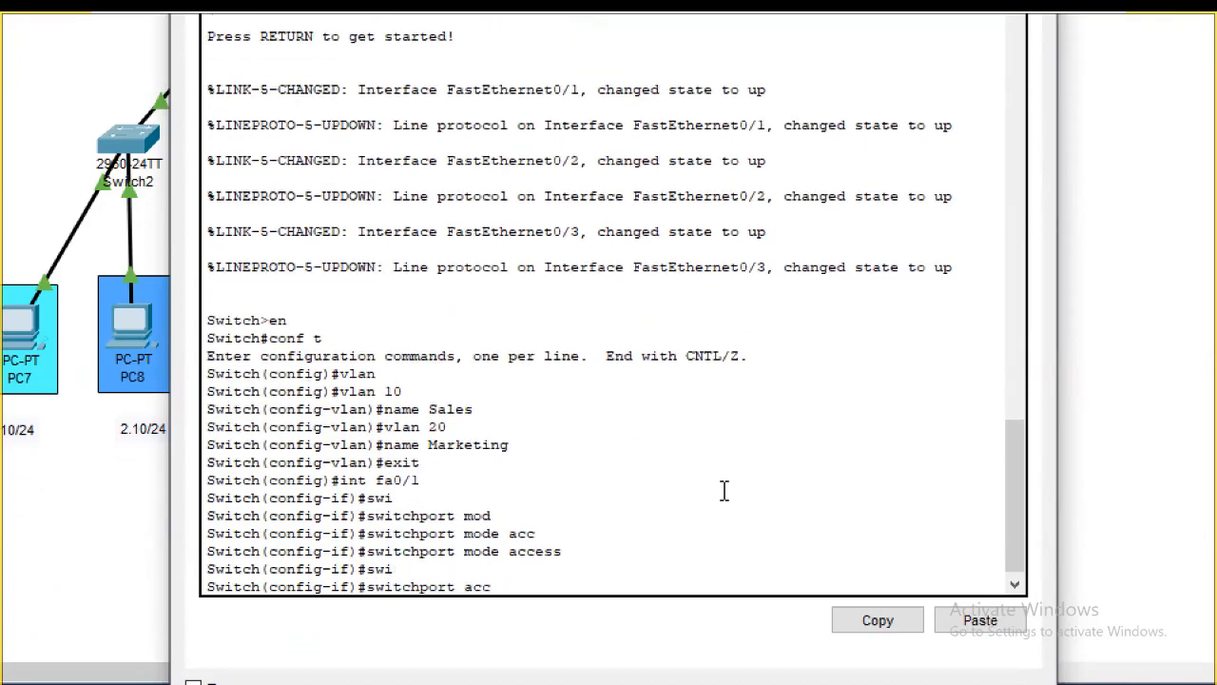
key("Tab")
type("vla")
key("Tab")
type("10")
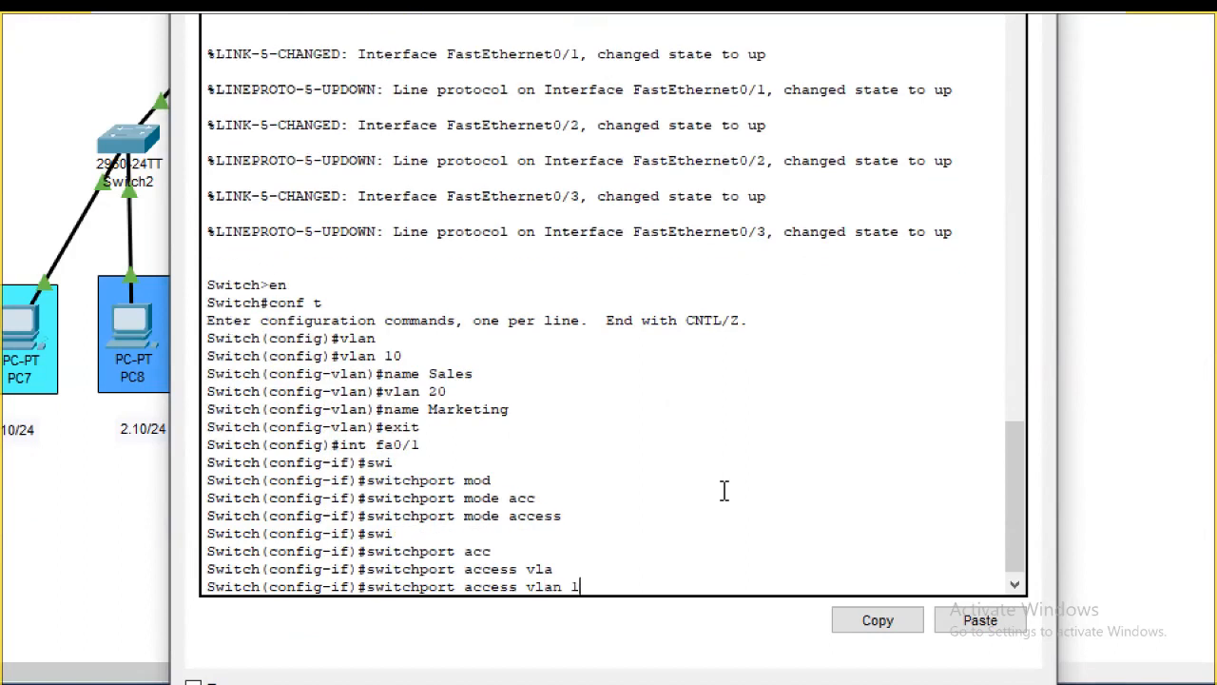
key("Return")
type("e")
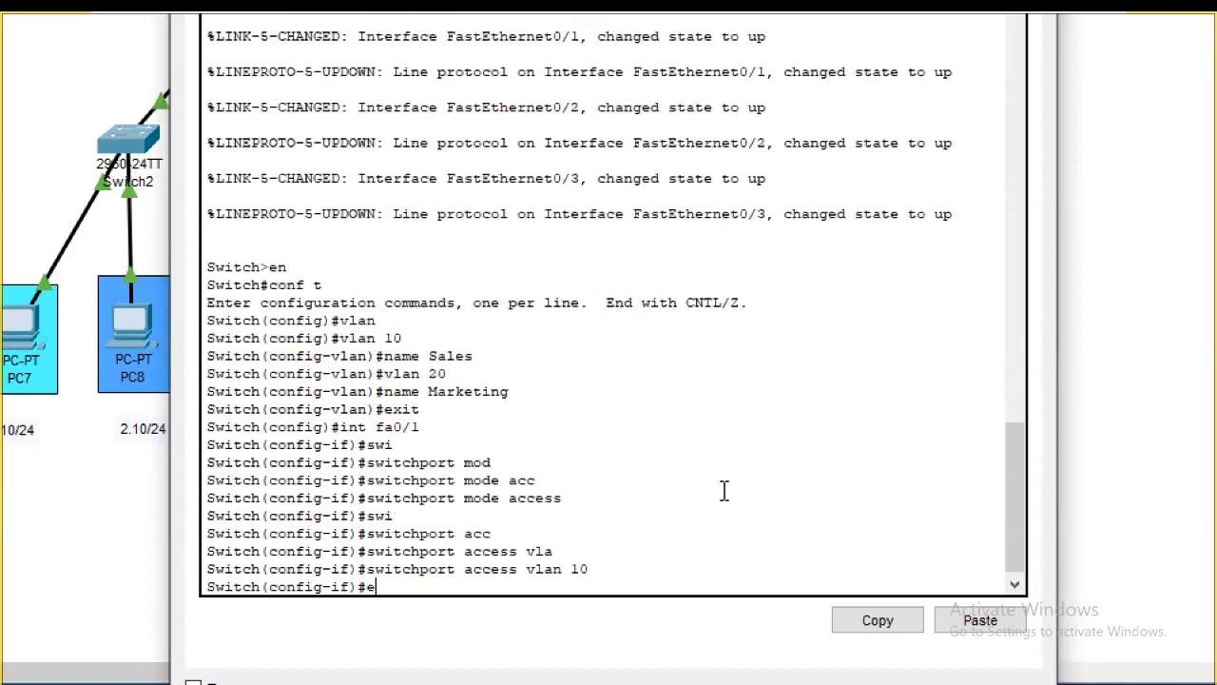
type("xit")
key("Return")
Set interface fa0/2 of Switch3 to switchport mode access.
type("int fa")
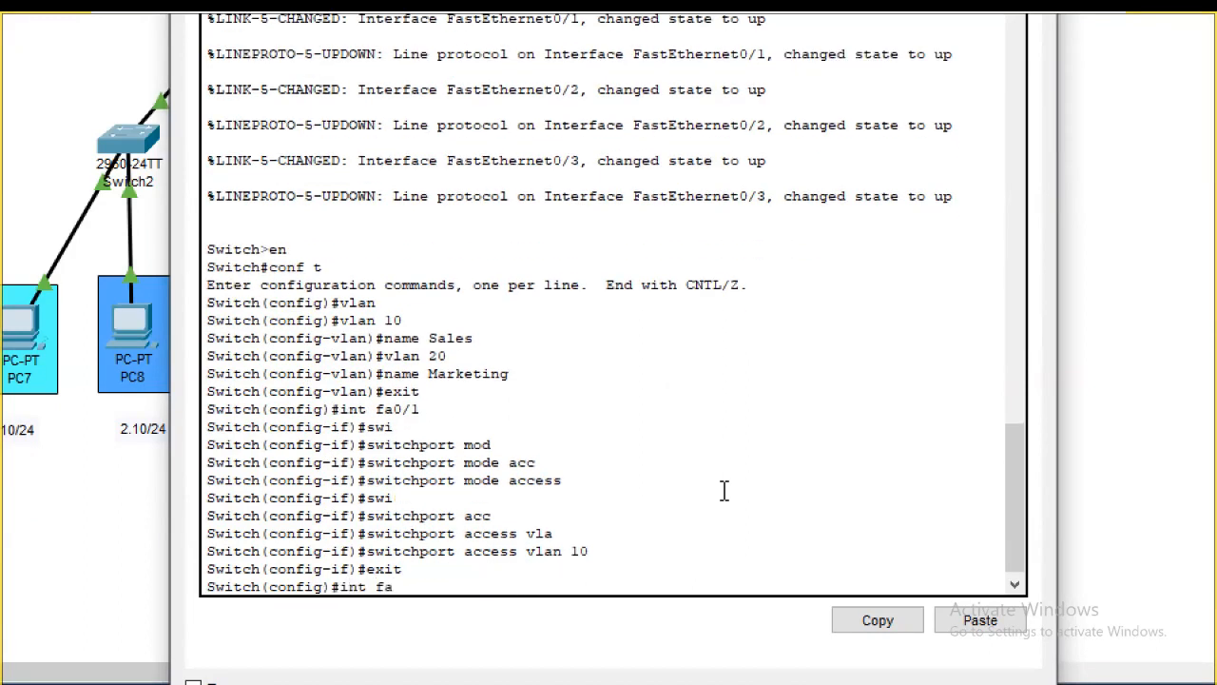
type("0/2")
key("Return")
type("swi")
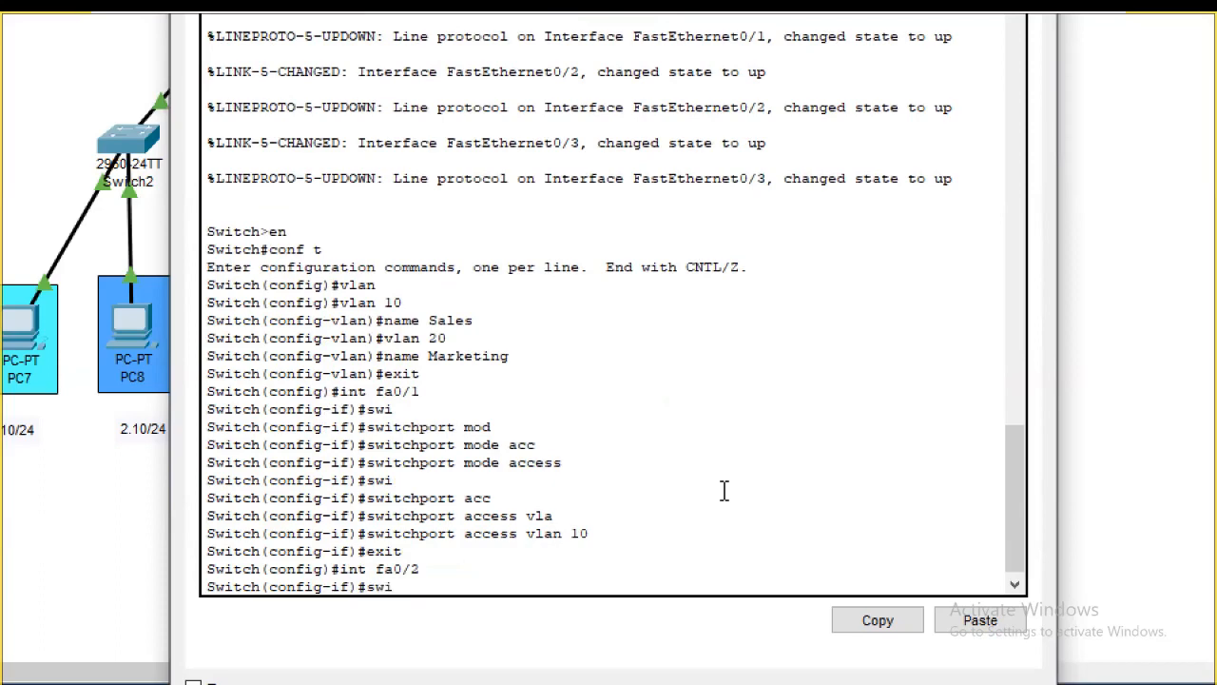
key("Tab")
type("mo")
key("Tab")
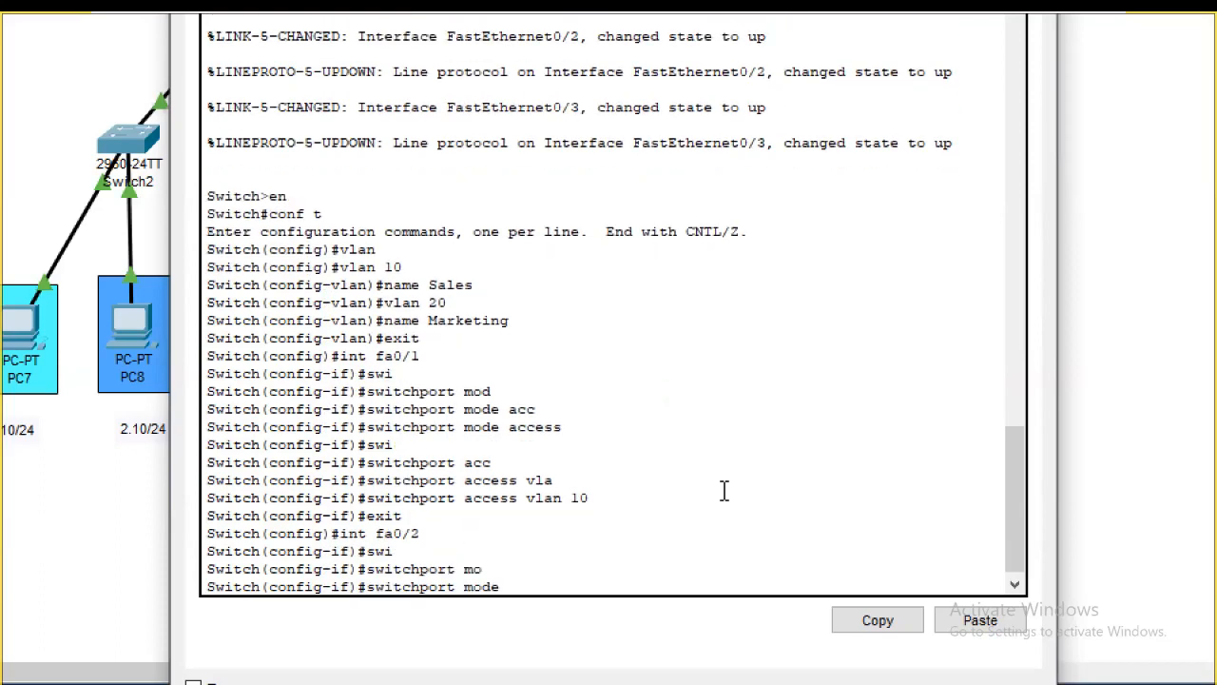
type("acc")
key("Tab")
key("Return")
Assign interface fa0/2 of Switch3 to access VLAN 20 and exit its interface configuration.
type("swi")
key("Tab")
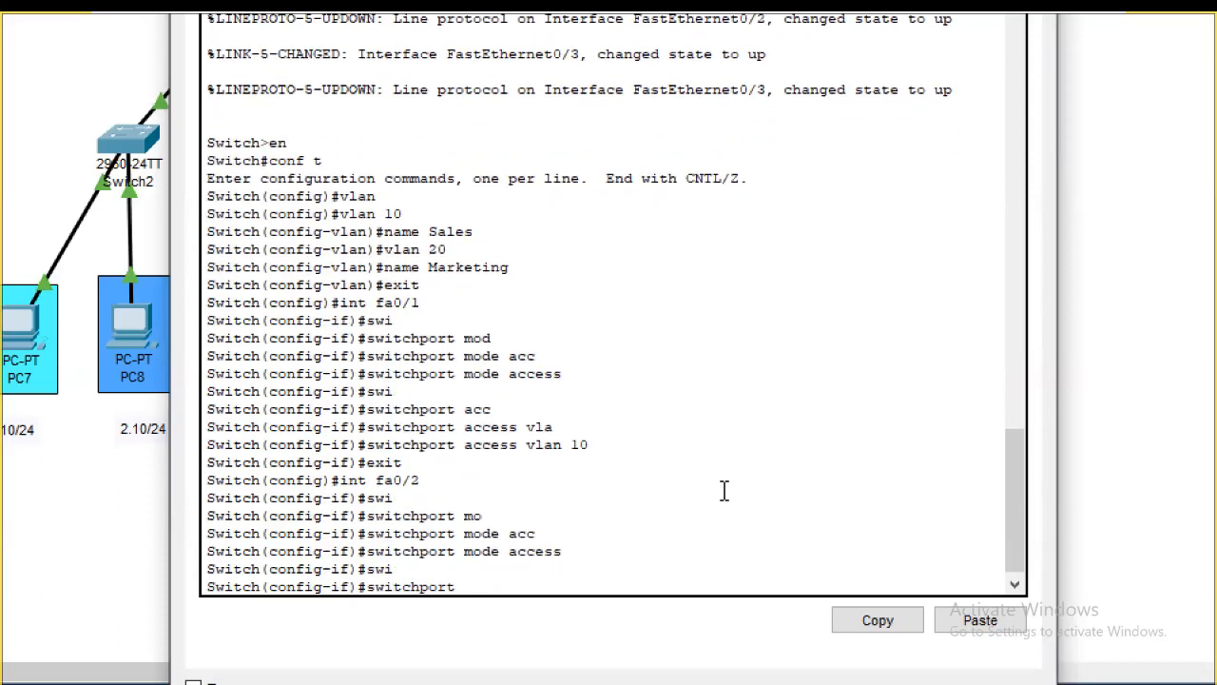
type("acc")
key("Tab")
type("vla")
key("Tab")
type("20")
key("Return")
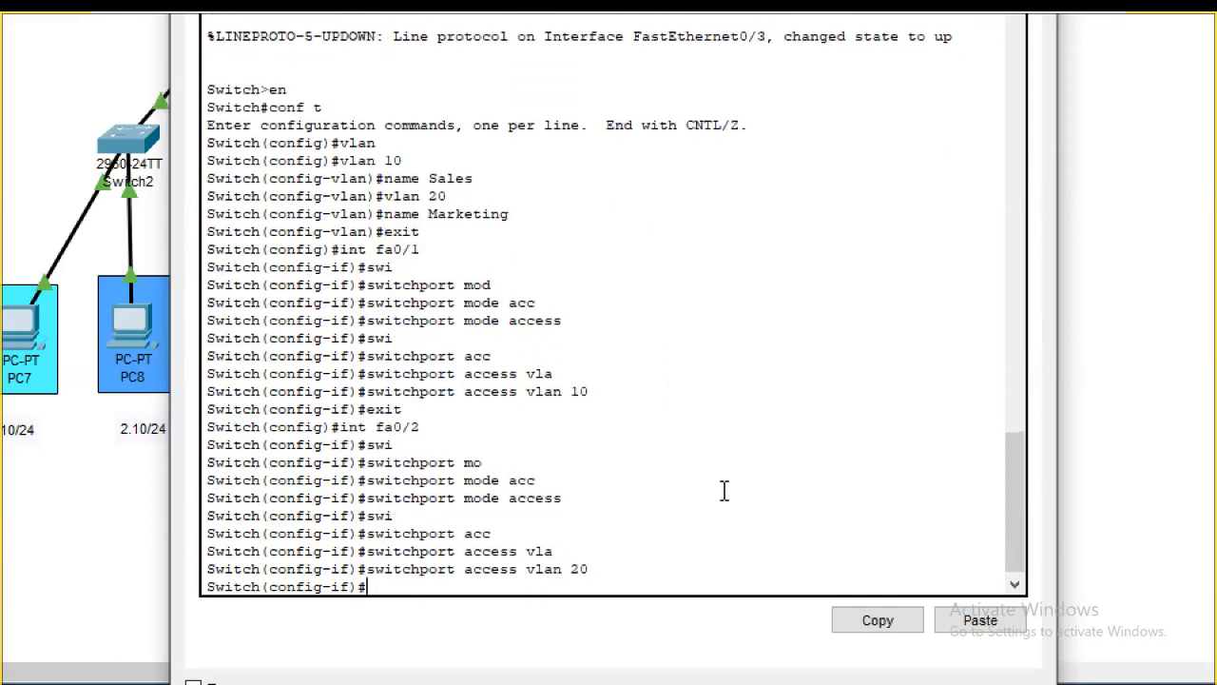
type("exit")
key("Return")
Set interface fa0/3 of Switch3 to switchport mode trunk.
type("in")
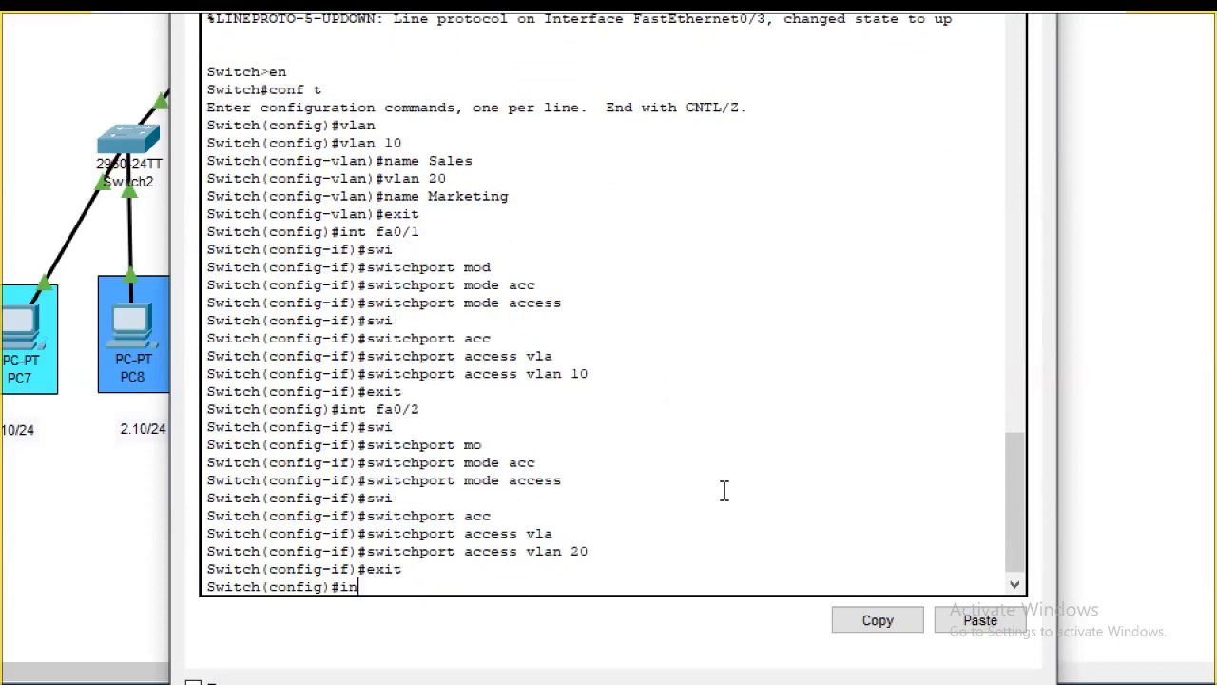
type("t fa0/")
type("3")
key("Return")
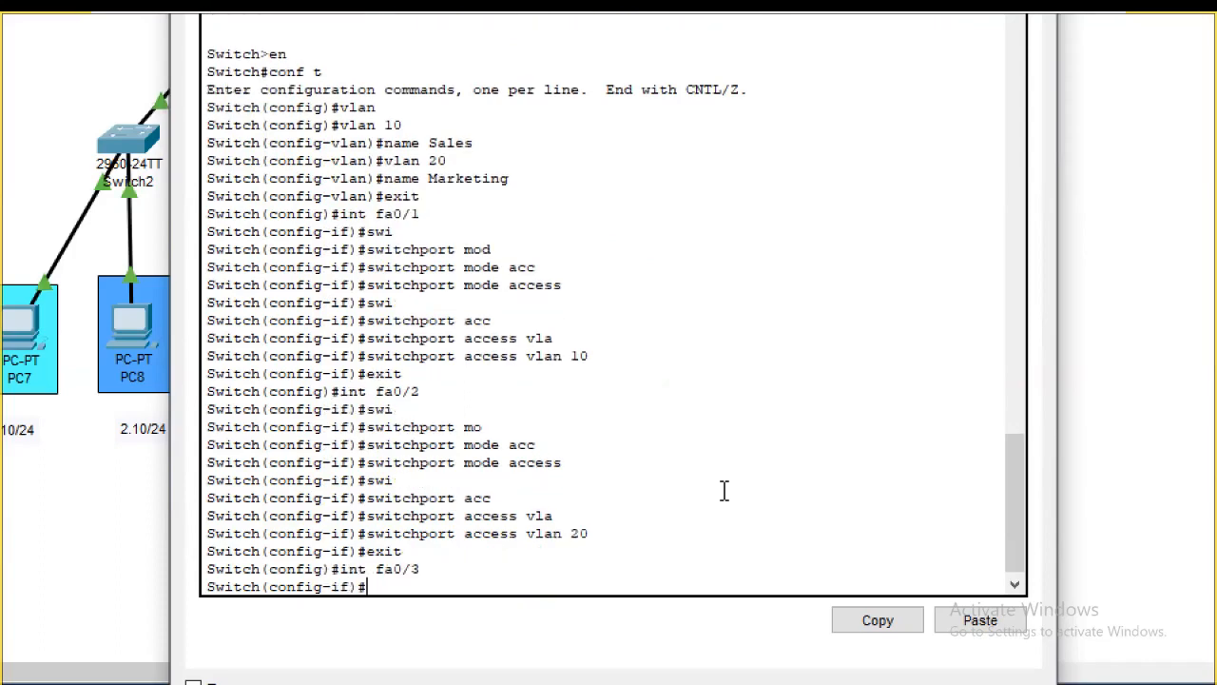
type("swi")
key("Tab")
type("mo")
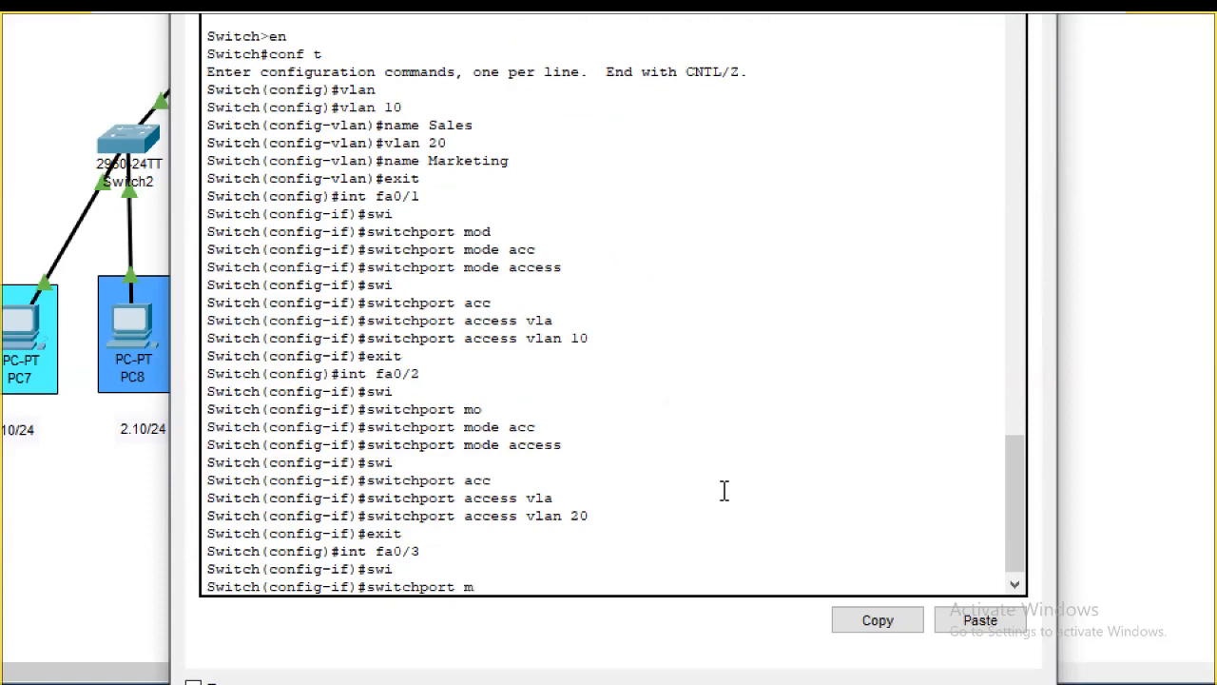
key("Tab")
type("tr")
key("Tab")
key("Return")
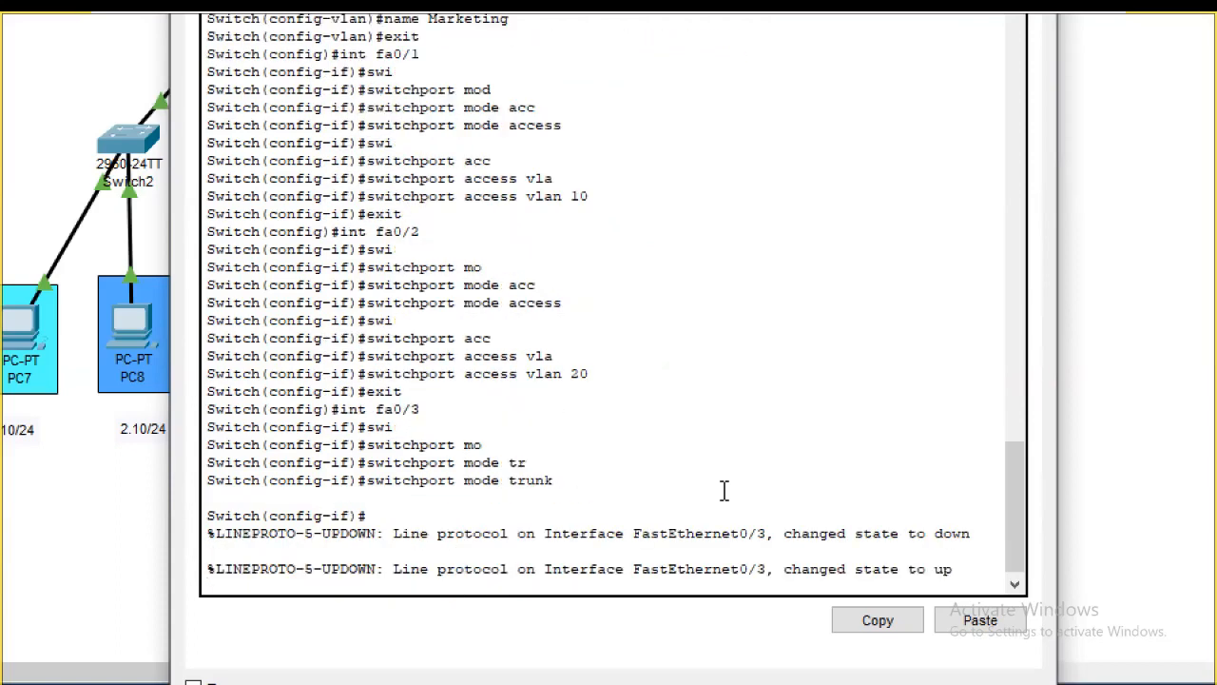
Leave configuration mode on Switch3, display its brief VLAN table and close the device window.
key("Return")
type("exit")
key("Return")
type("exit")
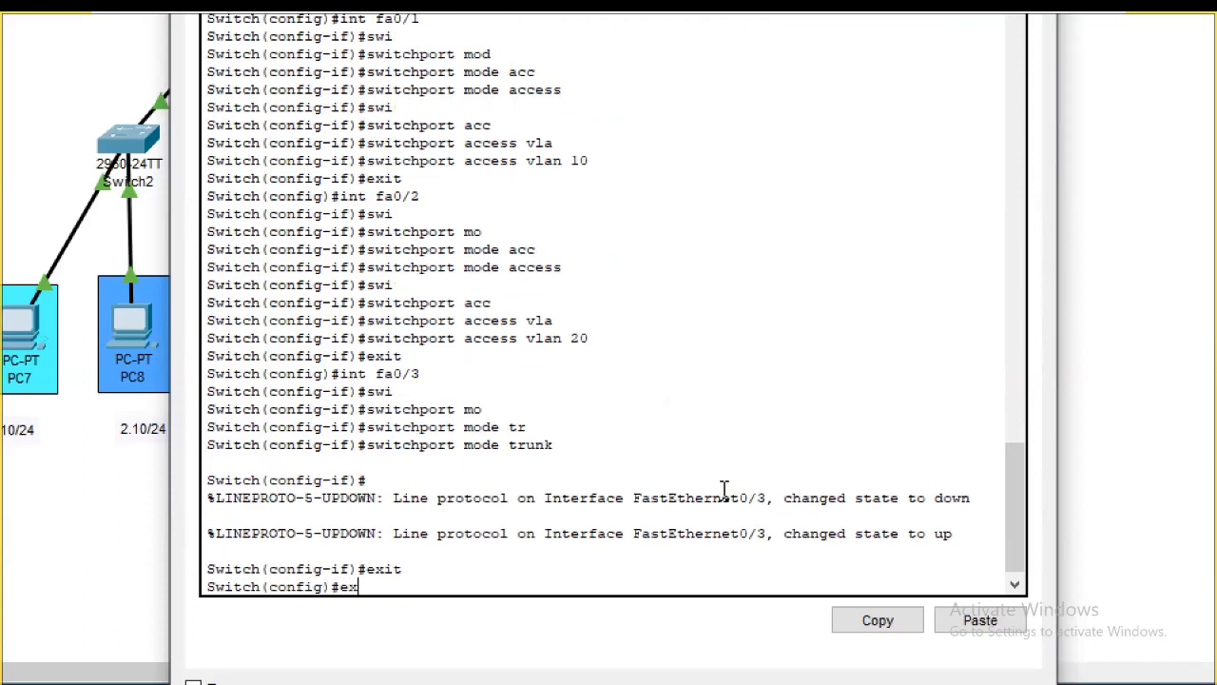
key("Return")
key("Return")
type("sh vl b")
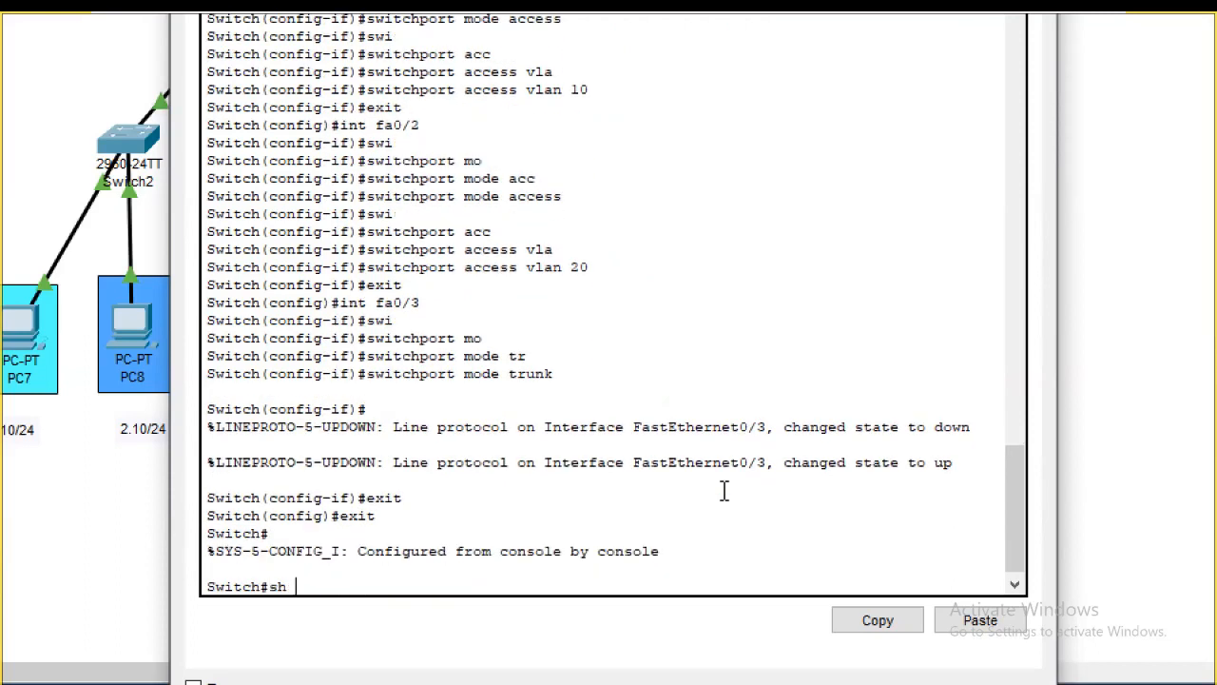
type("r")
key("Return")
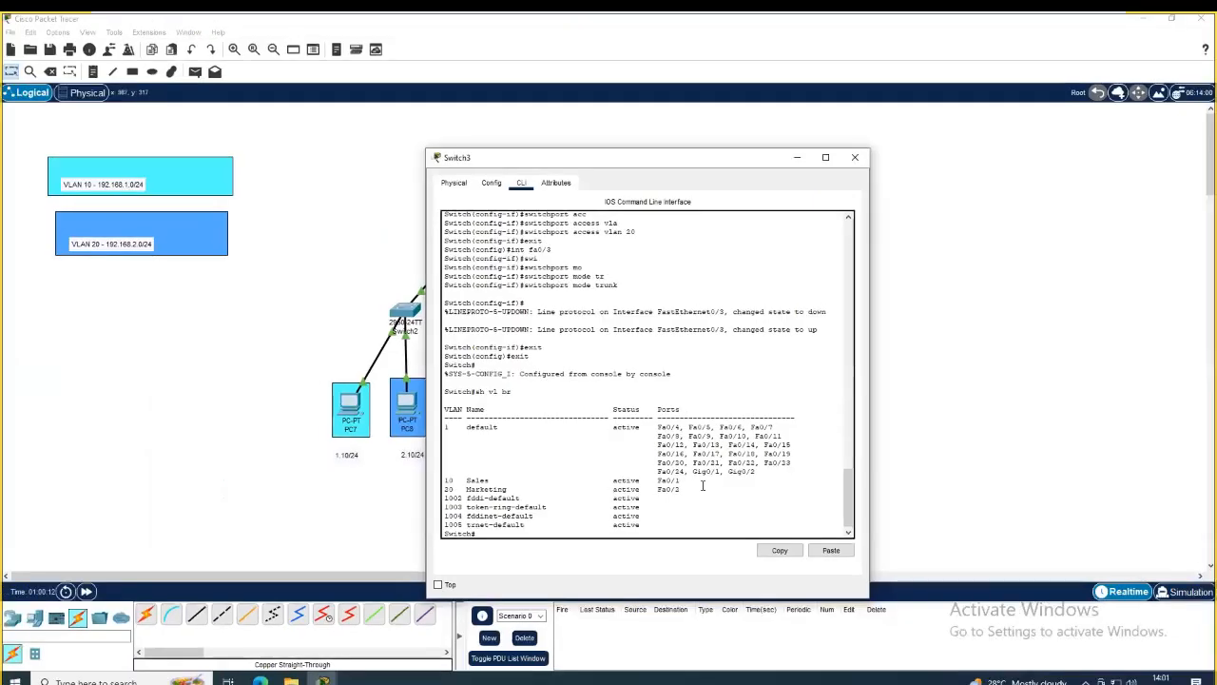
left_click(854, 157)
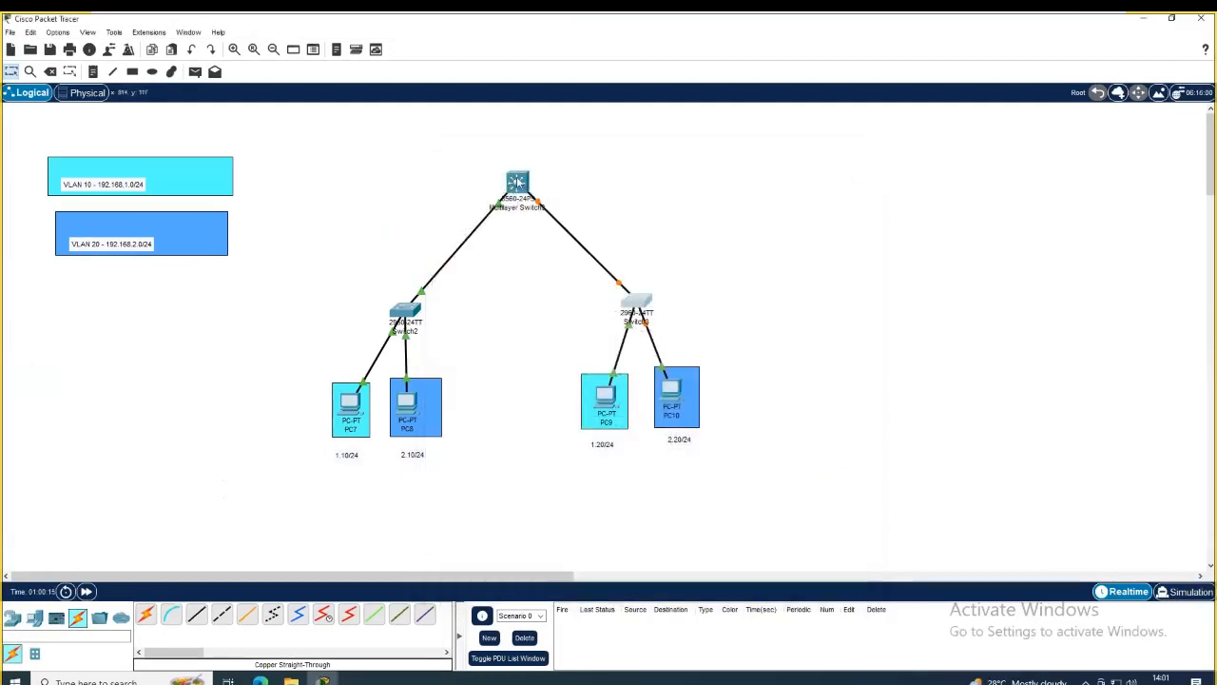
Open the multilayer switch's command line and answer no to the initial configuration dialog.
left_click(517, 181)
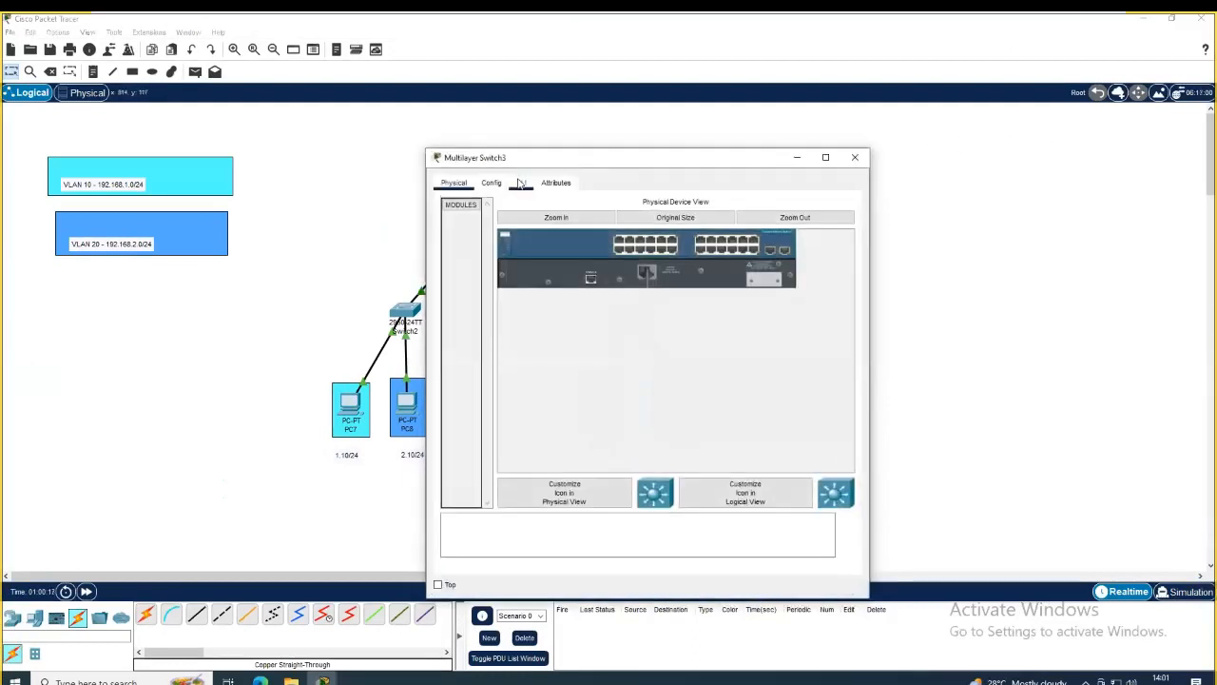
left_click(521, 182)
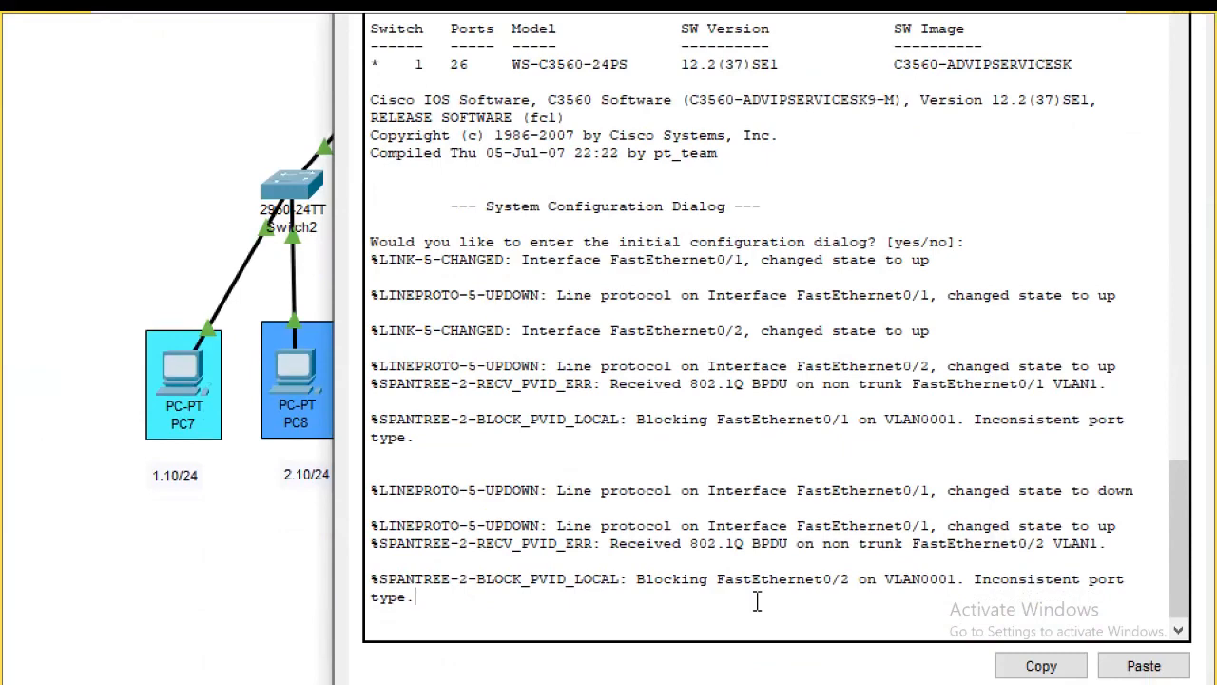
key("Return")
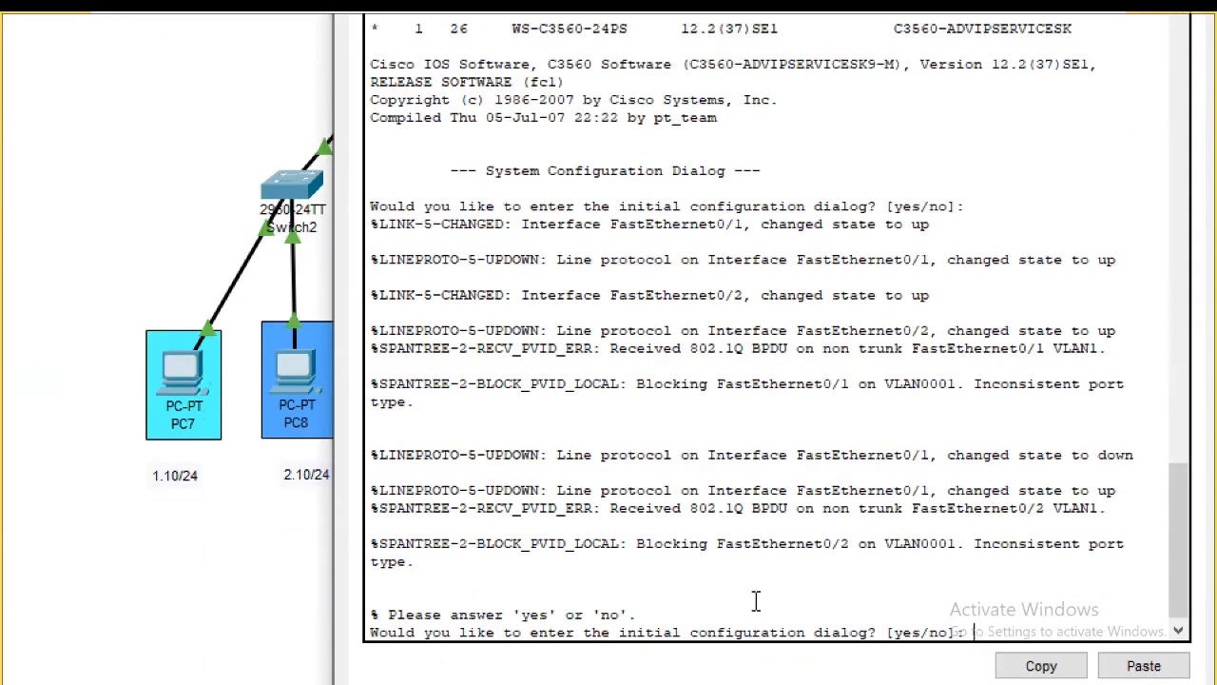
type("no")
key("Return")
key("Return")
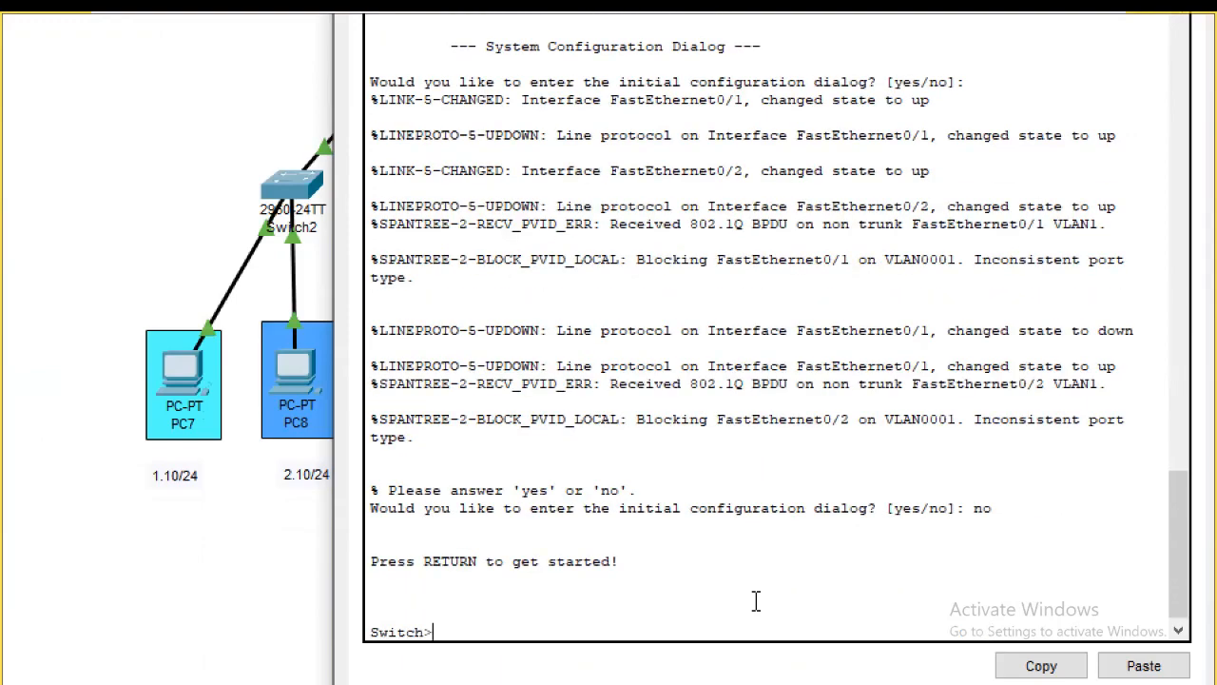
Enter global configuration mode on the multilayer switch and enable IP routing.
type("en")
key("Return")
type("conf t")
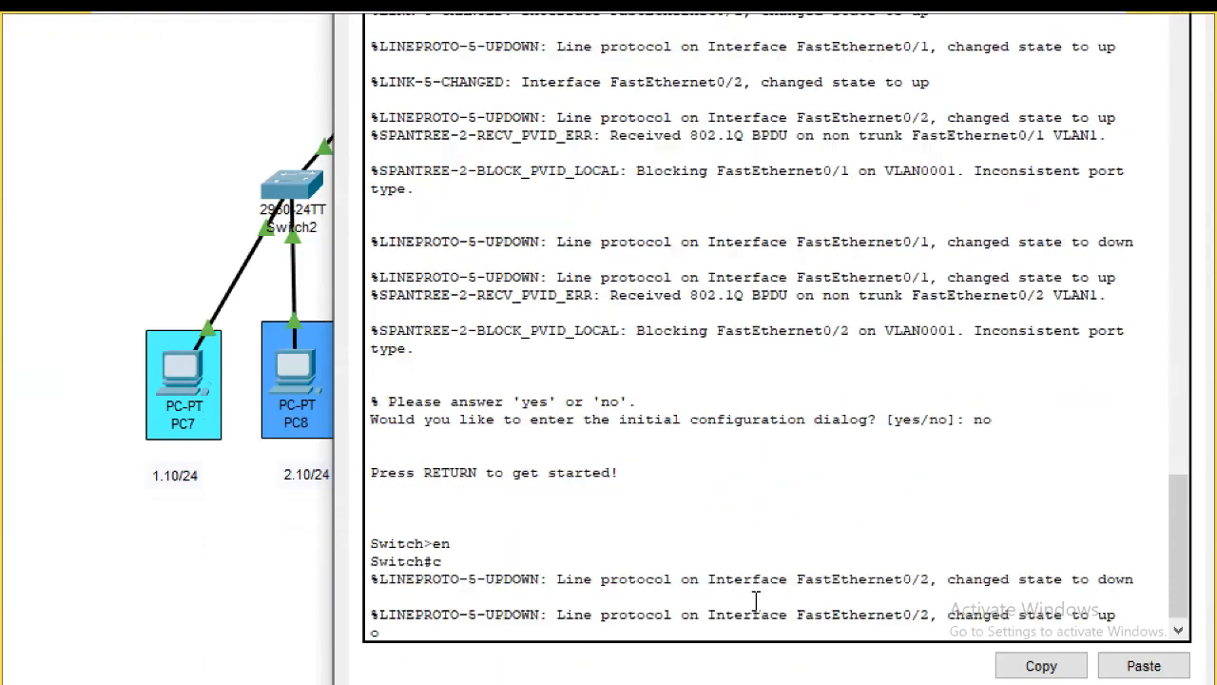
key("Return")
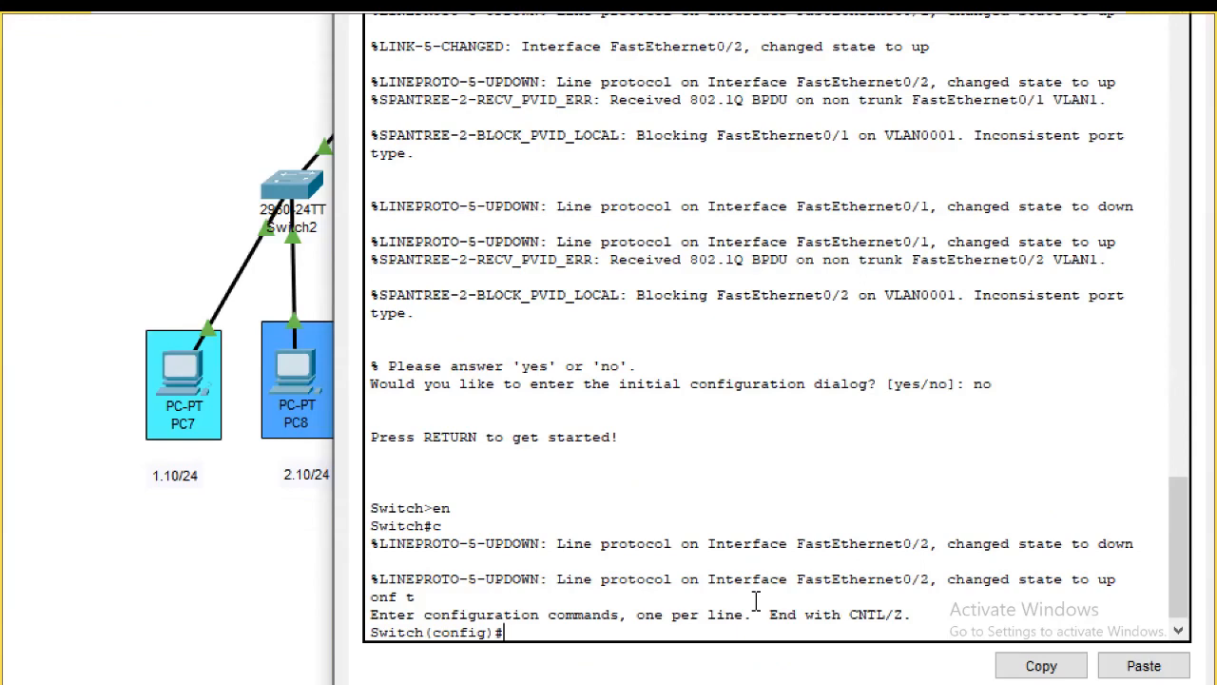
type("ip routin")
key("Tab")
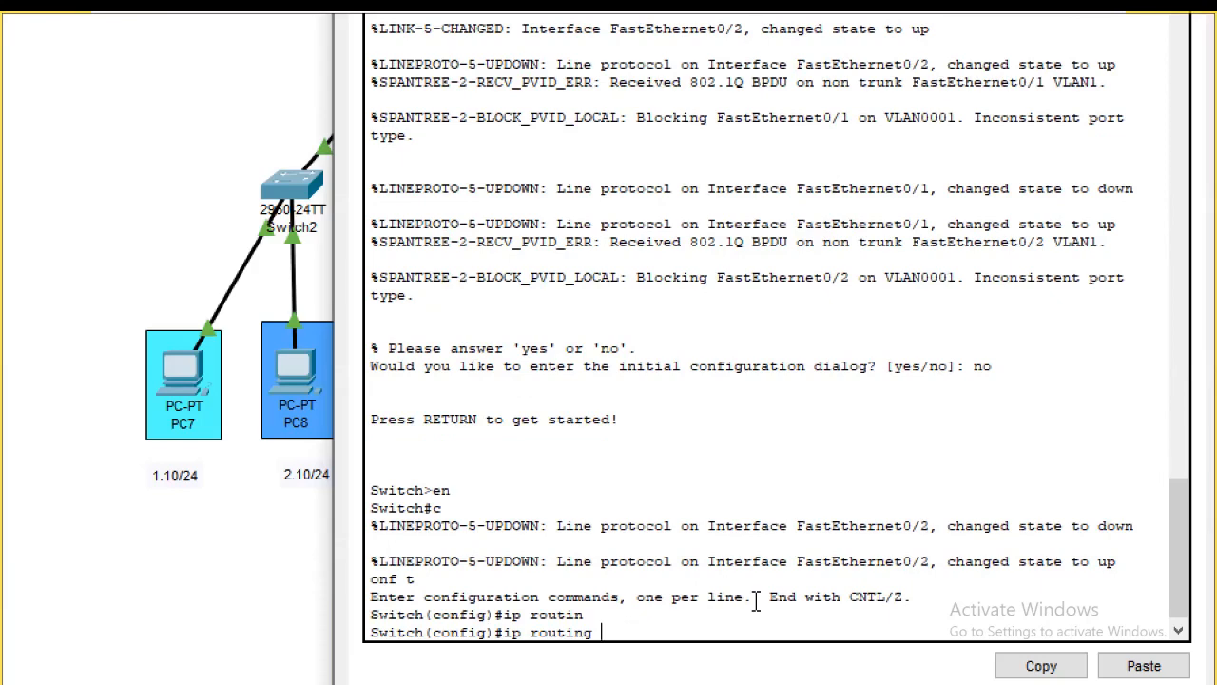
key("Return")
key("Return")
key("Return")
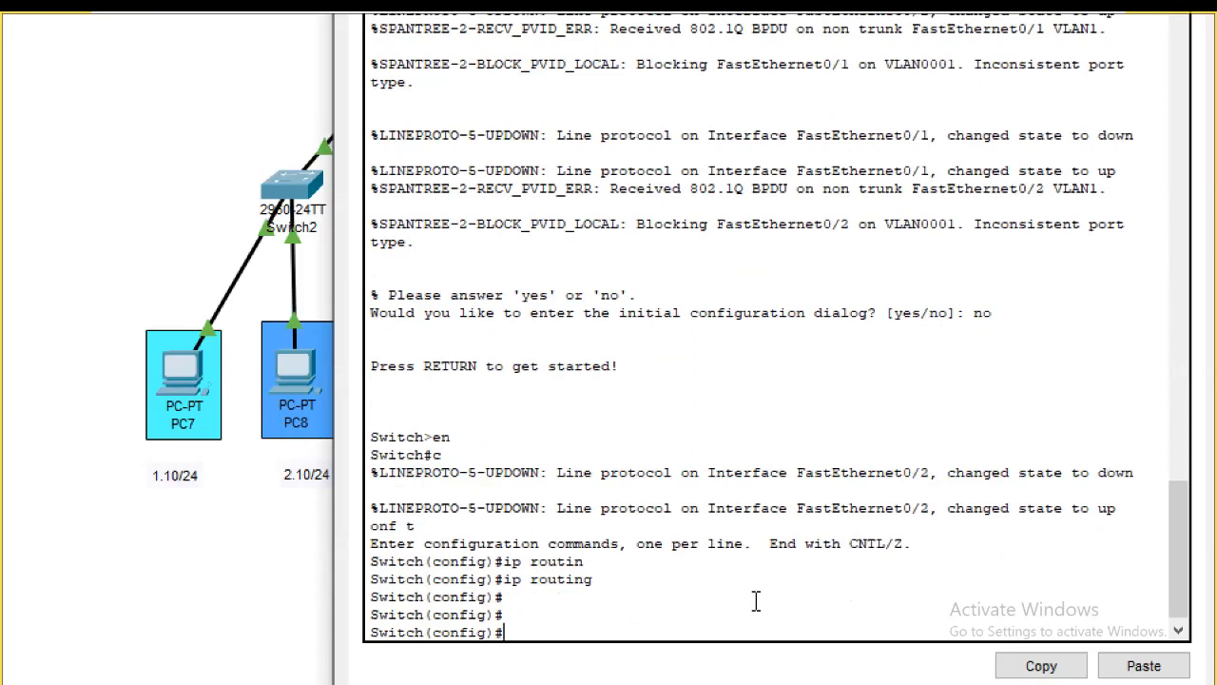
Create VLAN 10 named Sales on the multilayer switch.
type("vla")
key("Tab")
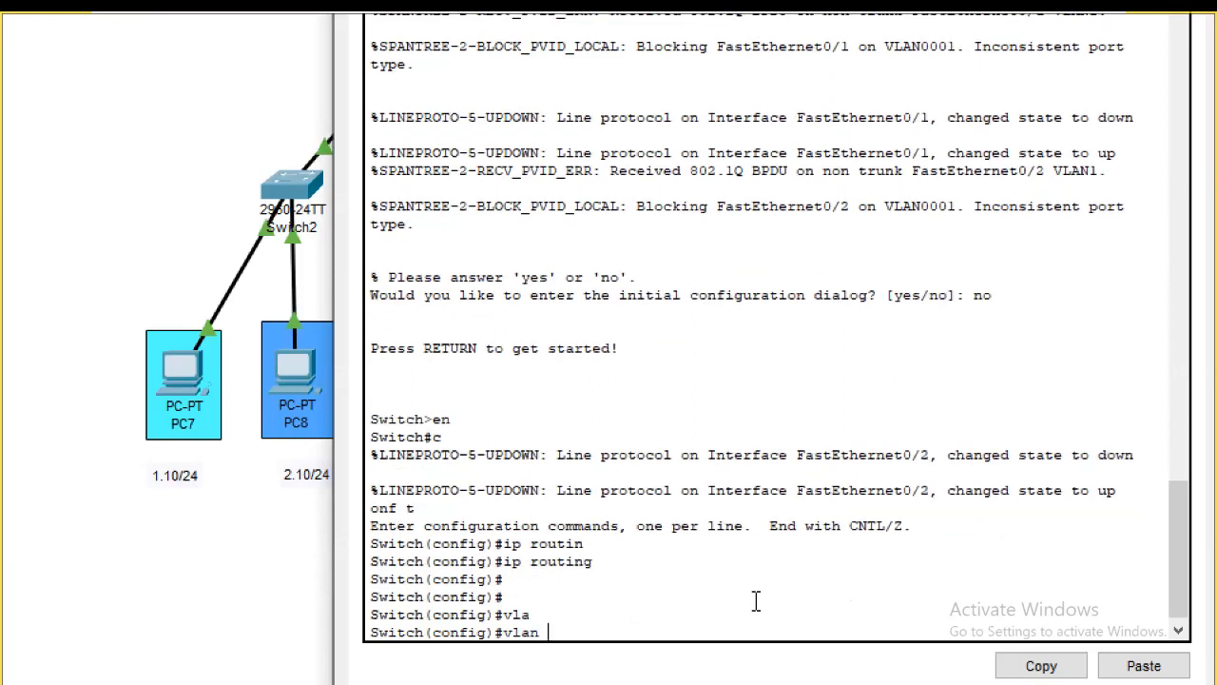
type("10")
key("Return")
type("name Sales")
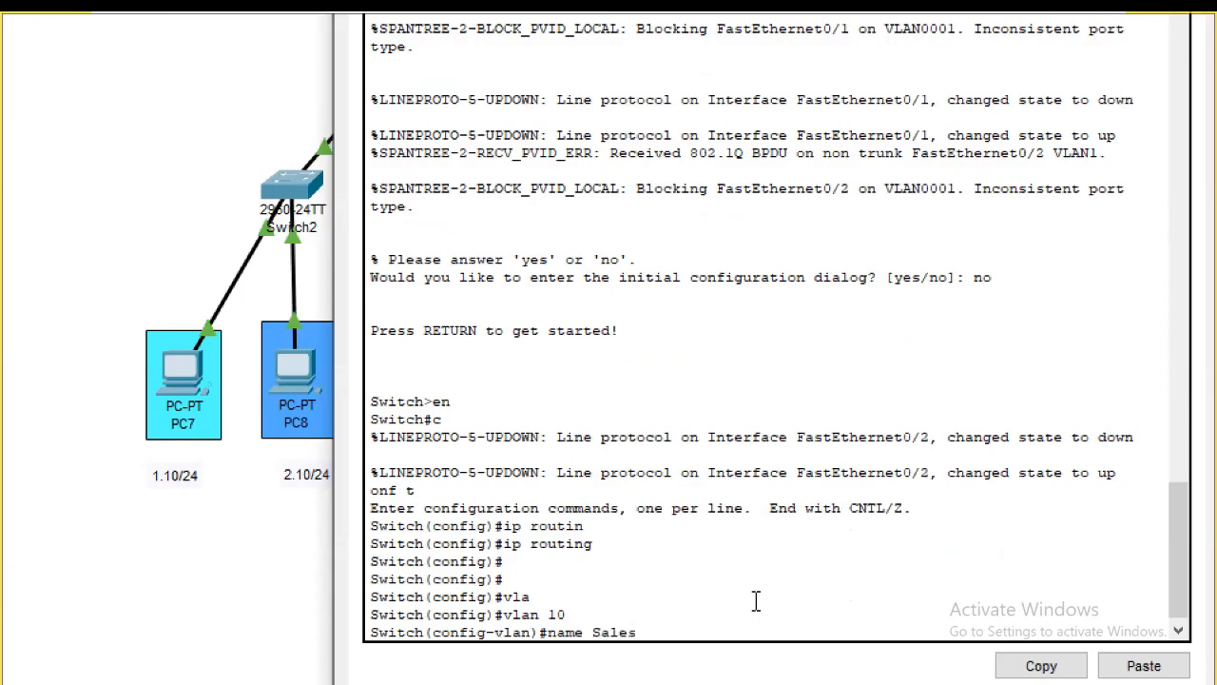
key("Return")
type("vlan)#vla")
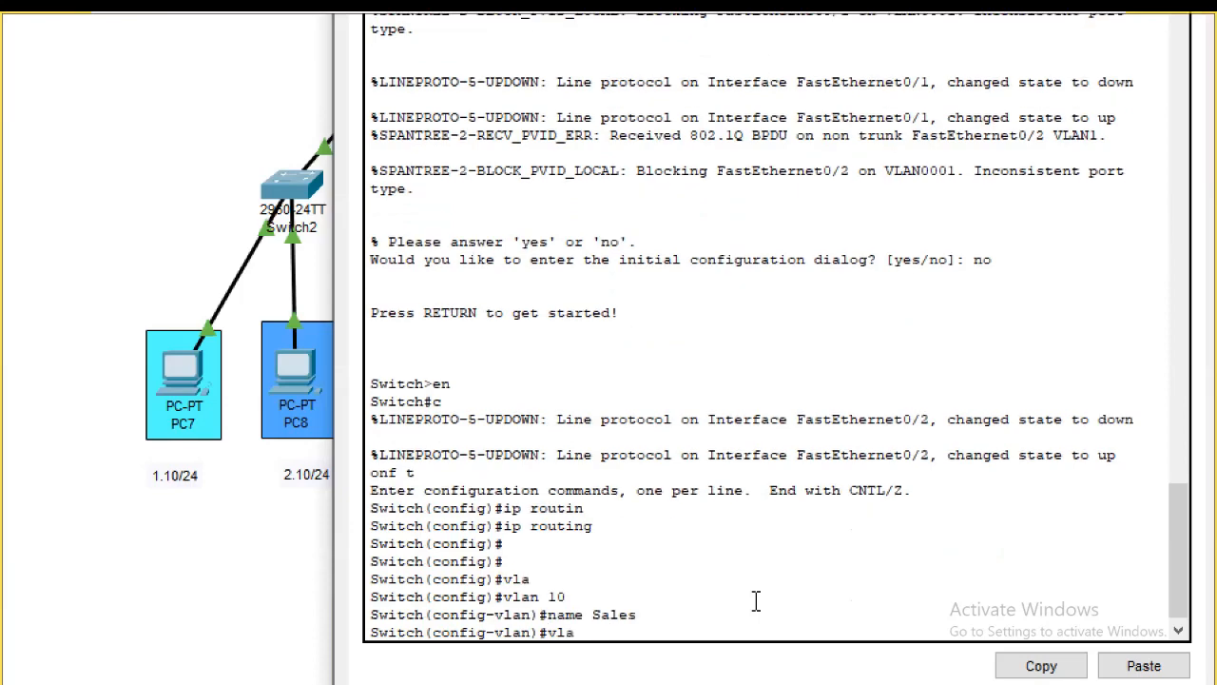
key("Tab")
type("20")
key("Return")
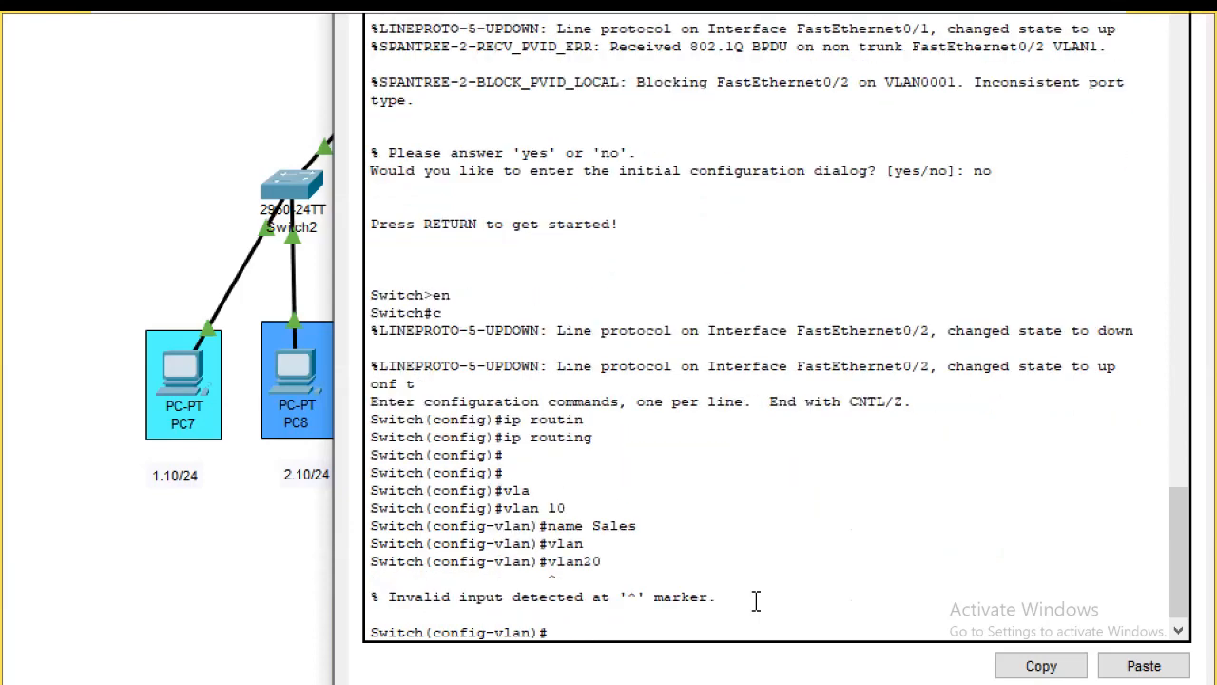
Create VLAN 20 named Marketing on the multilayer switch.
type("vl")
key("Tab")
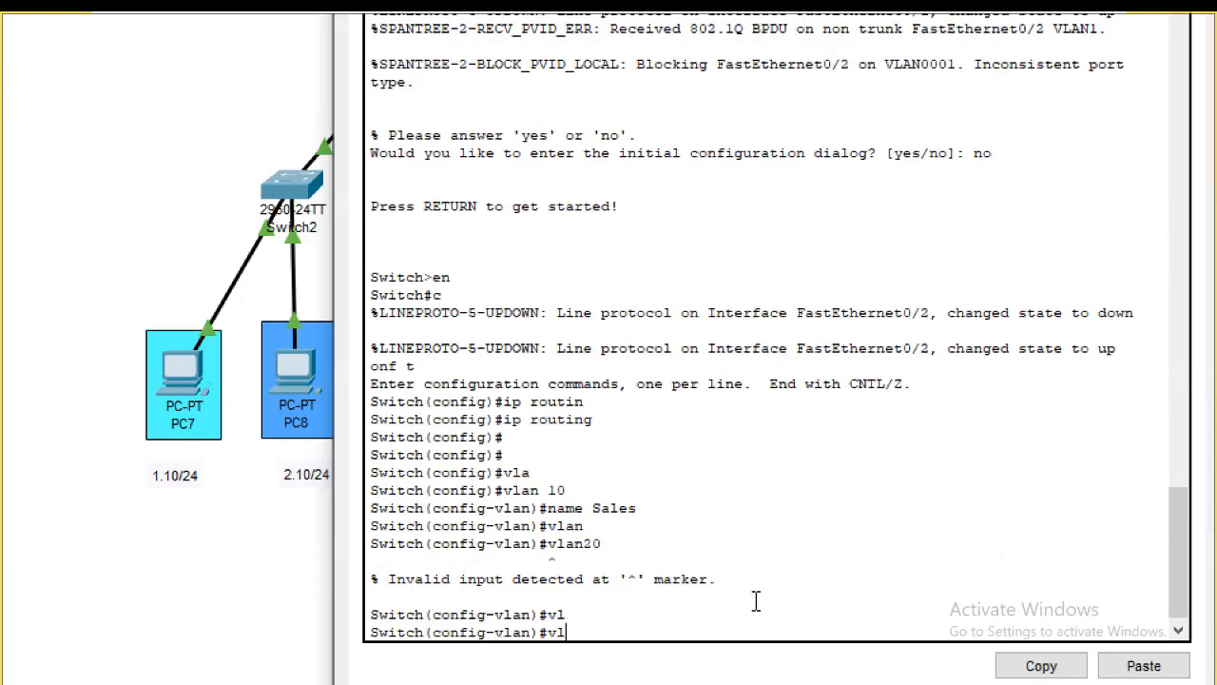
type("an 20")
key("Return")
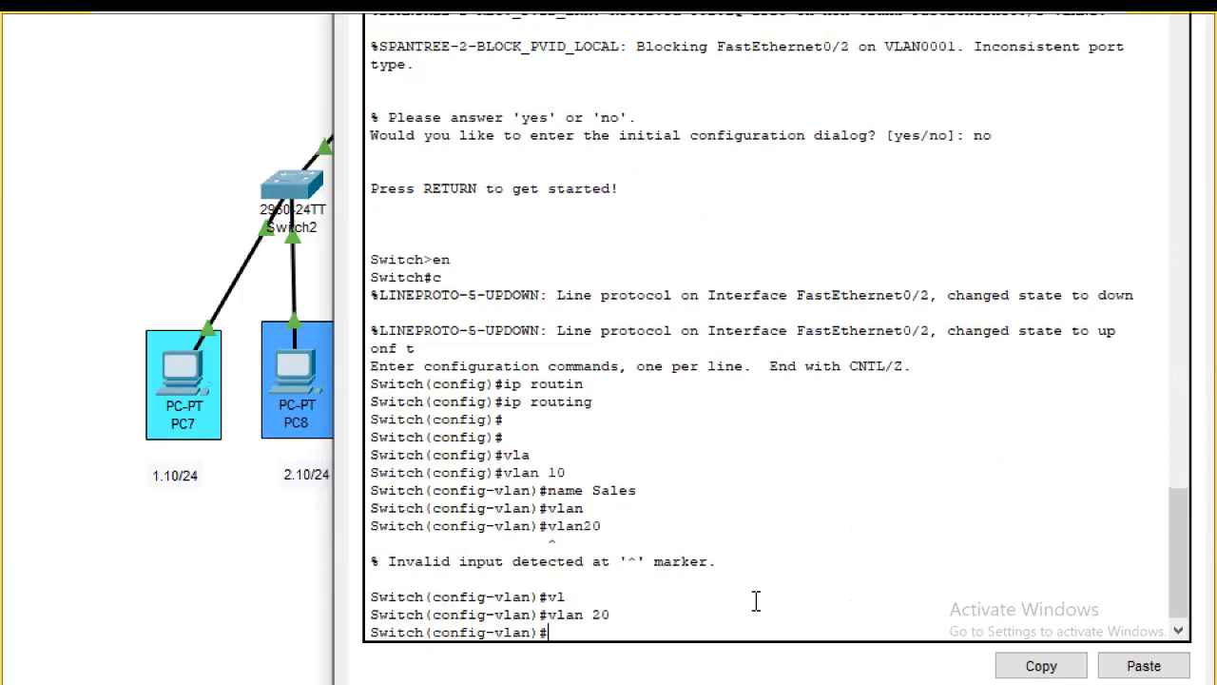
type("name")
key("Tab")
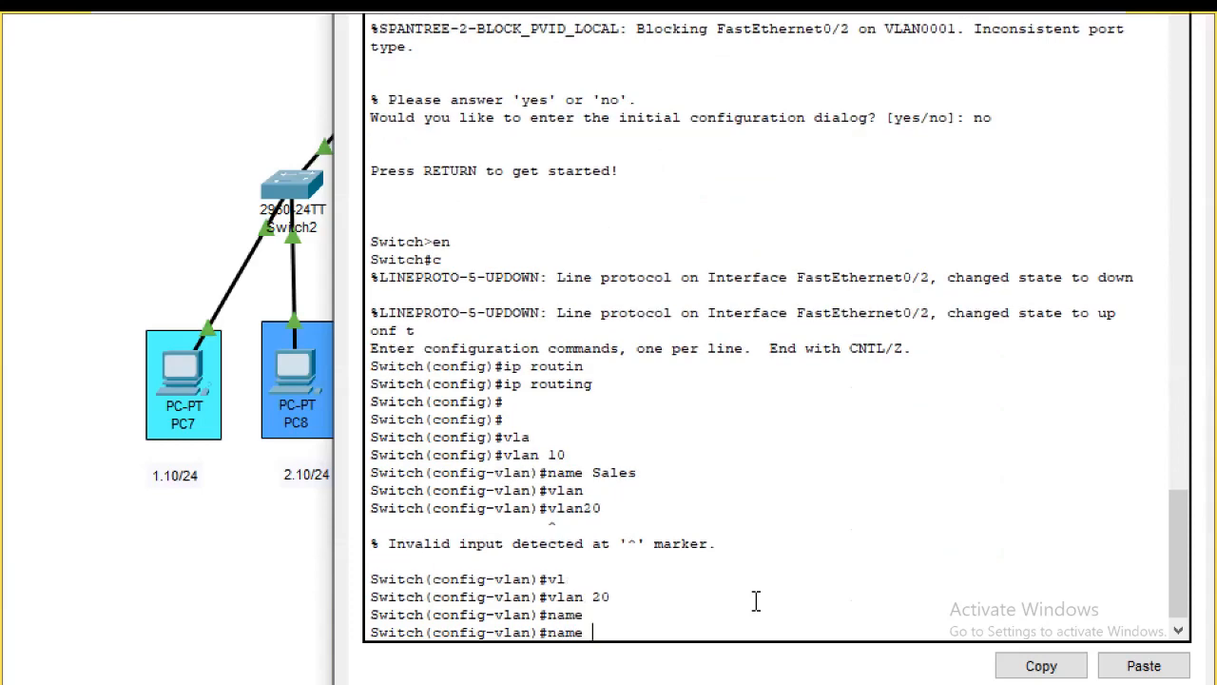
type("Marketing")
key("Return")
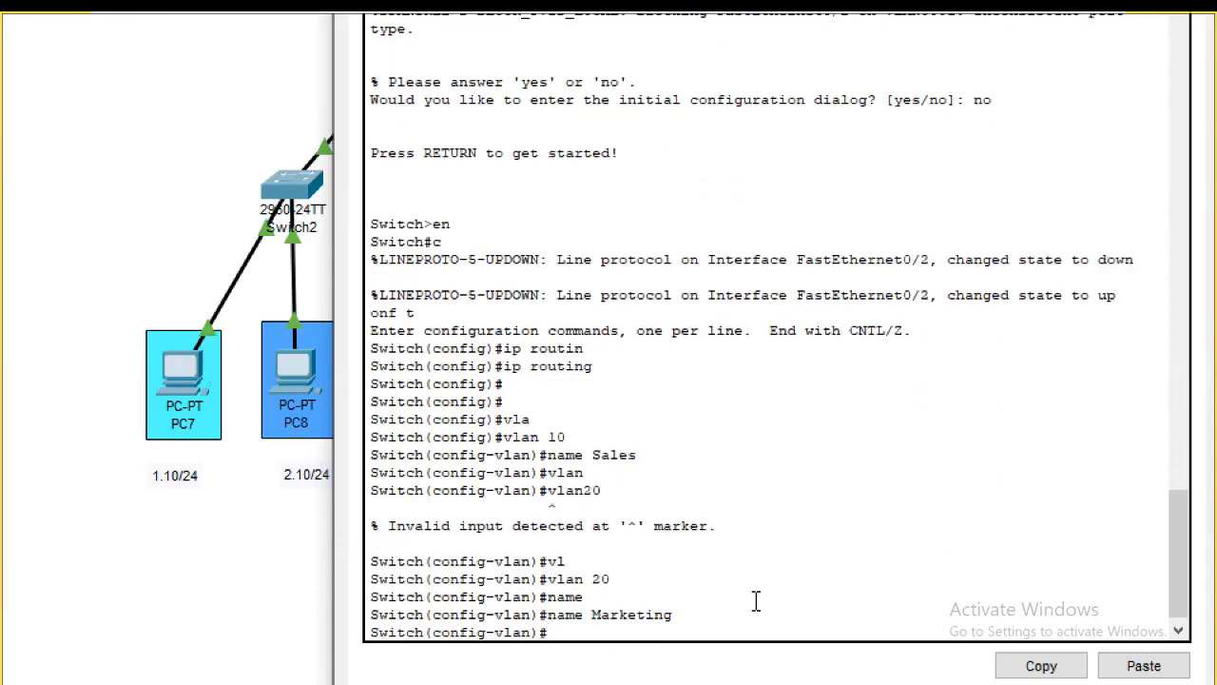
Leave configuration mode on the multilayer switch and display its brief VLAN table.
type("exit")
key("Return")
type("exit")
key("Return")
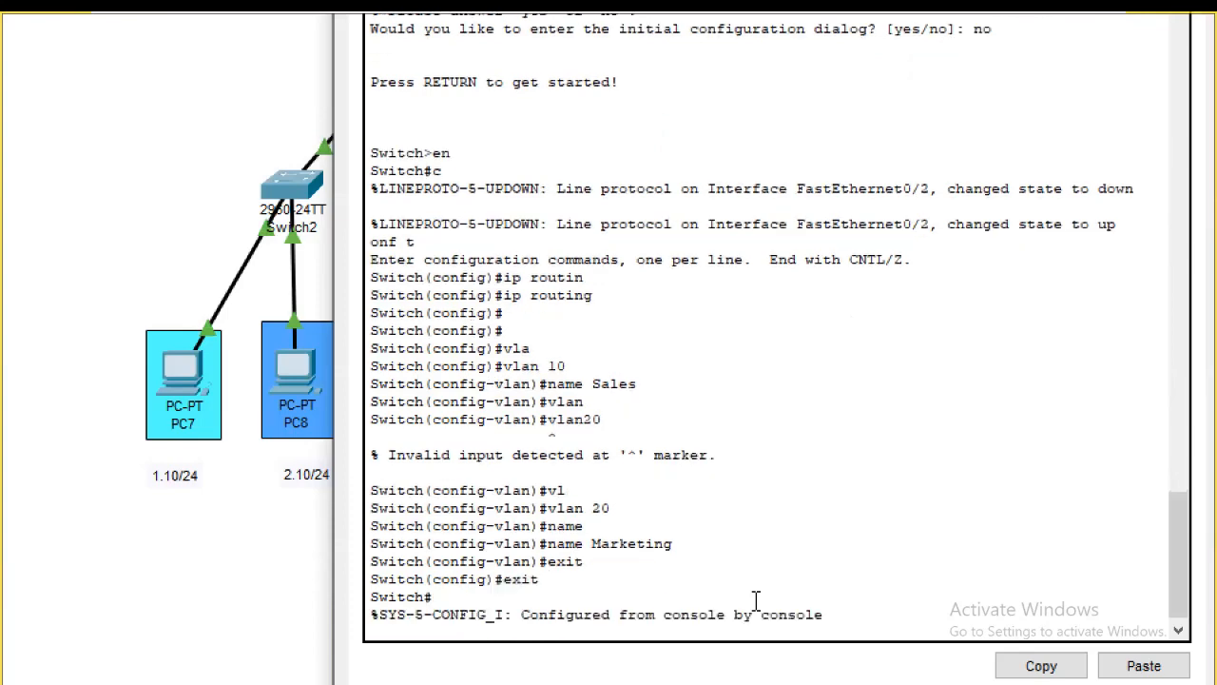
key("Return")
type("sh vl")
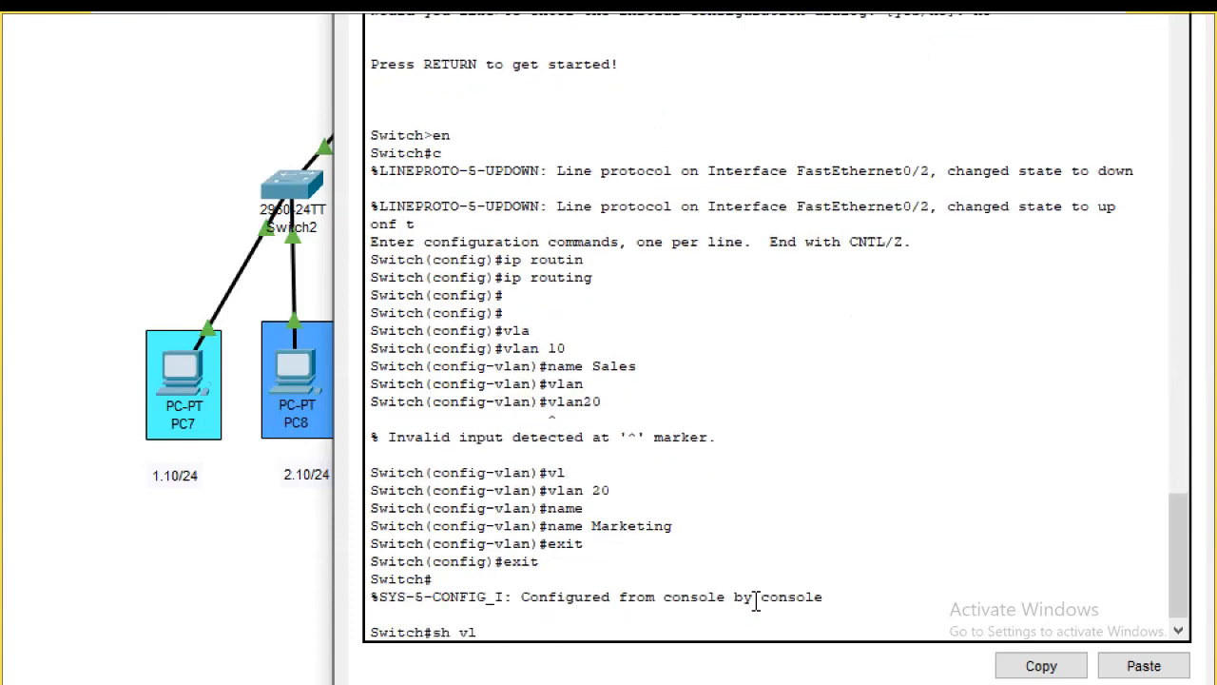
type(" br")
key("Return")
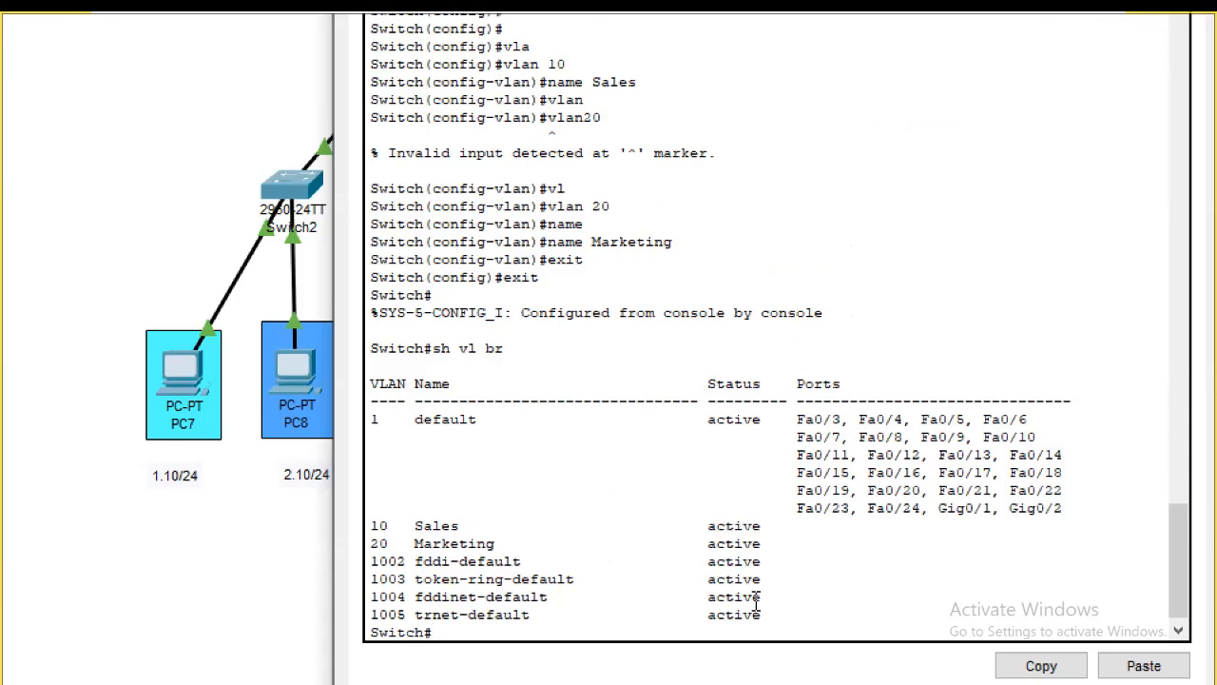
Return to global configuration mode and enter interface configuration for fa0/1 on the multilayer switch.
type("conf t")
key("Return")
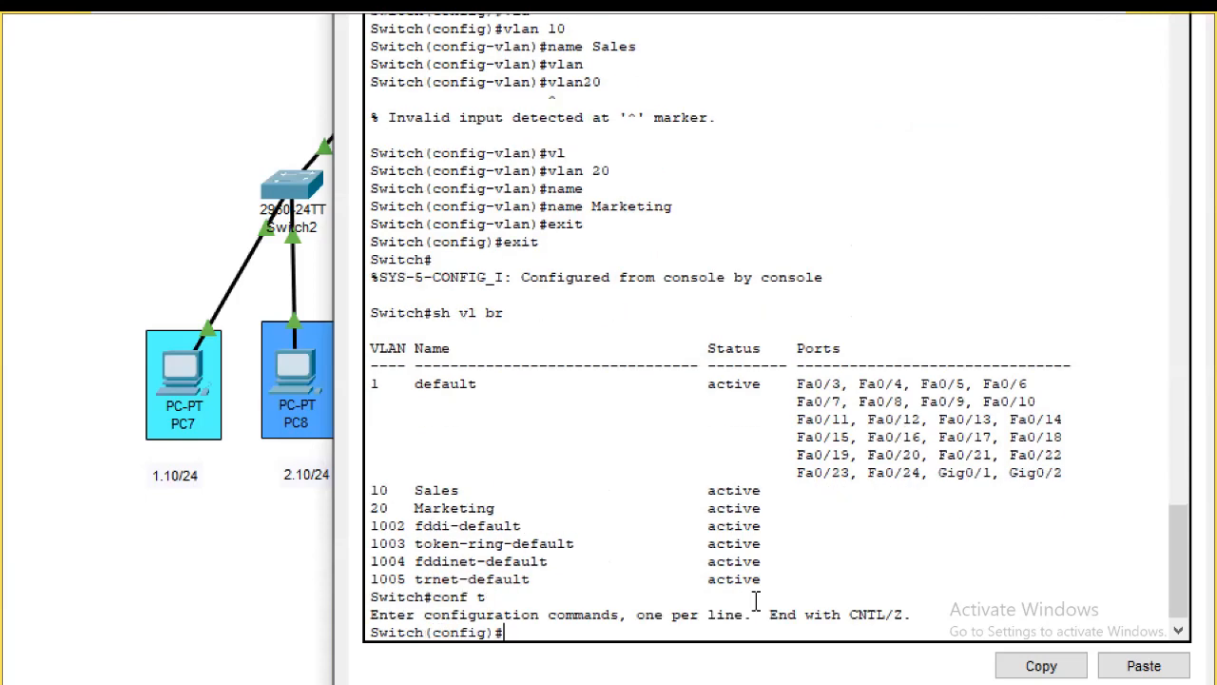
type("int fa0/1")
key("Return")
Try to set interface fa0/1 of the multilayer switch to switchport mode trunk.
type("swi")
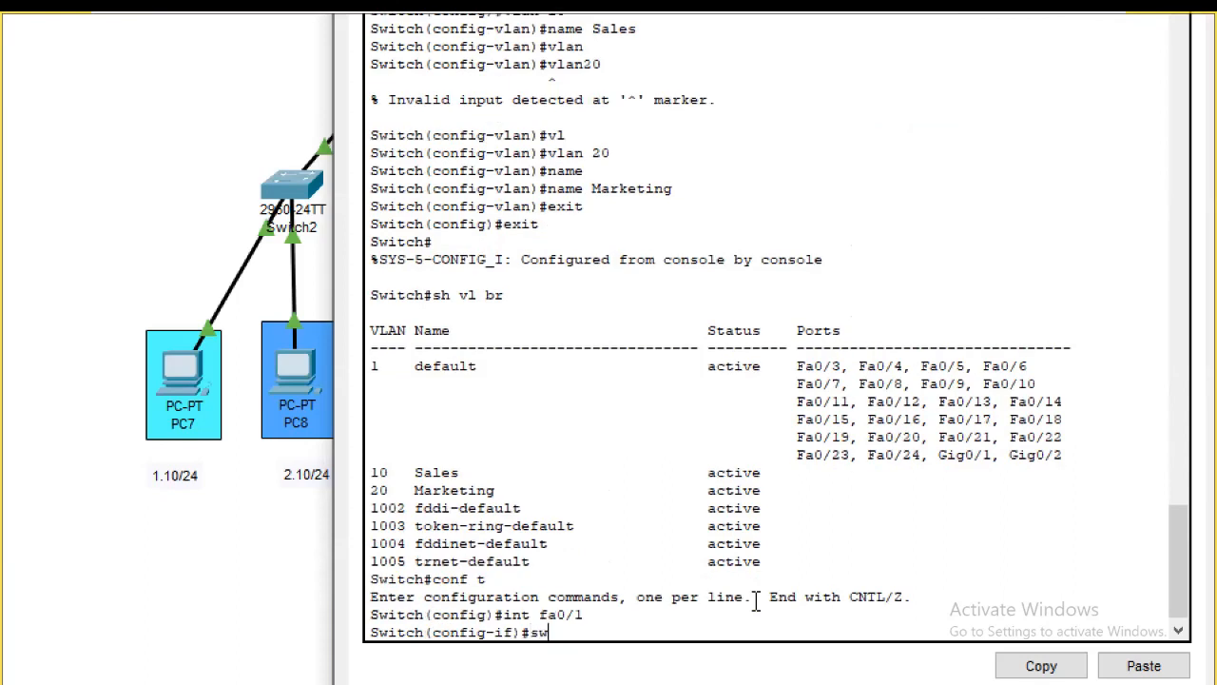
key("Tab")
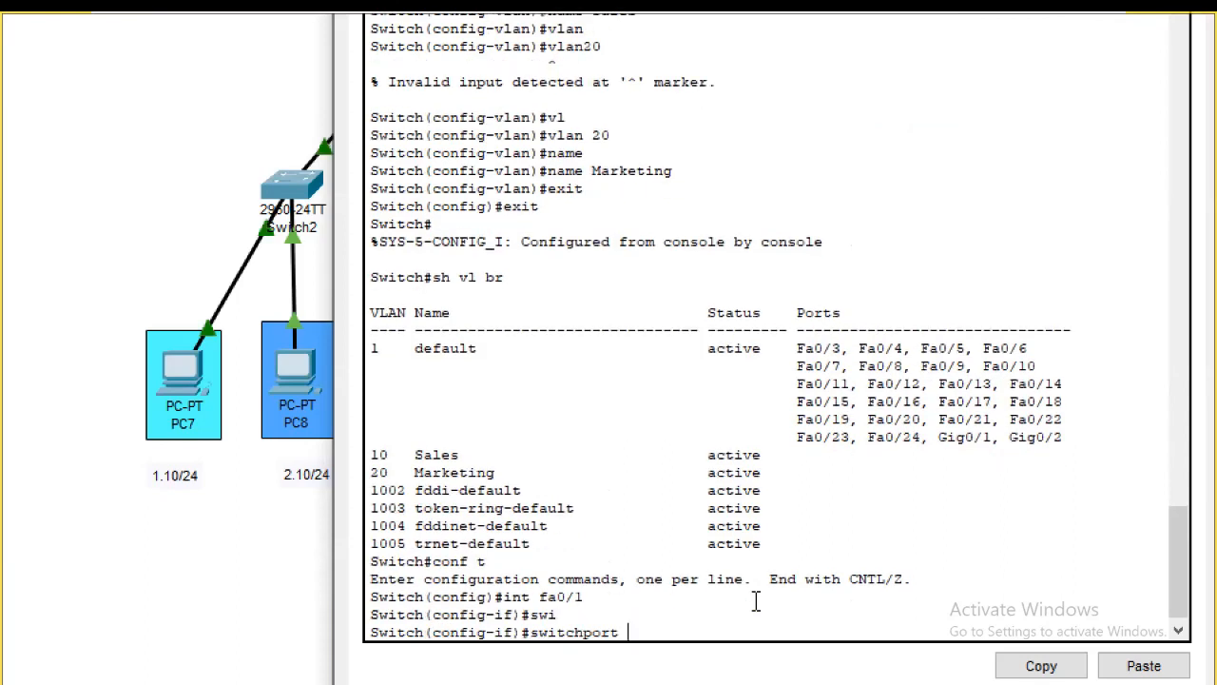
type("mod")
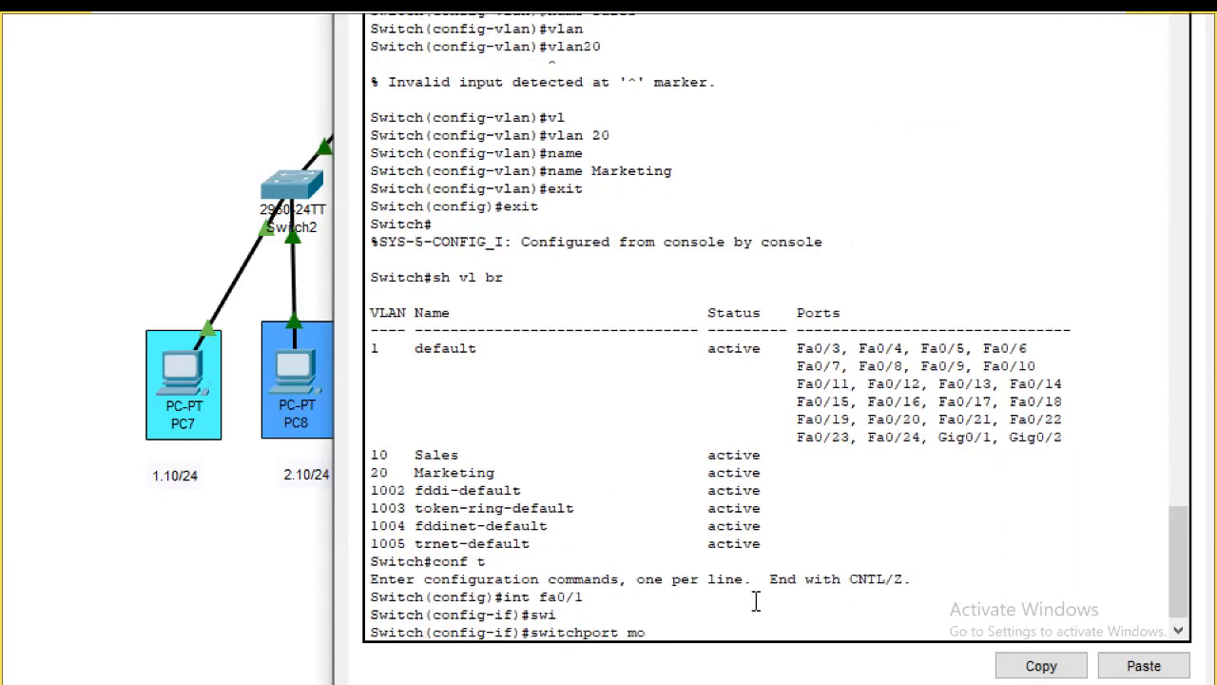
key("Tab")
type("tr")
key("Tab")
key("Return")
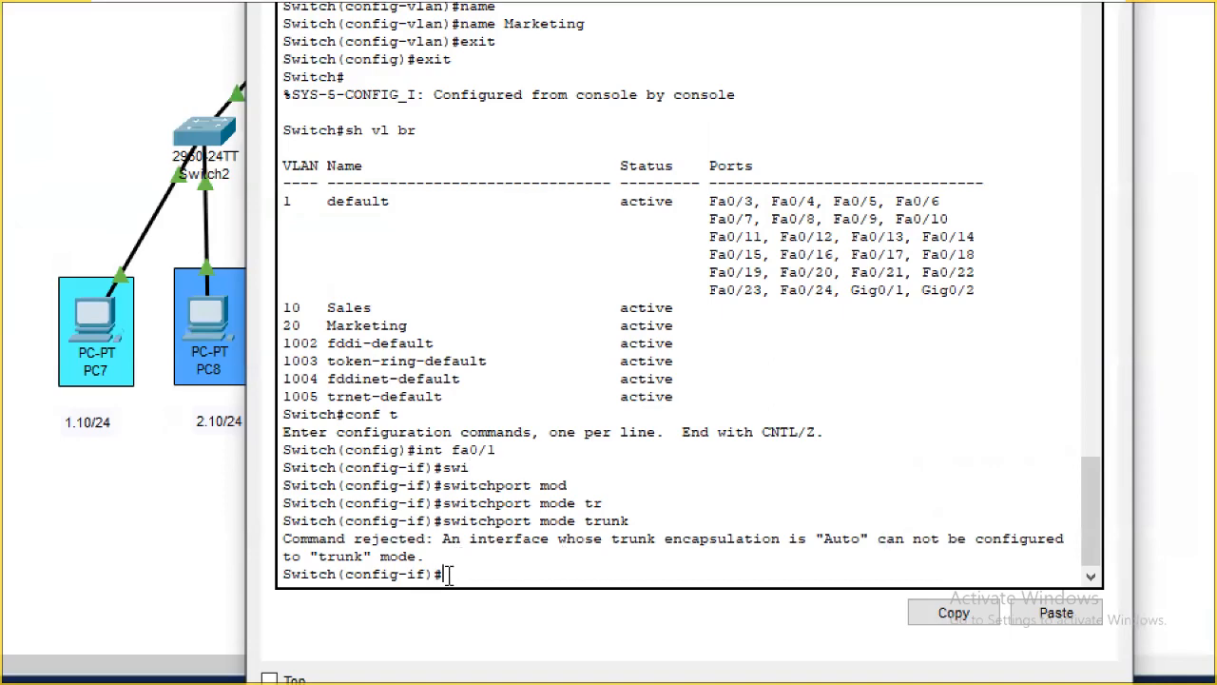
Set the trunk encapsulation of interface fa0/1 on the multilayer switch to dot1q.
type("swi")
key("Tab")
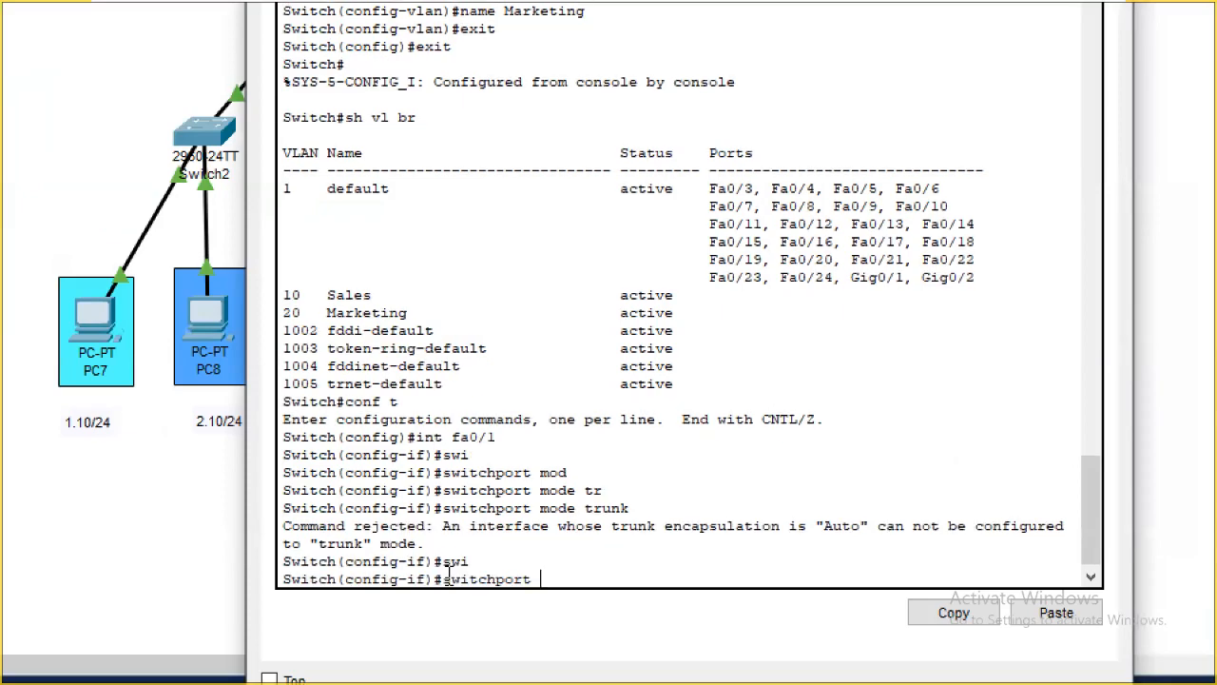
type("t")
key("Tab")
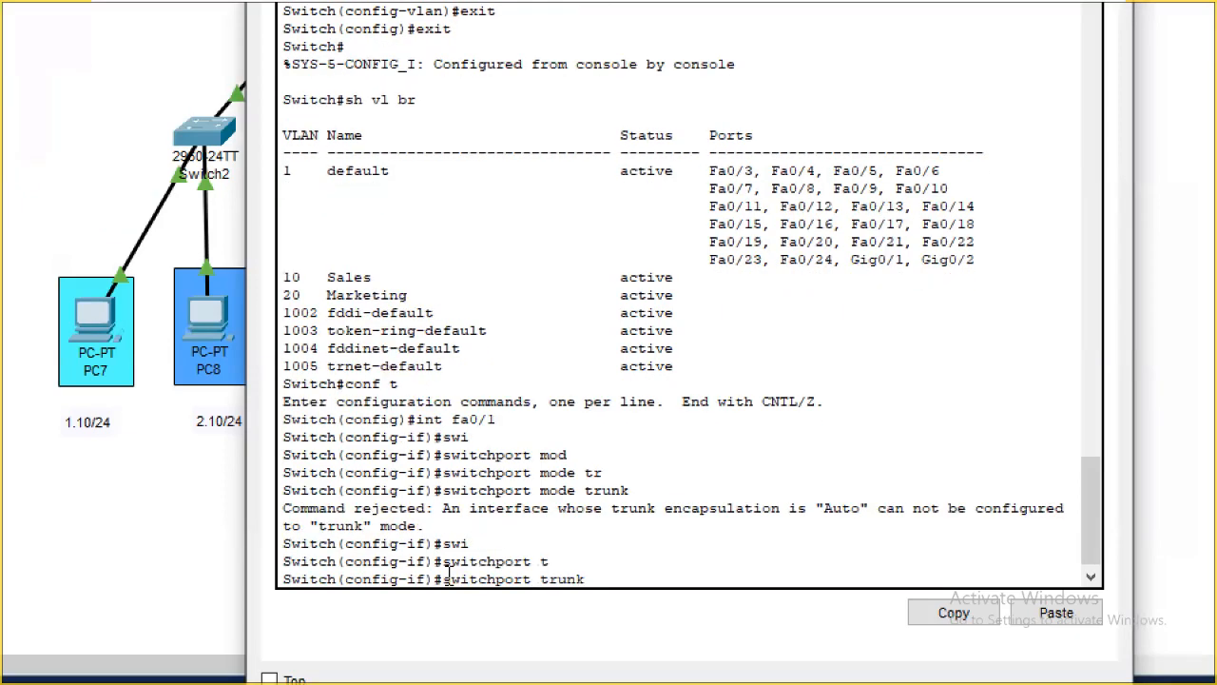
type("enc")
key("Tab")
type("d")
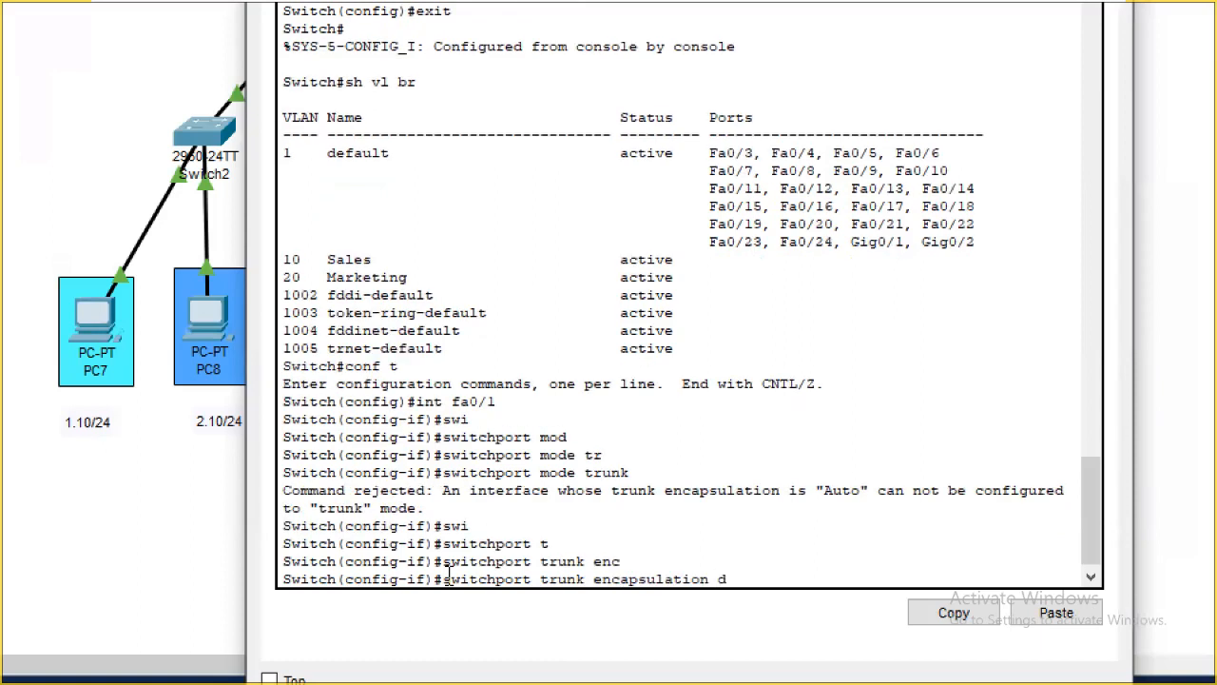
type("o")
key("Tab")
key("Return")
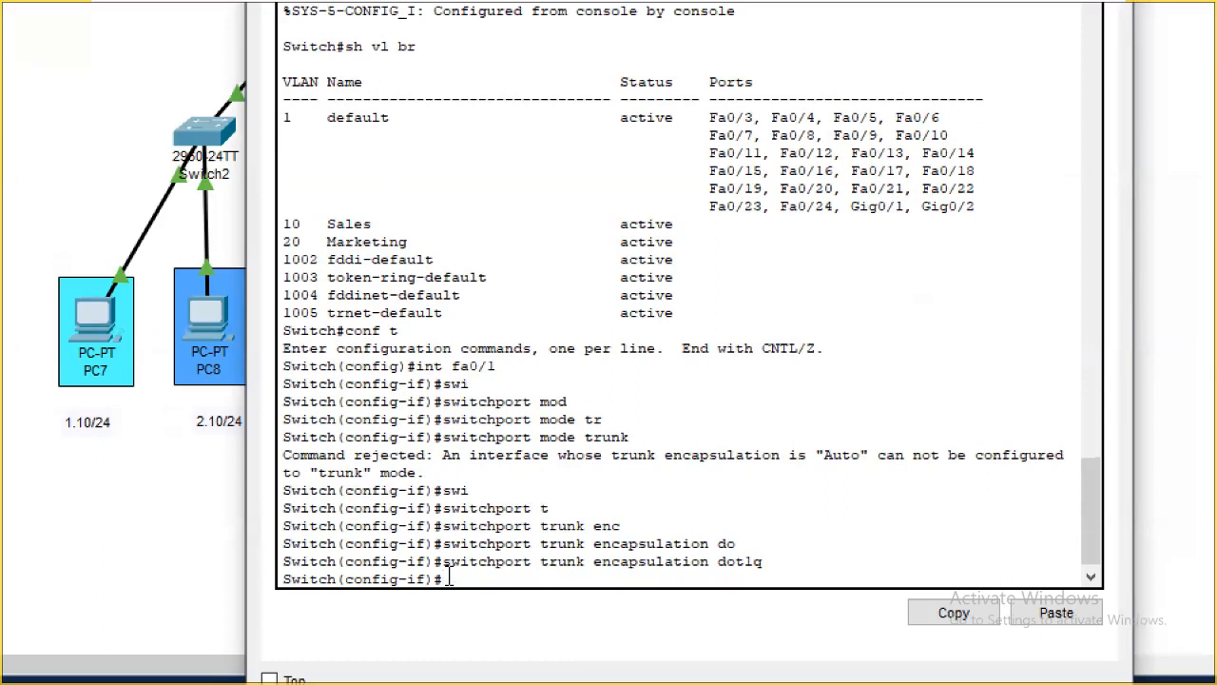
key("Return")
Set interface fa0/1 of the multilayer switch to switchport mode trunk.
type("swi")
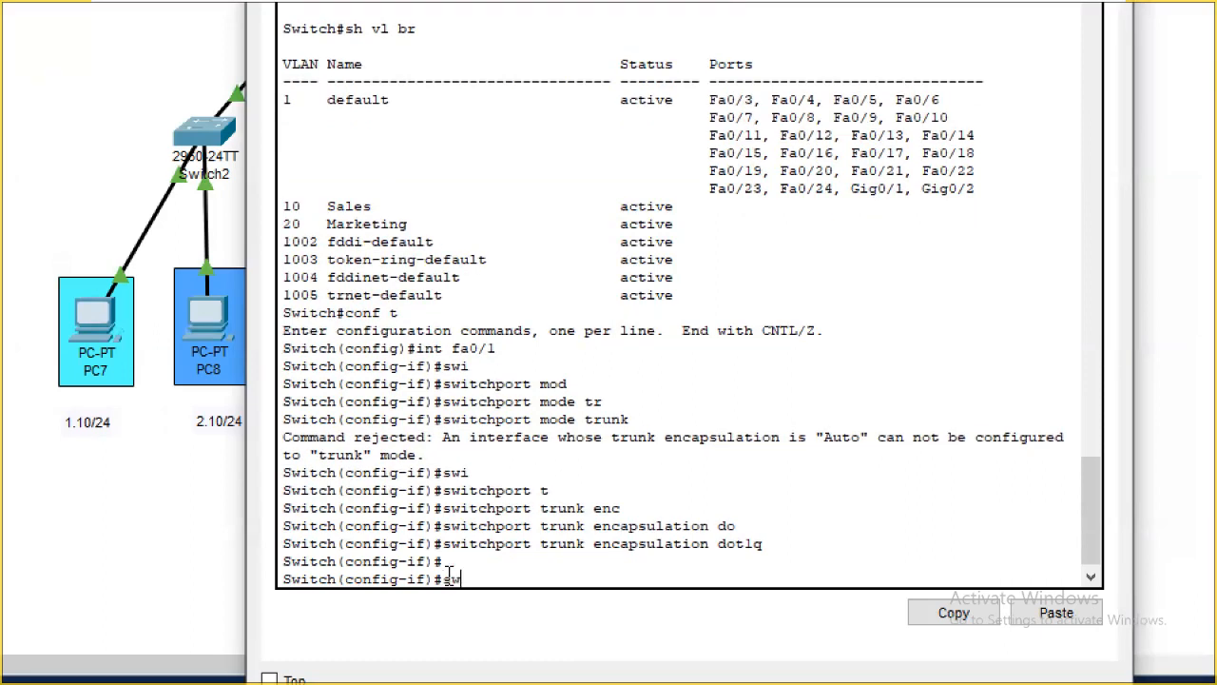
key("Tab")
type("mo")
key("Tab")
type("tr")
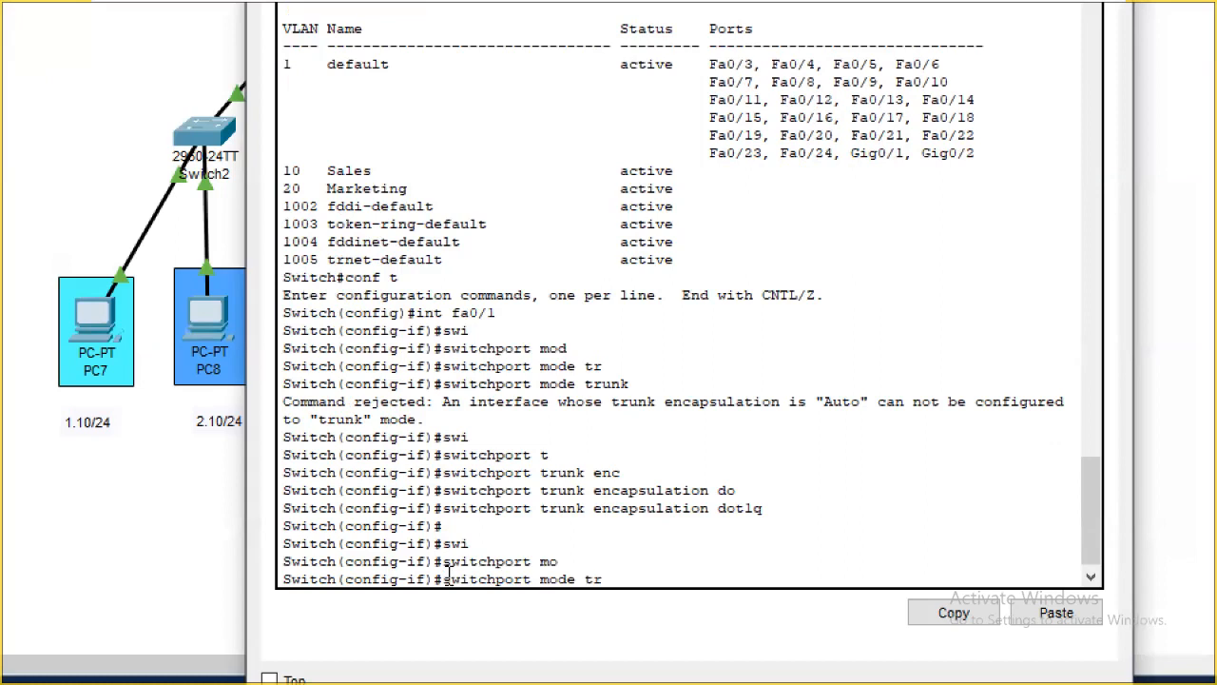
key("Tab")
key("Return")
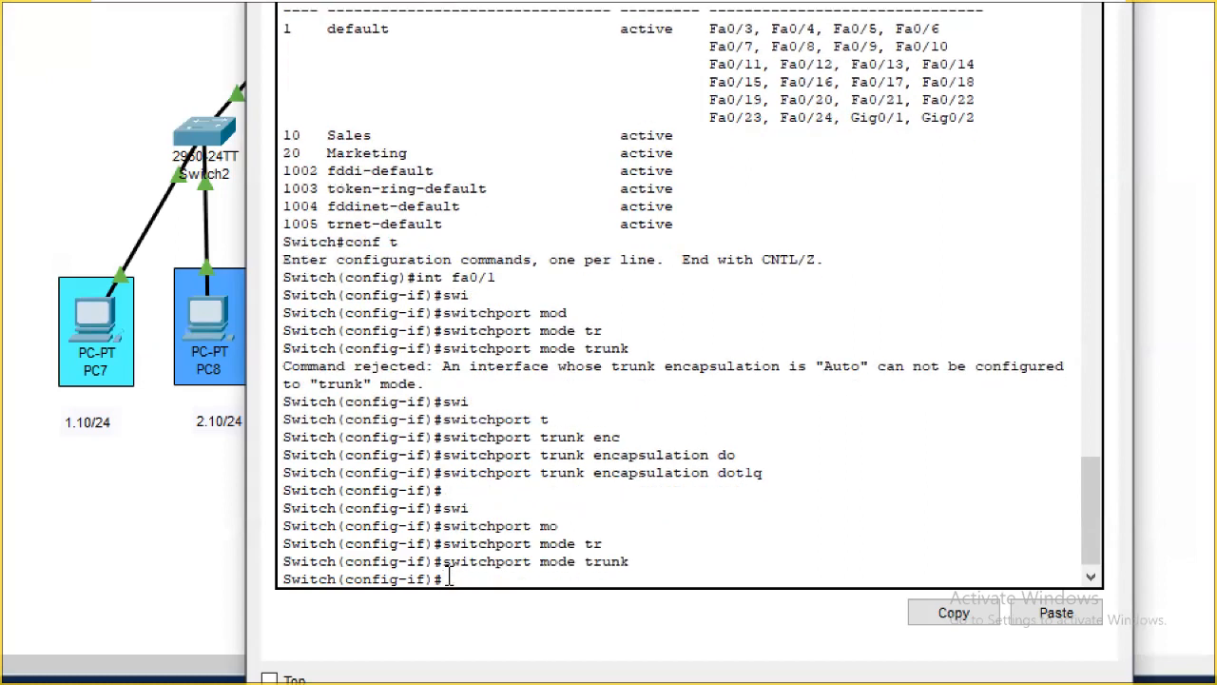
key("Return")
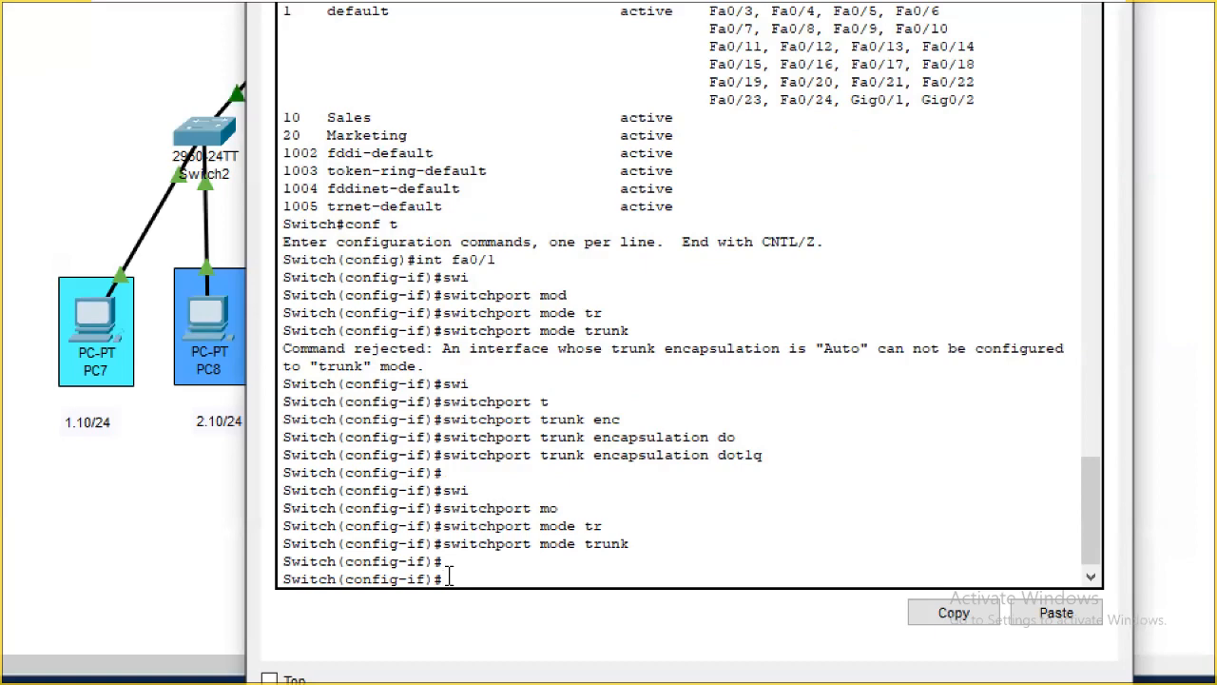
Switch to configuring interface fa0/2 on the multilayer switch and set its trunk encapsulation to dot1q.
type("exit")
key("Return")
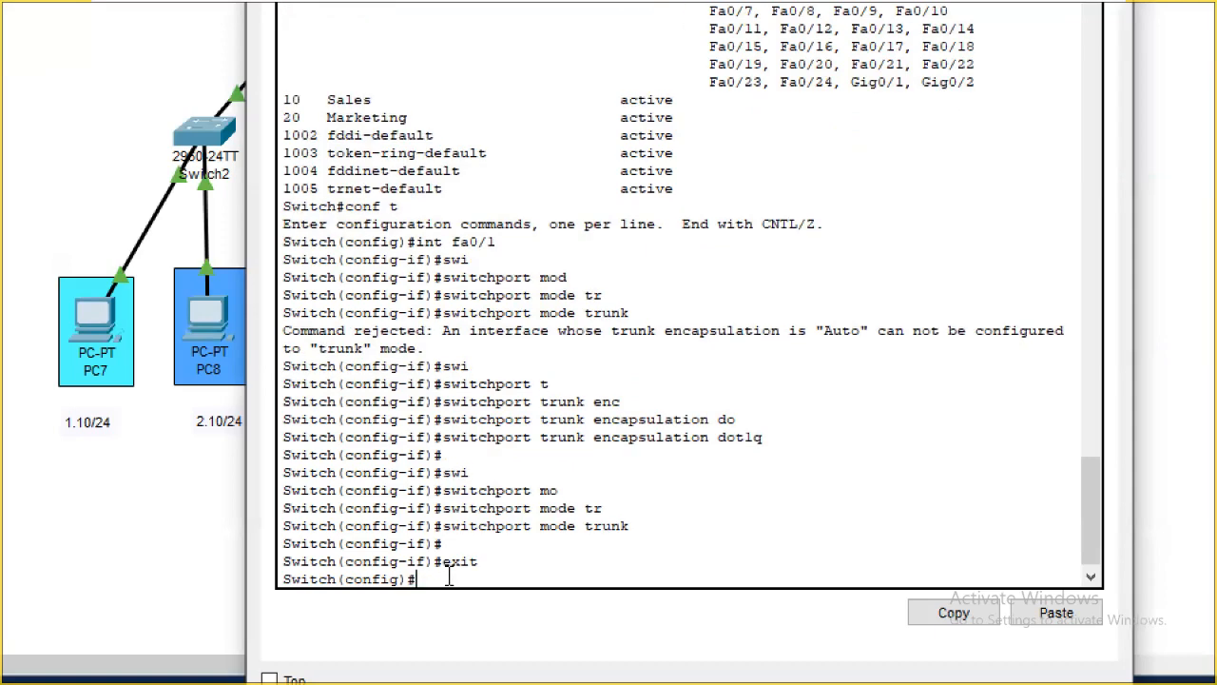
type("int fa0/2")
key("Return")
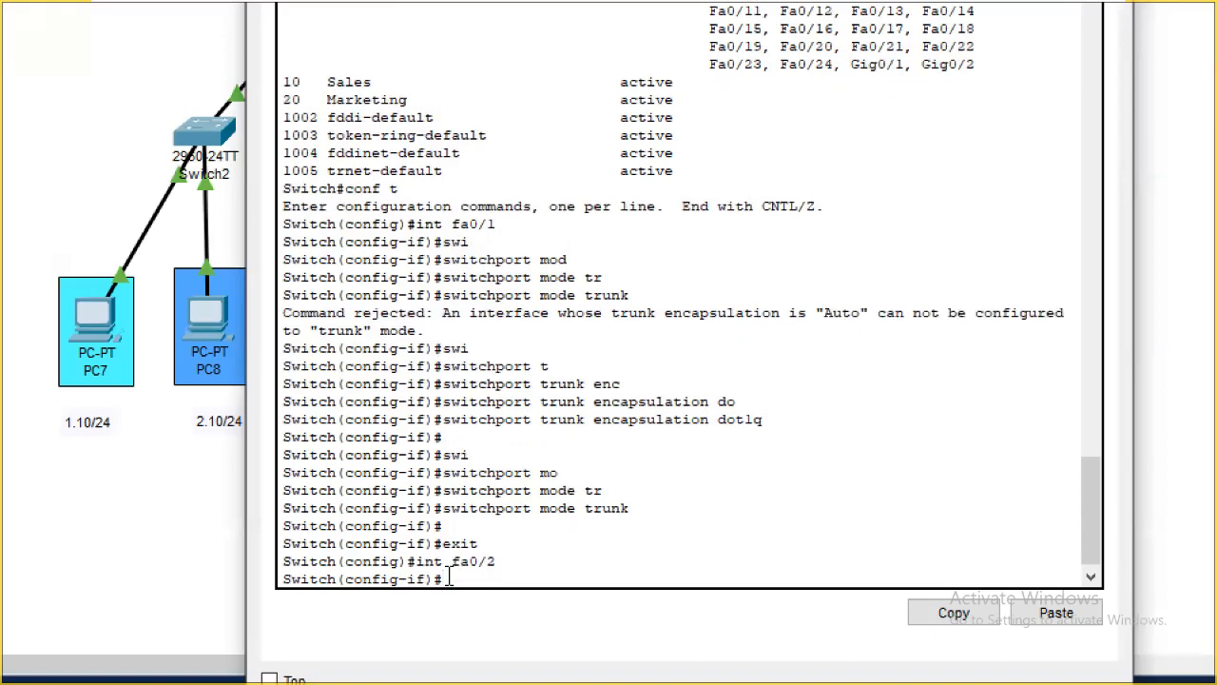
type("swi")
key("Tab")
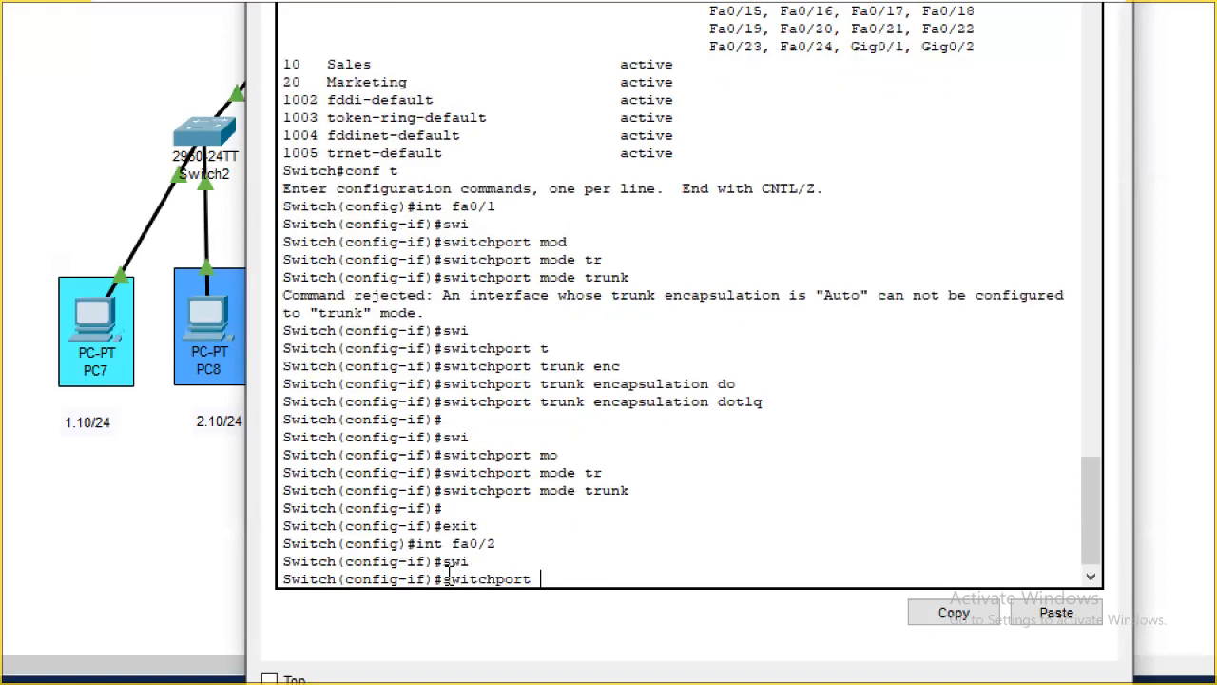
type("tr")
key("Tab")
type("en")
key("Tab")
type("do")
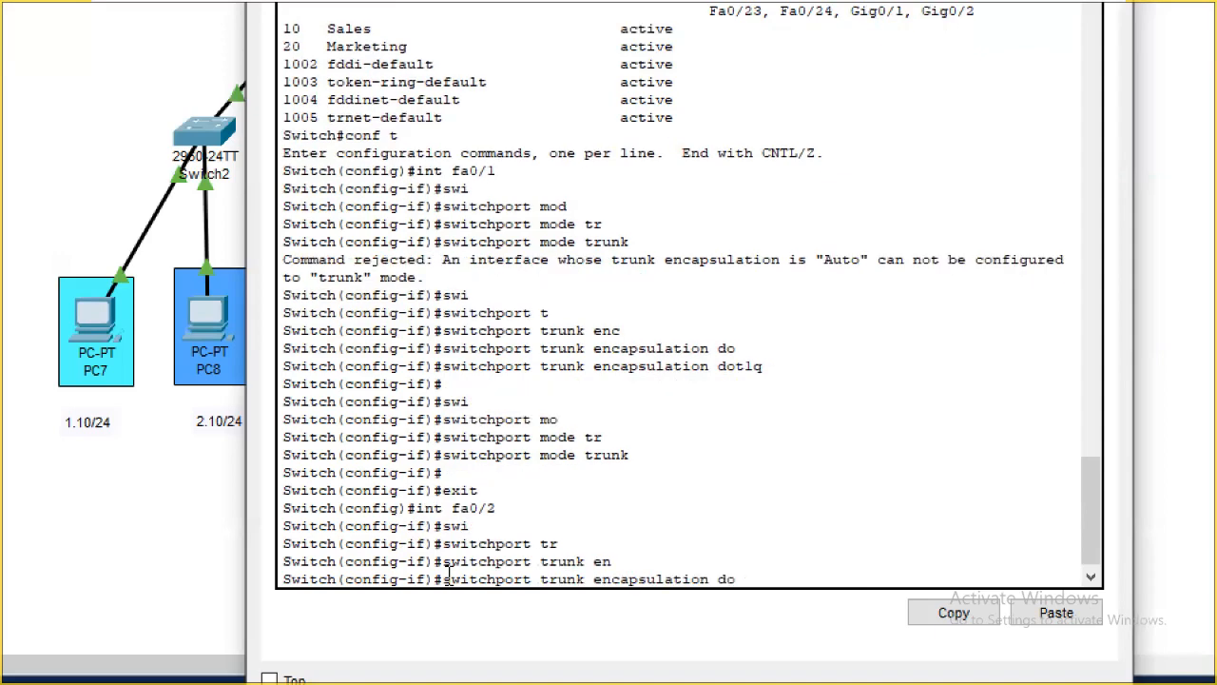
key("Tab")
key("Return")
Set interface fa0/2 of the multilayer switch to switchport mode trunk and return to global configuration mode.
type("swi")
key("Tab")
type("mo")
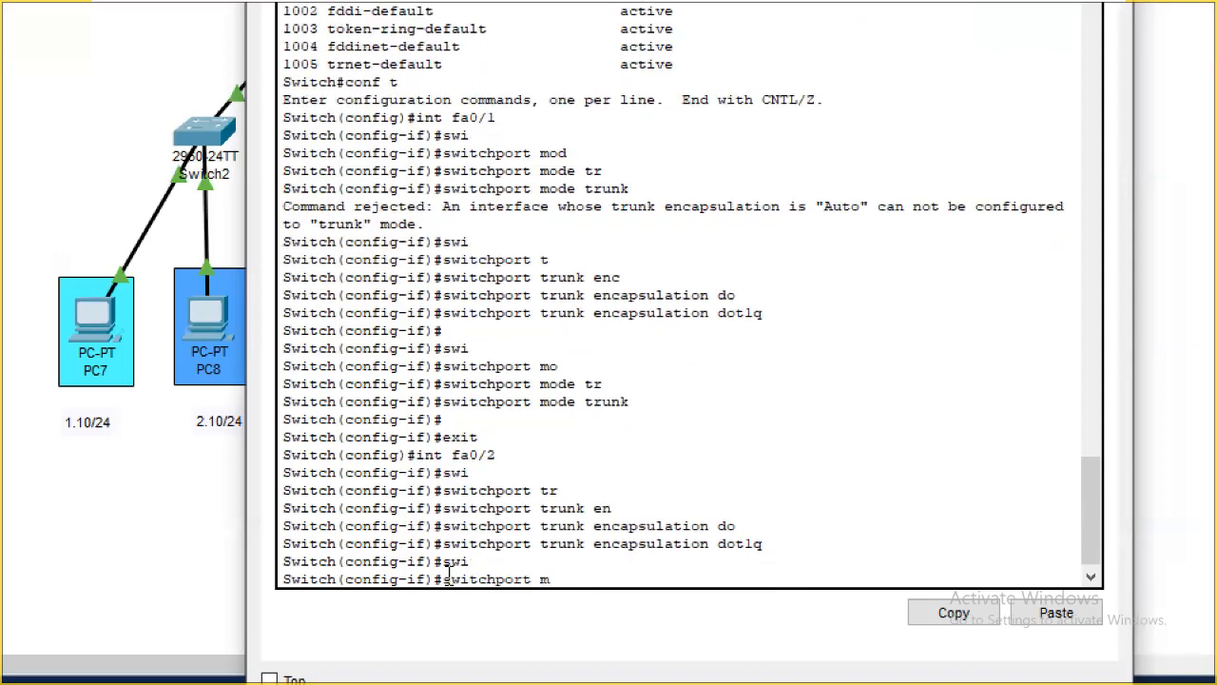
key("Tab")
type("tr")
key("Tab")
key("Return")
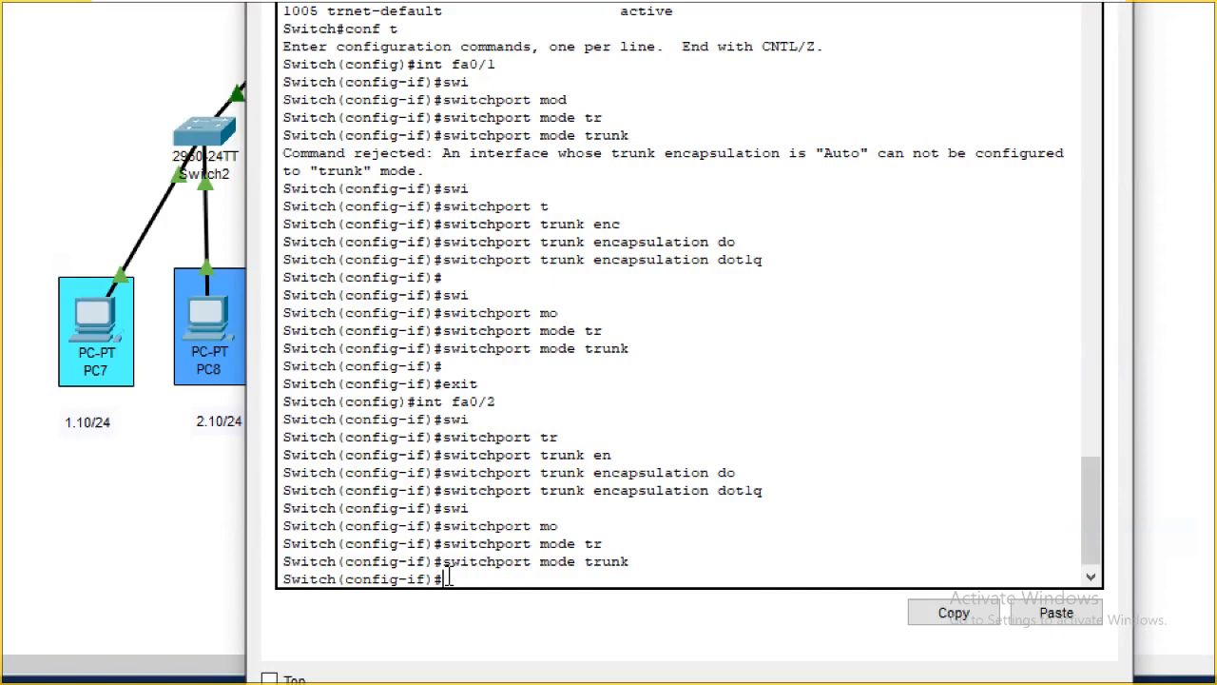
key("Return")
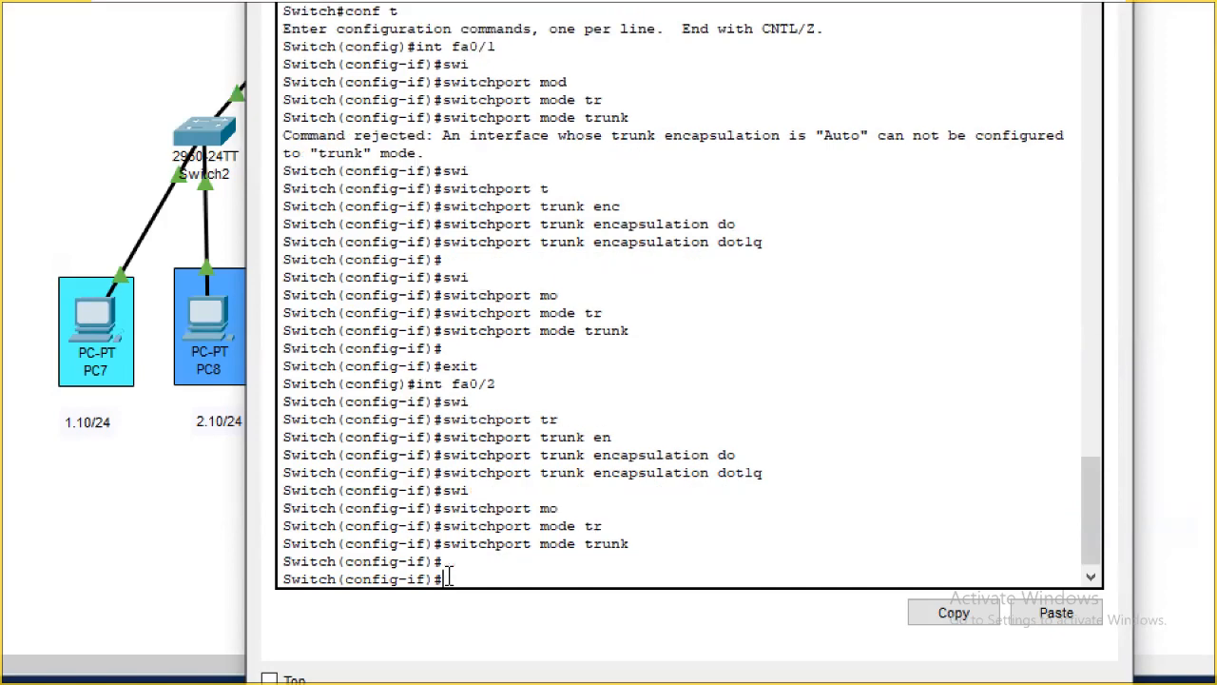
type("exit")
key("Return")
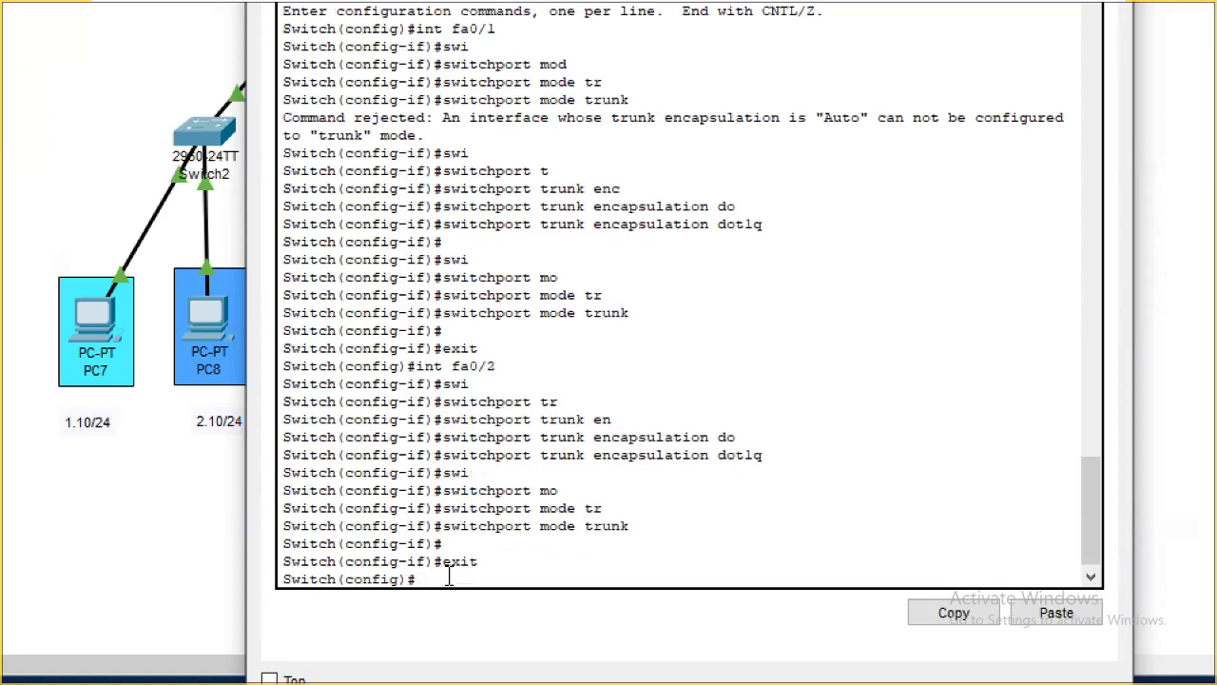
Create the VLAN 10 virtual interface on the multilayer switch and enter its configuration.
type("int vl")
key("Tab")
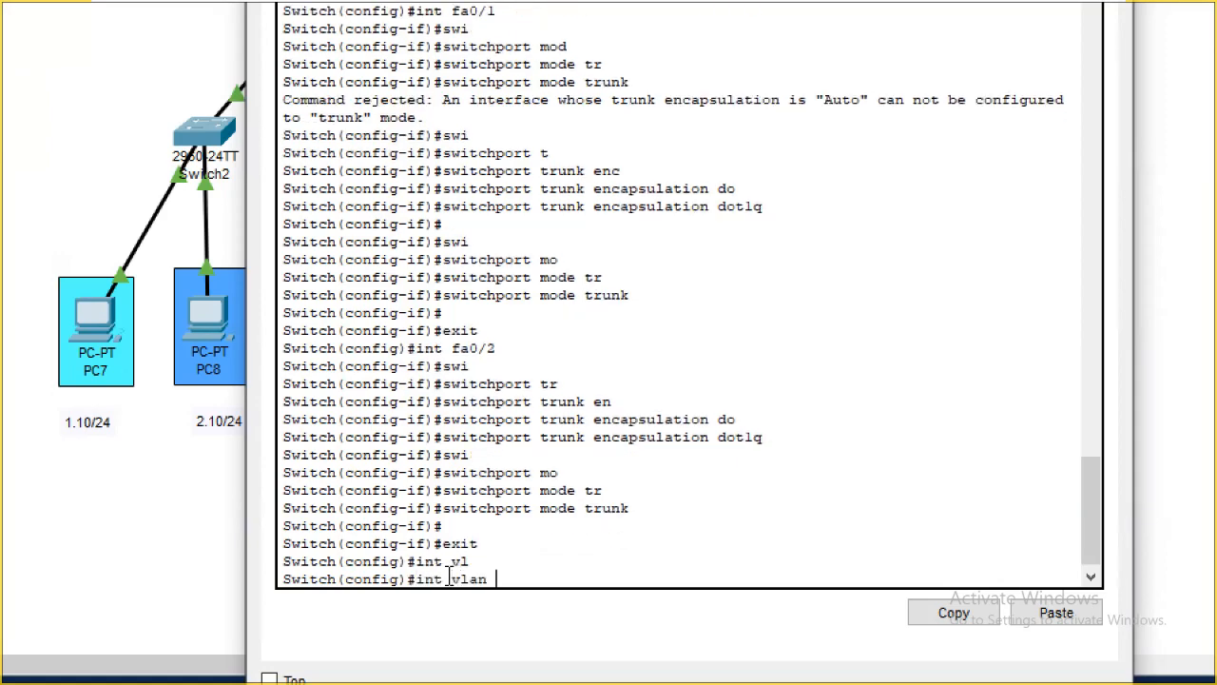
type("10")
key("Return")
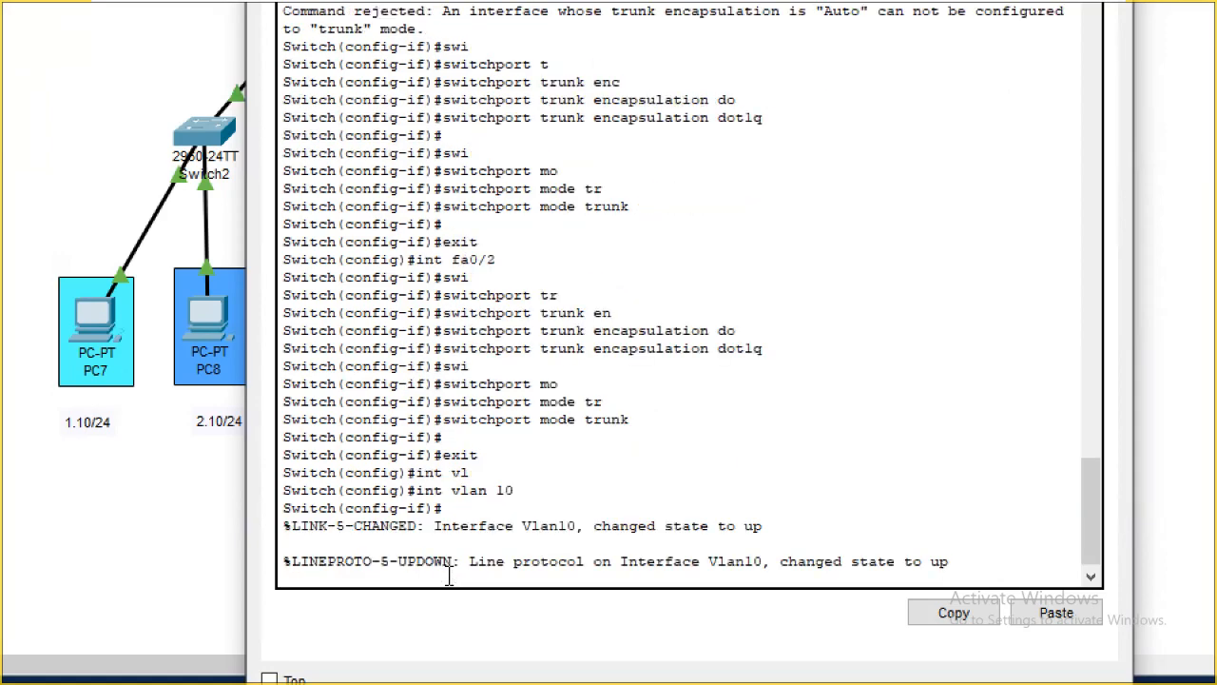
key("Return")
Assign 192.168.1.1 with mask 255.255.255.0 to the VLAN 10 interface, enable it with no shutdown and exit interface configuration.
type("ip add")
key("Tab")
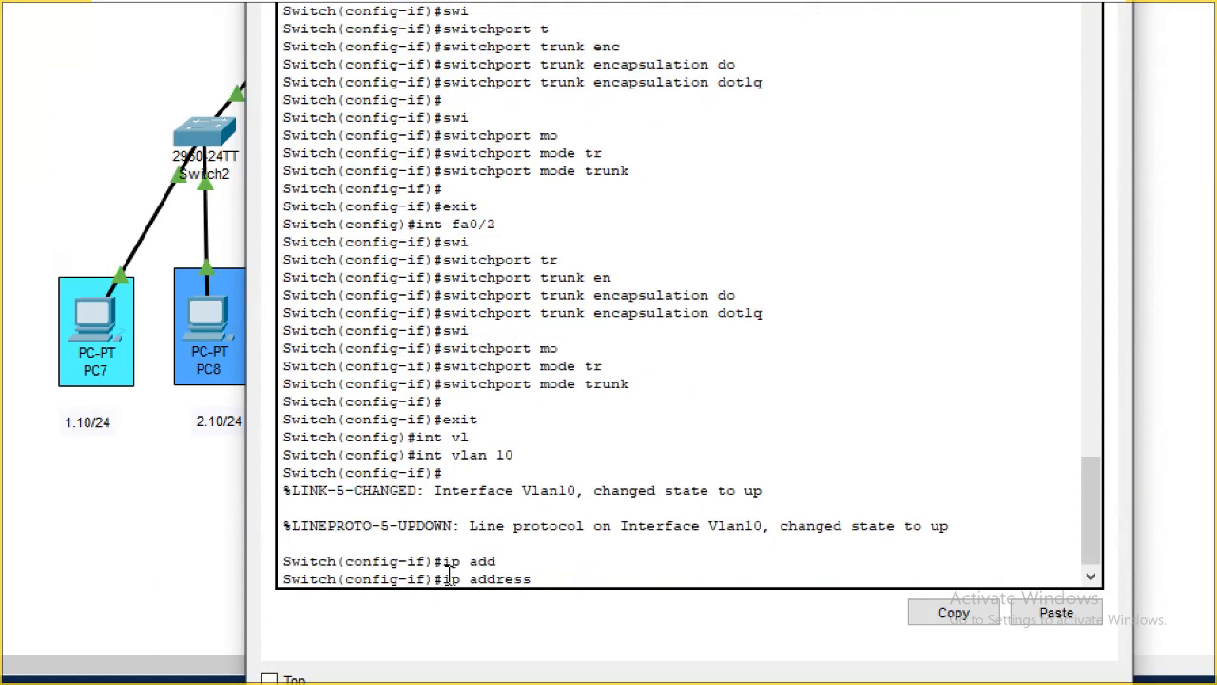
type("192.168.1.1 25525")
key("BackSpace")
type(".255.255")
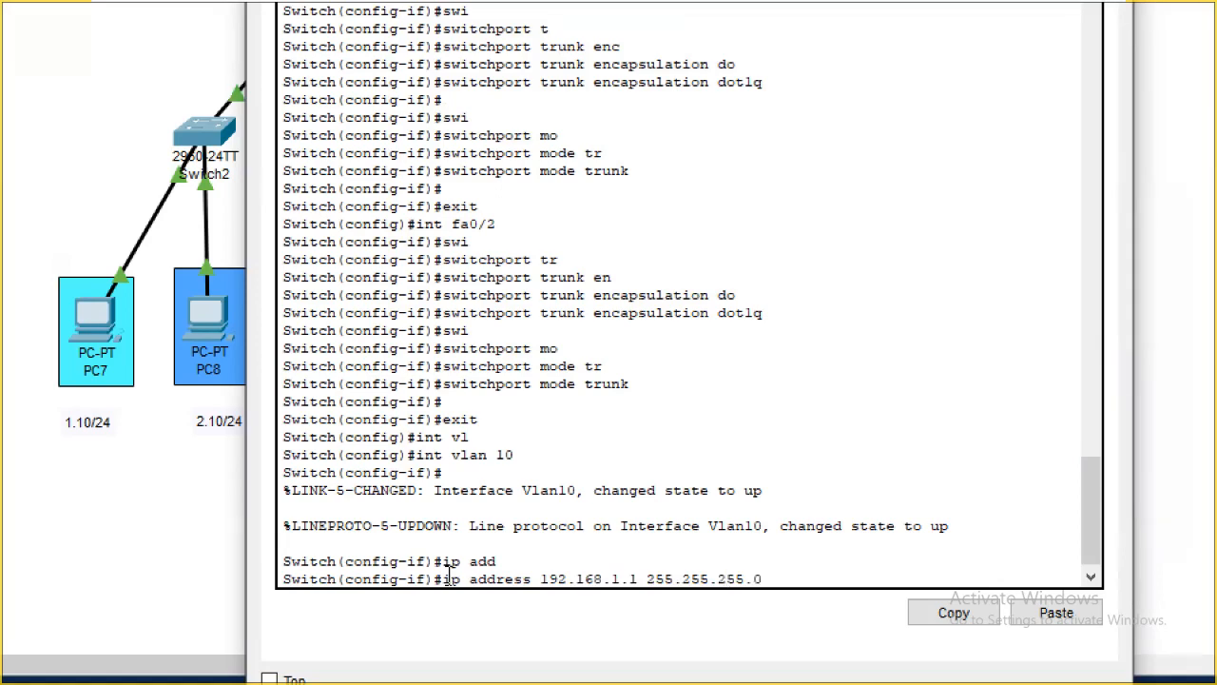
type(".0")
key("Return")
type("no sh")
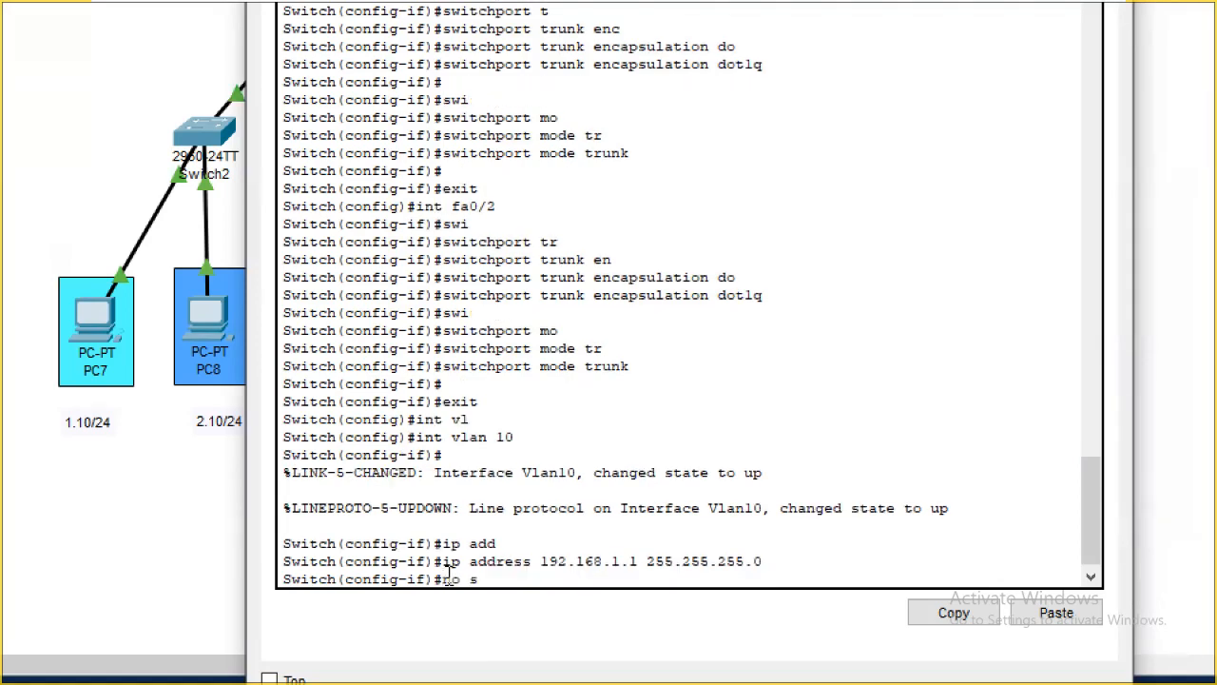
key("Return")
type("exit")
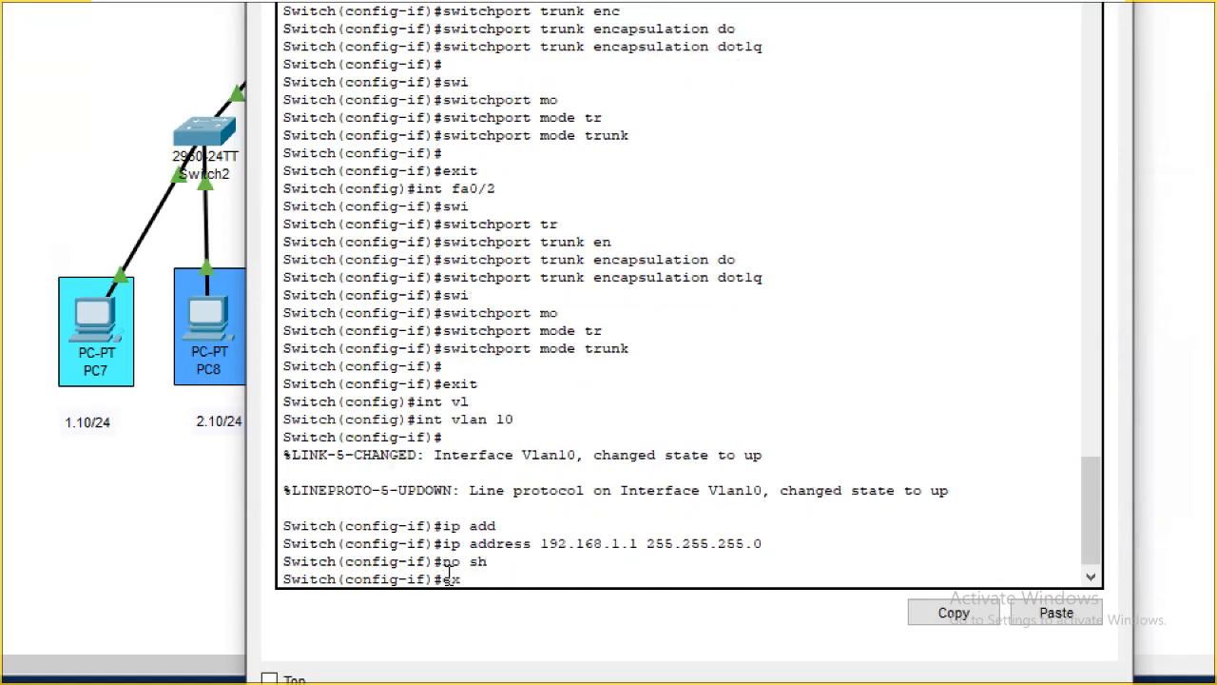
key("Return")
Create the VLAN 20 virtual interface on the multilayer switch and enter its configuration.
type("vlan")
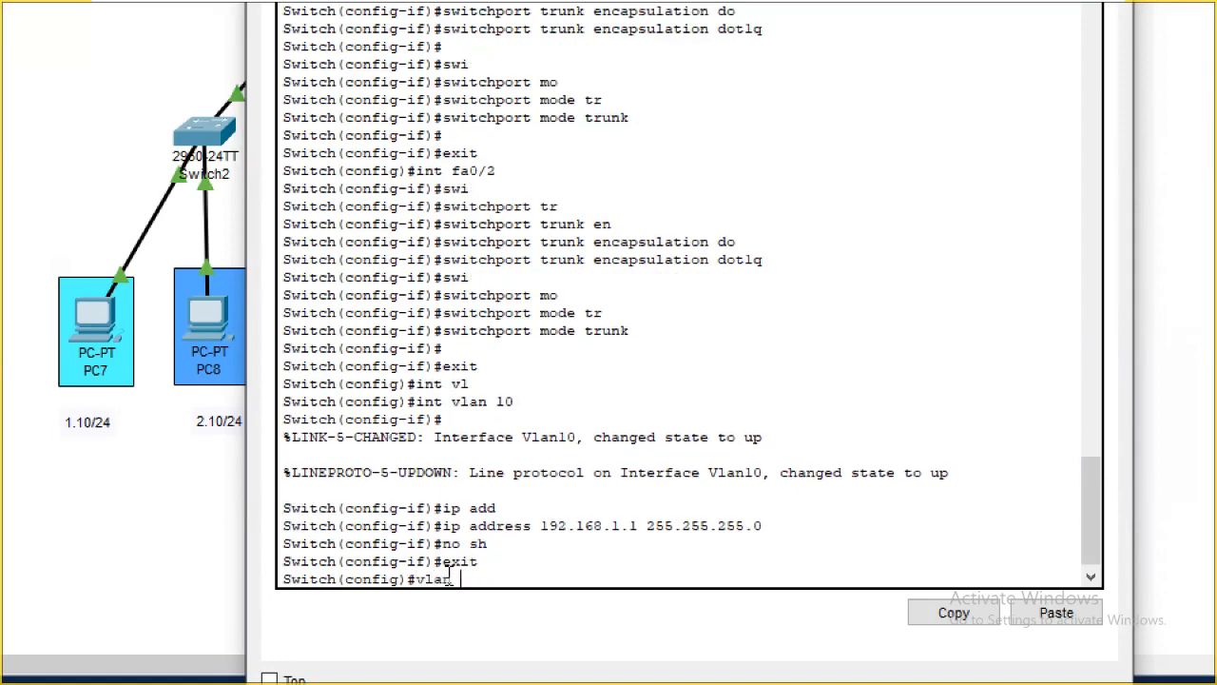
key("BackSpace")
key("BackSpace")
key("BackSpace")
key("BackSpace")
type("vl")
key("Tab")
type("20")
key("Return")
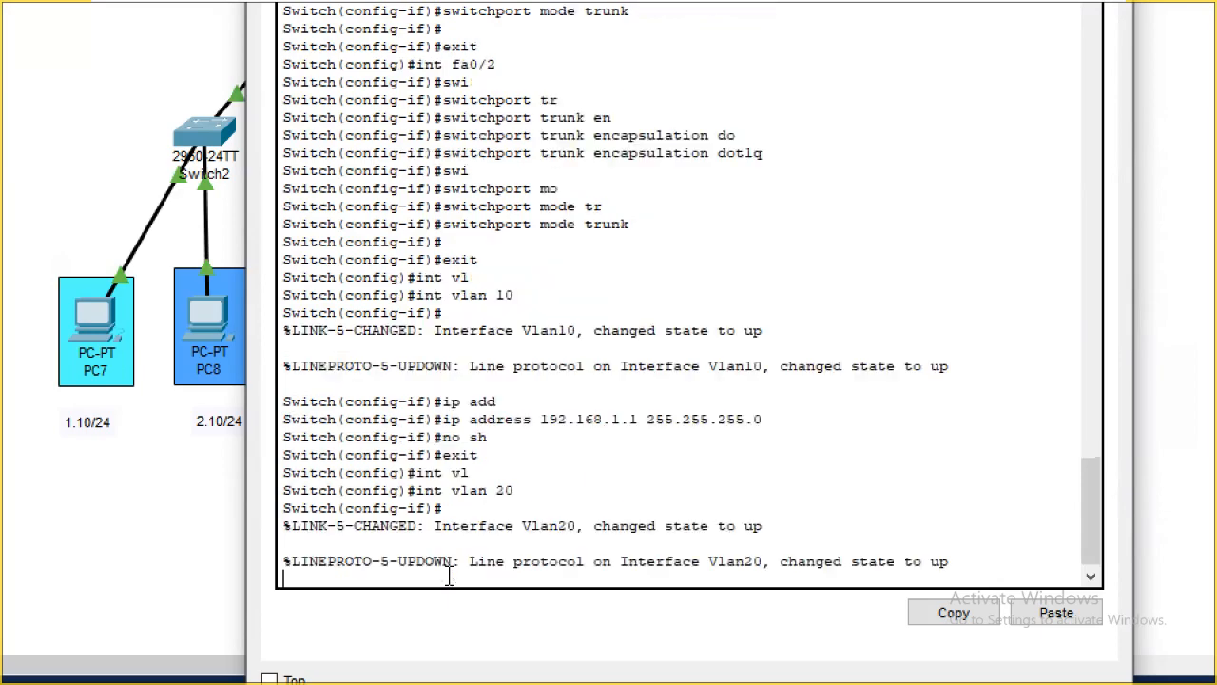
key("Return")
Assign 192.168.2.1 with mask 255.255.255.0 to the VLAN 20 interface, enable it with no shutdown and return to privileged mode.
type("ip add")
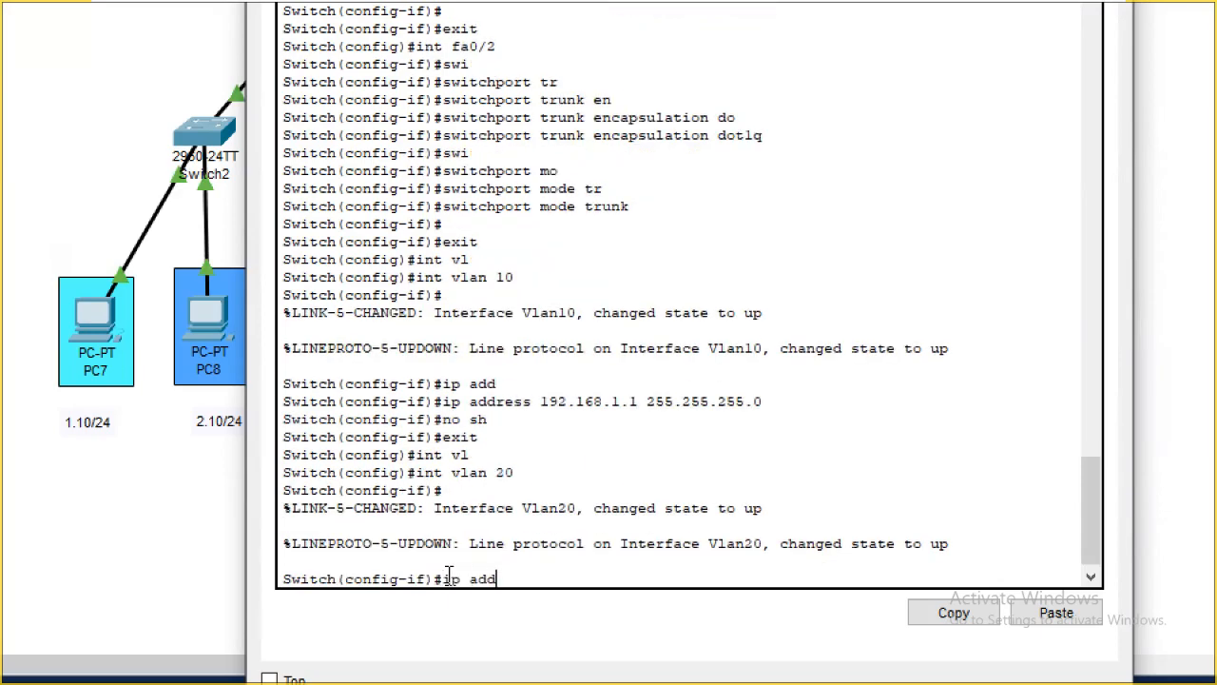
key("Tab")
type("192.168.")
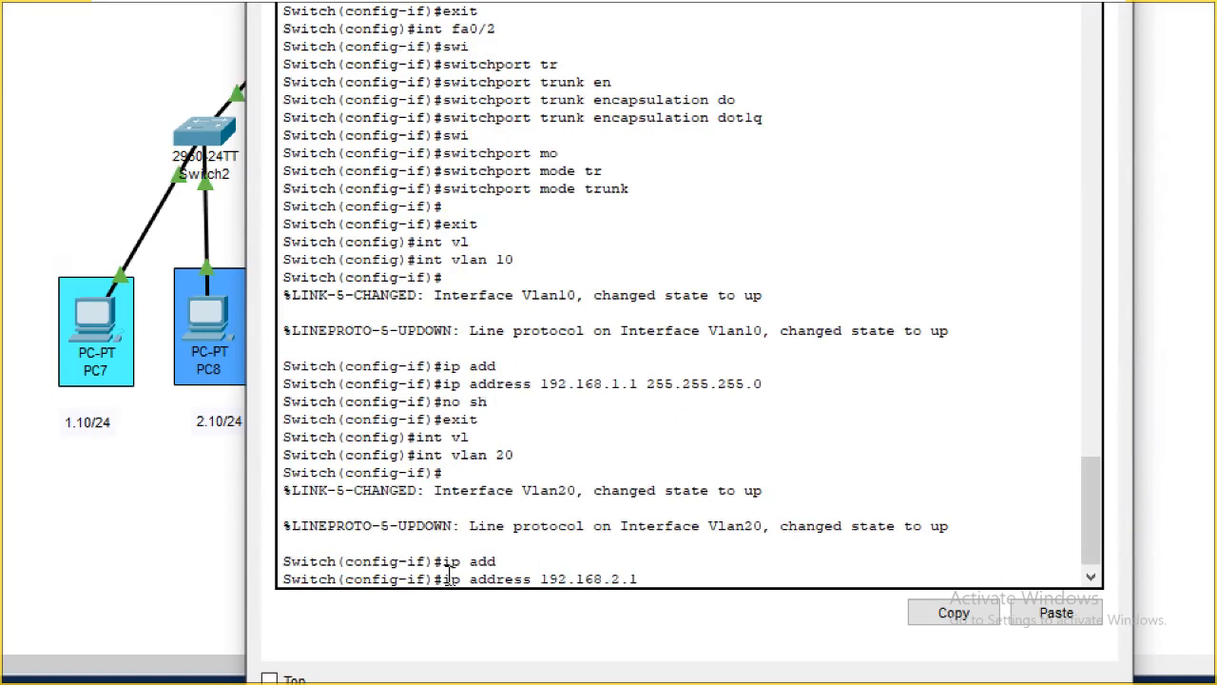
type("2.1 255.255.255.0")
key("Return")
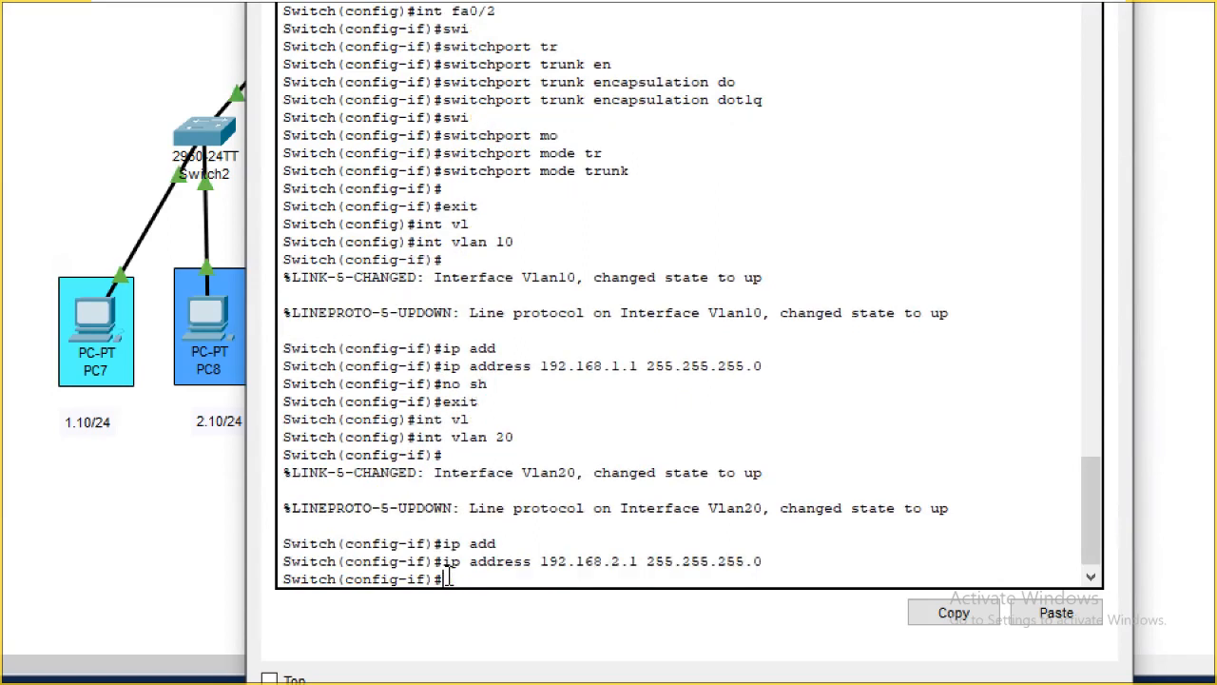
type("no sh")
key("Return")
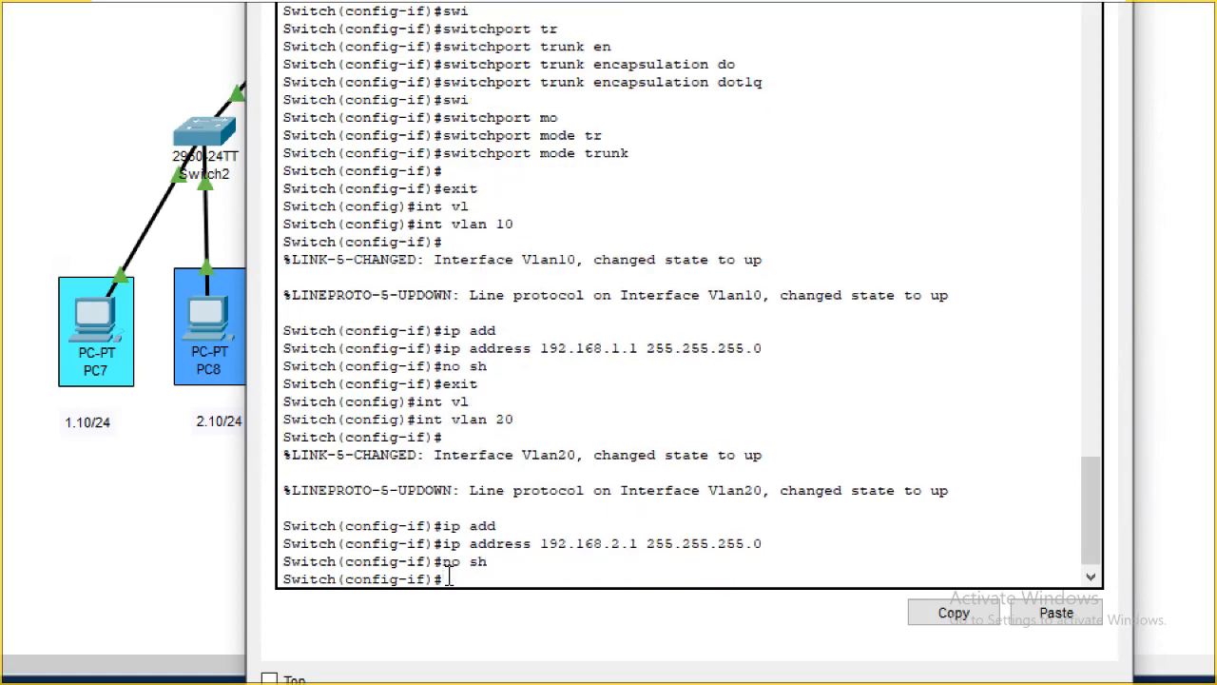
type("exit")
key("Return")
type("exit")
key("Return")
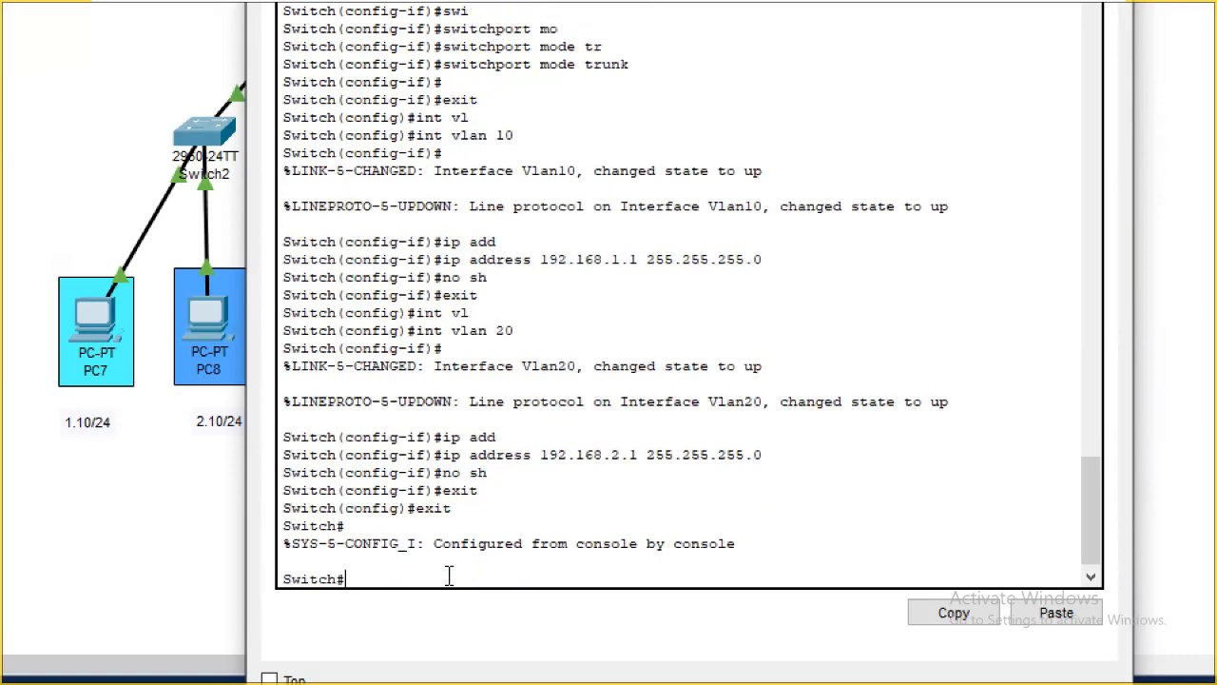
Display the brief IP interface summary of the multilayer switch through to the VLAN interfaces at its end.
type("sh ip int br")
key("Return")
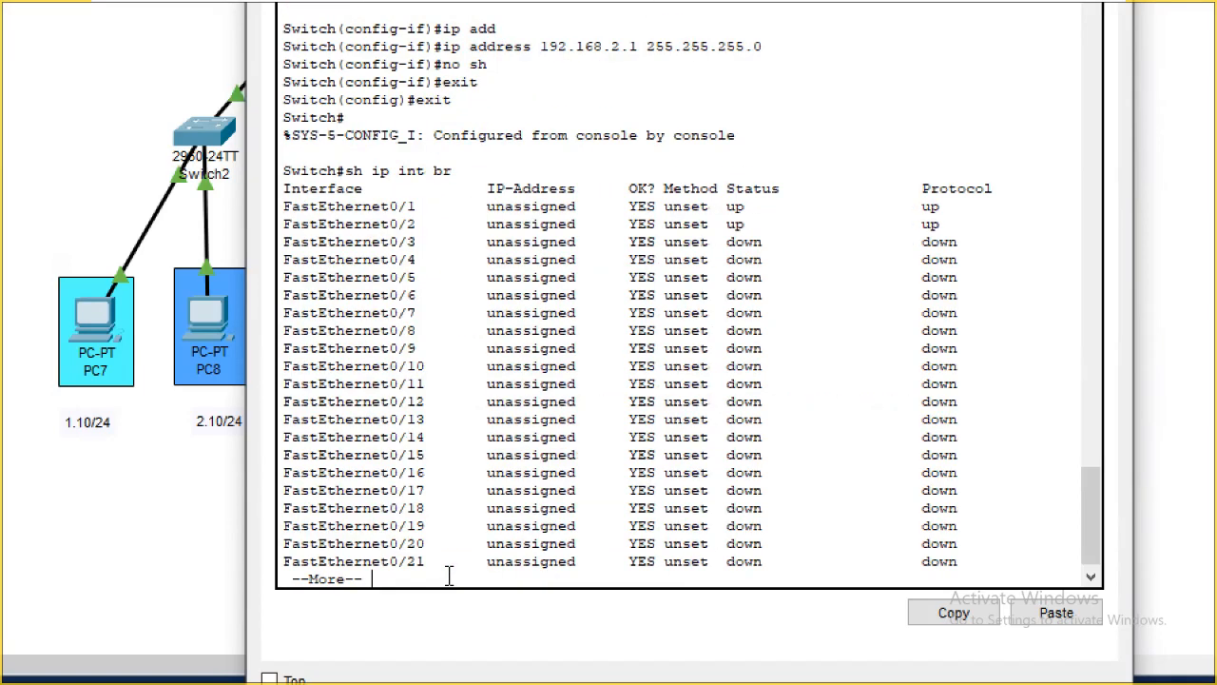
key("Return")
key("Return")
key("Return")
key("Return")
key("Return")
key("Return")
key("Return")
key("Return")
key("Return")
key("Return")
key("Return")
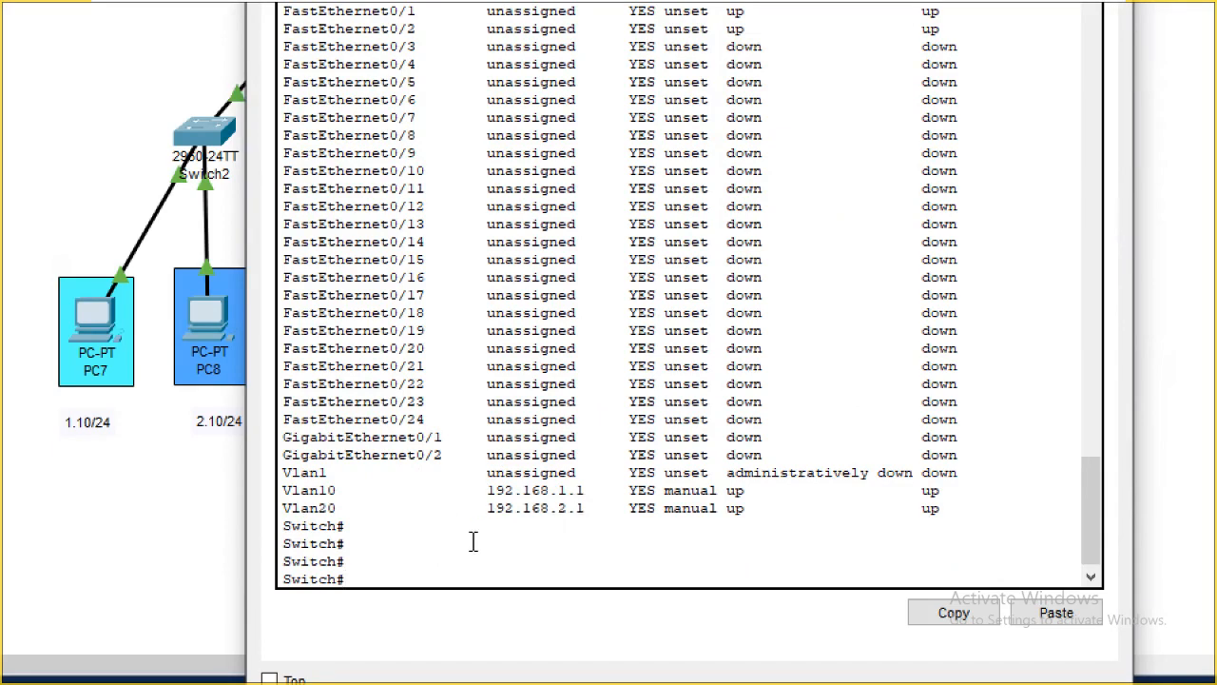
Save the multilayer switch's running configuration with wr and close its device window.
type("wr")
key("Return")
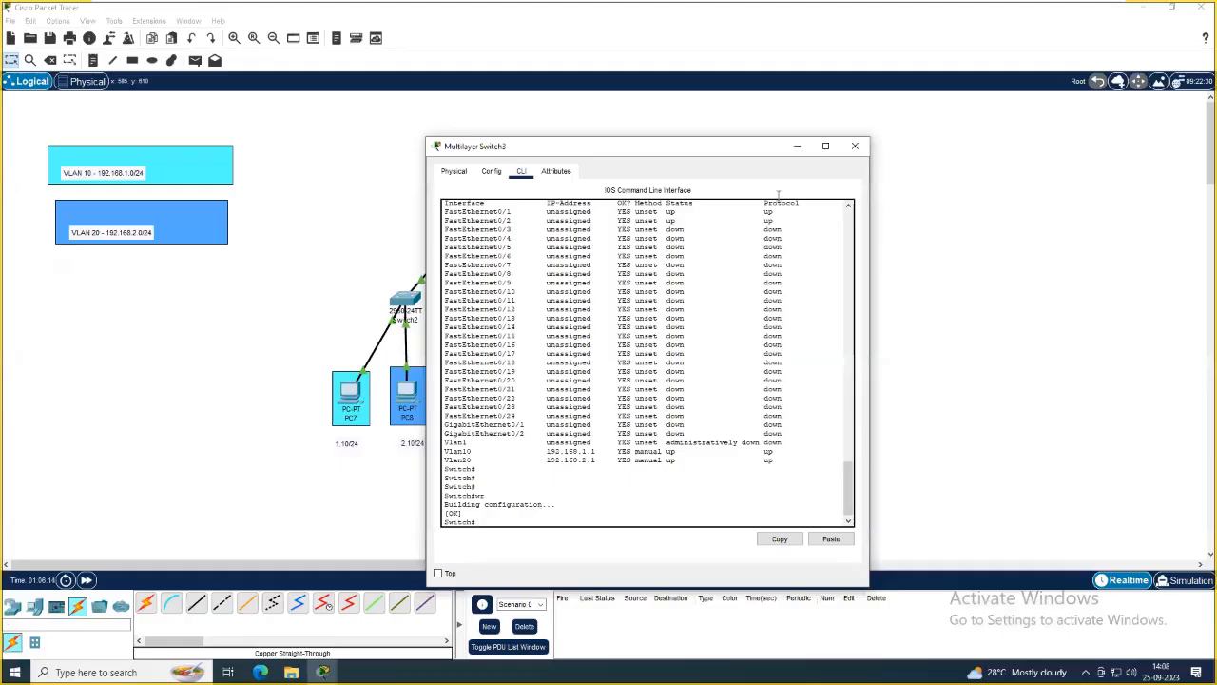
left_click(854, 145)
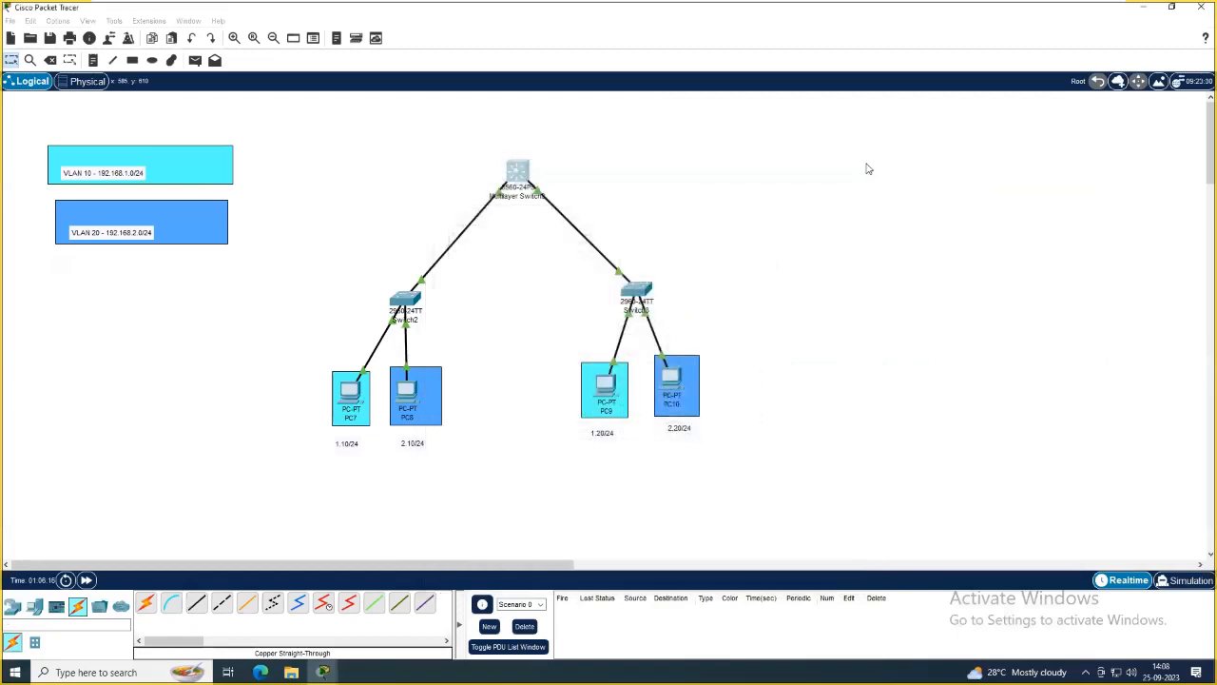
Send a simple PDU from PC7 to PC9 to test connectivity within VLAN 10.
left_click(195, 61)
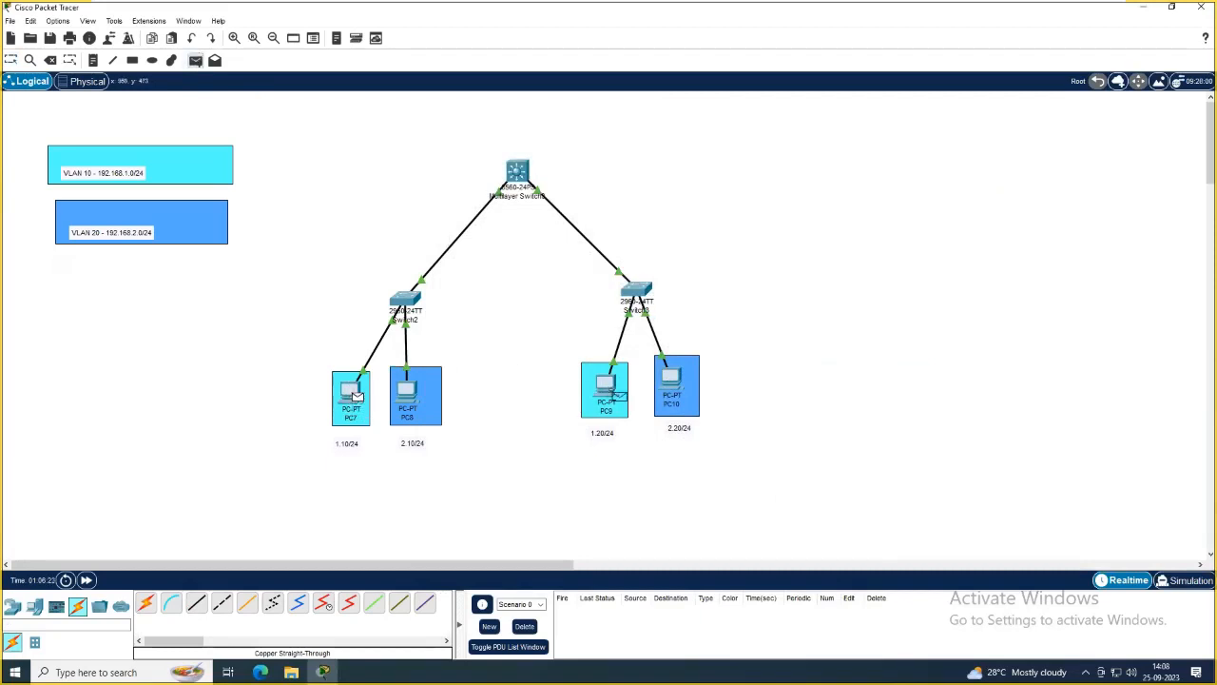
left_click(607, 386)
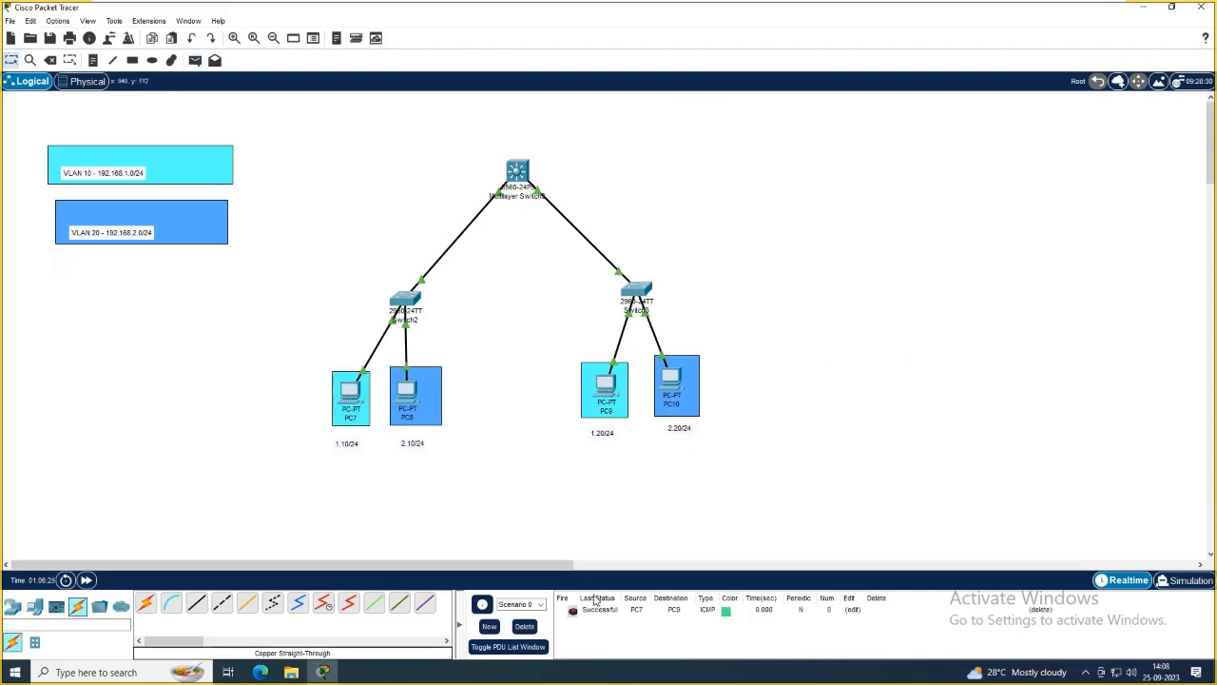
Send a simple PDU from PC8 to PC10 to test VLAN 20 connectivity, then delete the scenario's PDU entries.
left_click(195, 59)
left_click(413, 393)
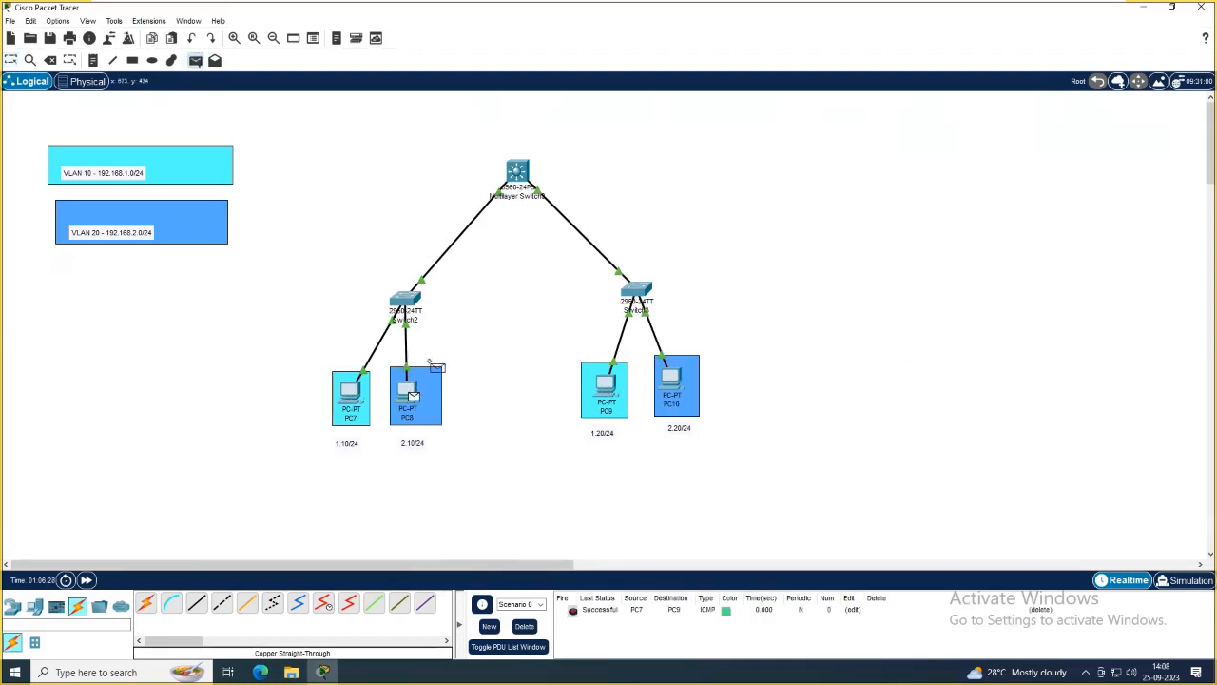
left_click(677, 380)
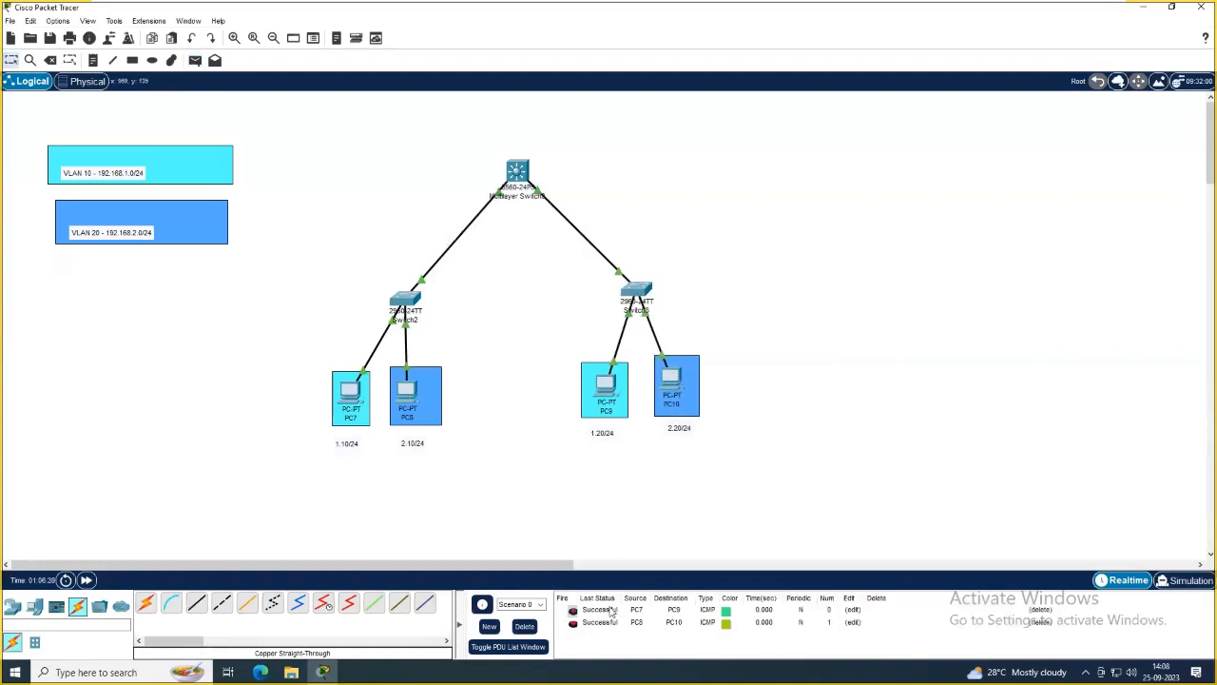
left_click(524, 626)
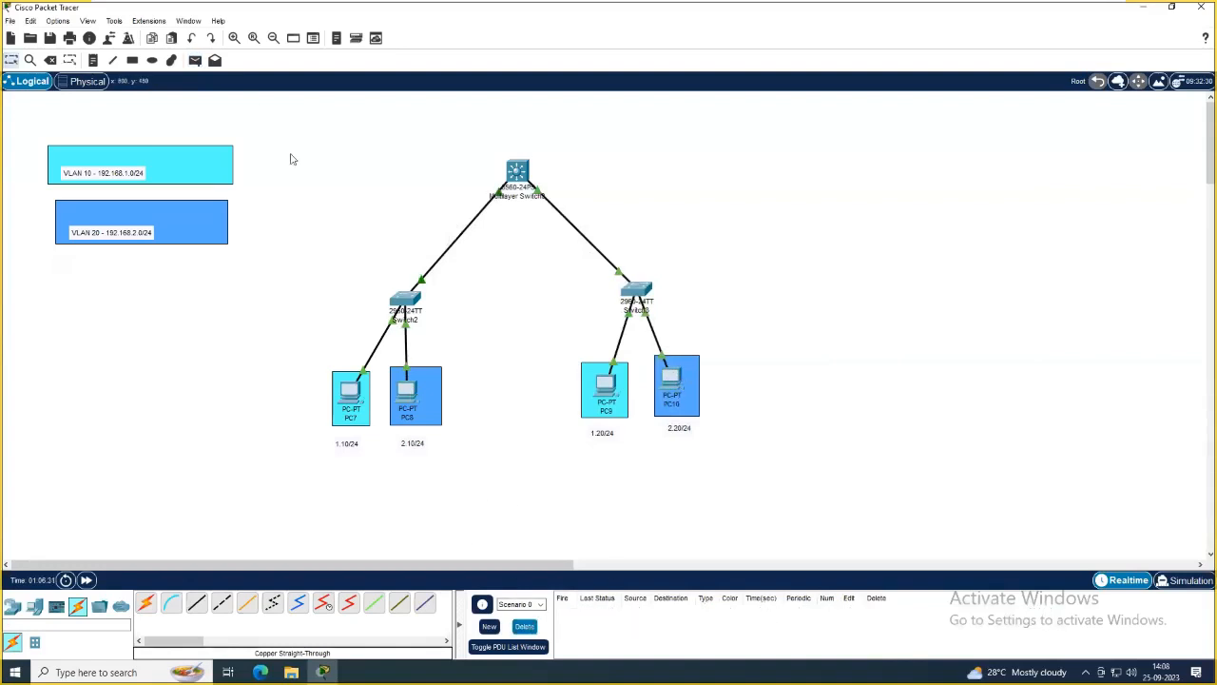
Send a simple PDU from PC7 to PC8 twice to test routing between VLAN 10 and VLAN 20 on the same access switch.
left_click(194, 61)
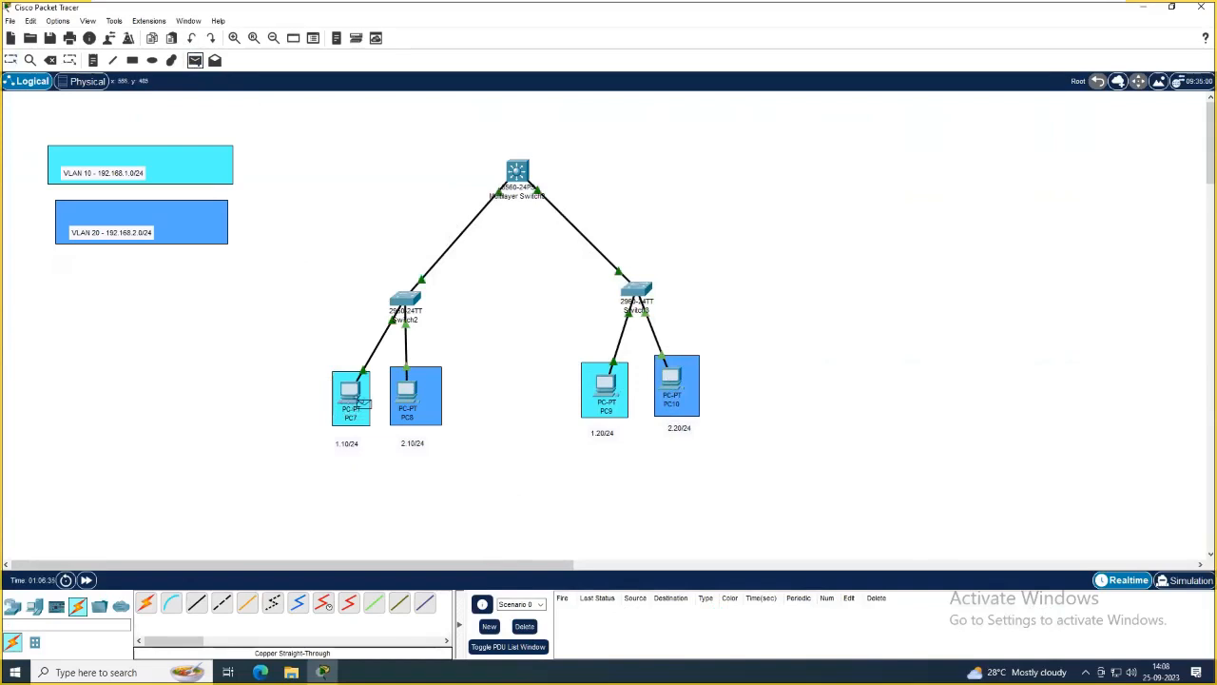
left_click(360, 397)
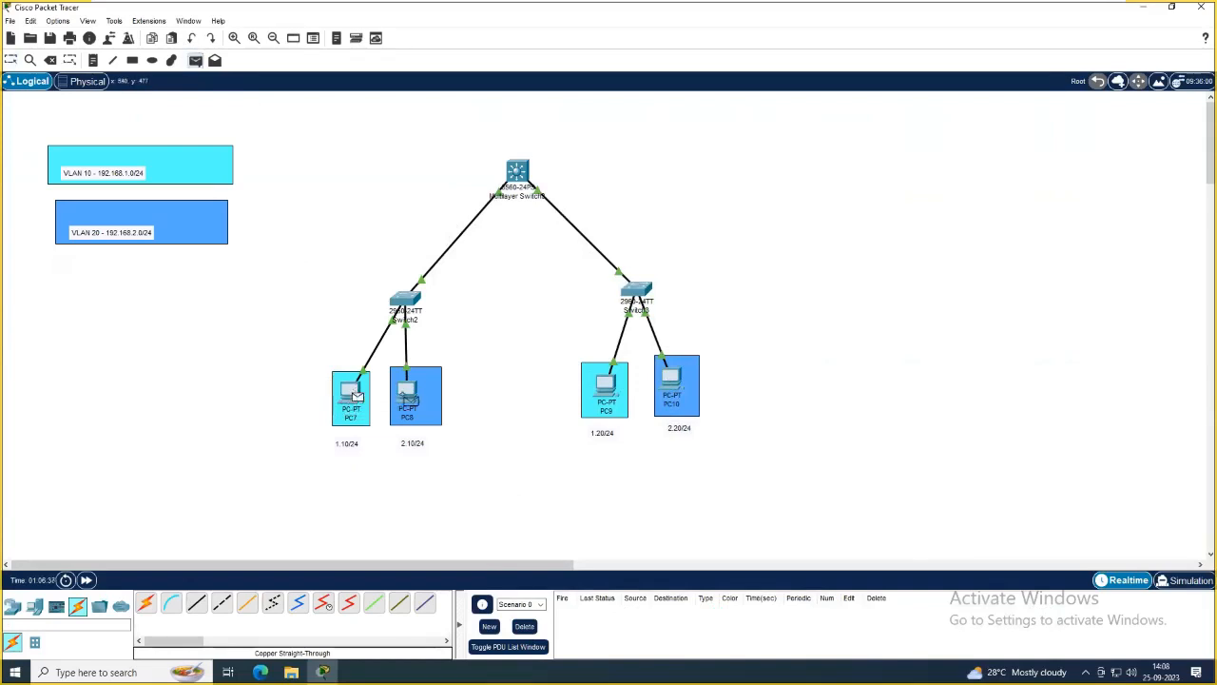
left_click(409, 400)
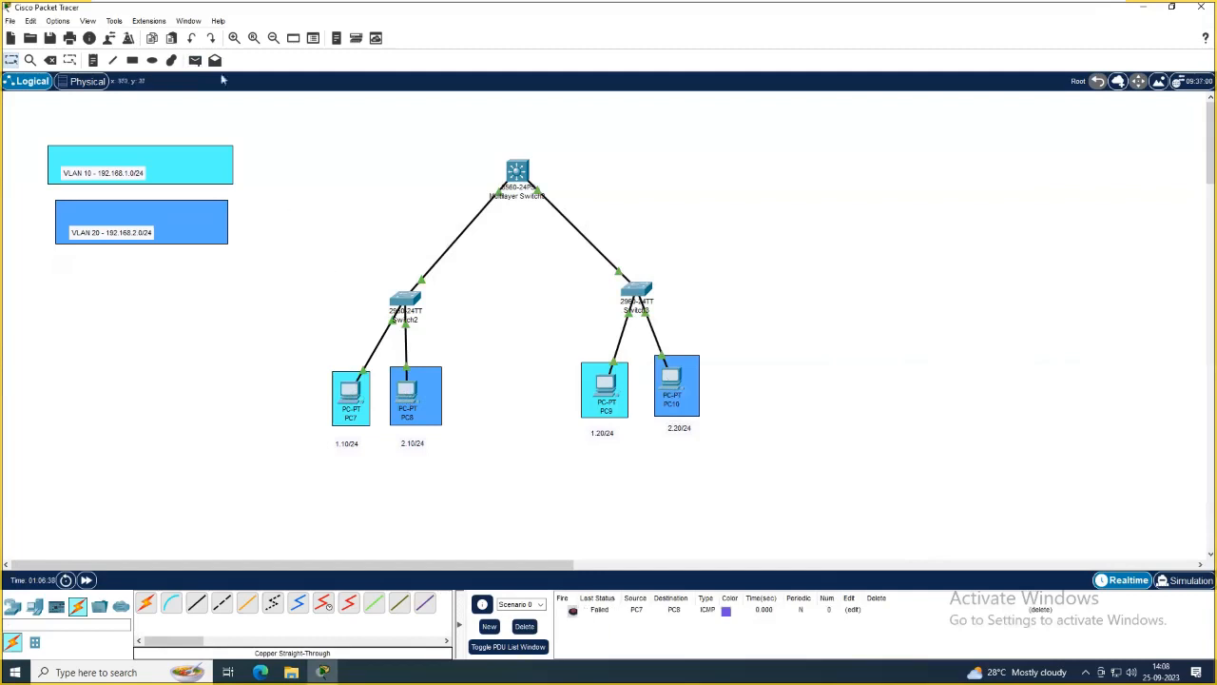
left_click(194, 60)
left_click(355, 395)
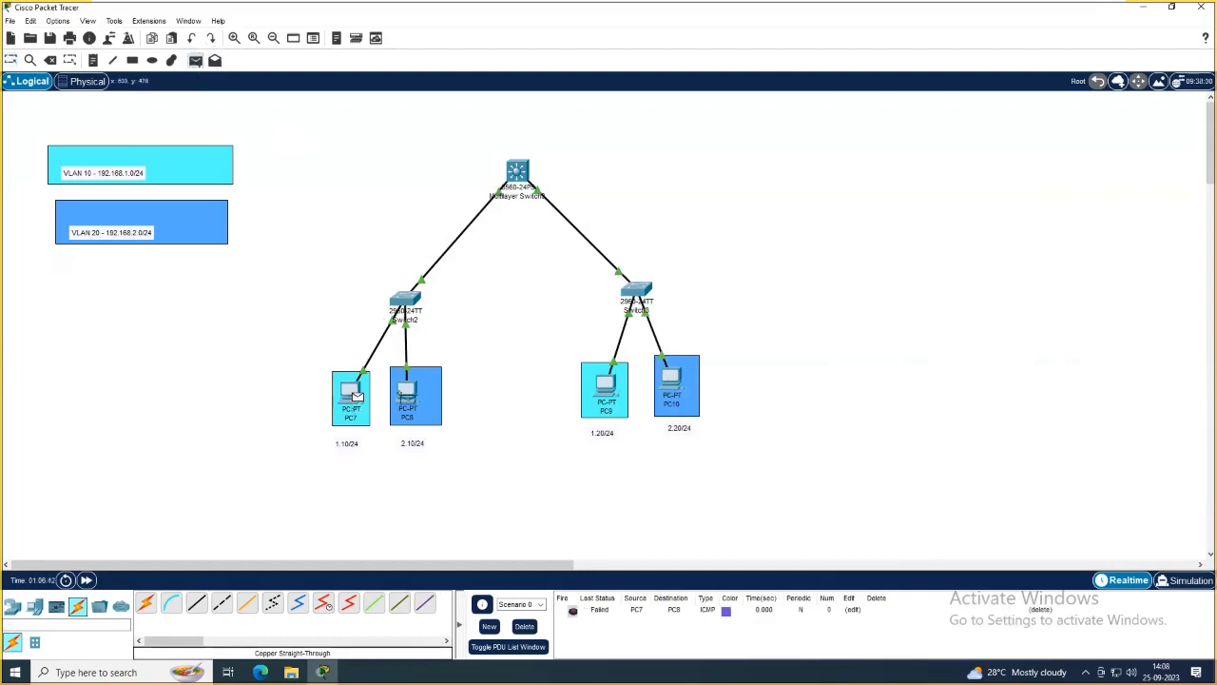
left_click(409, 393)
left_click(618, 627)
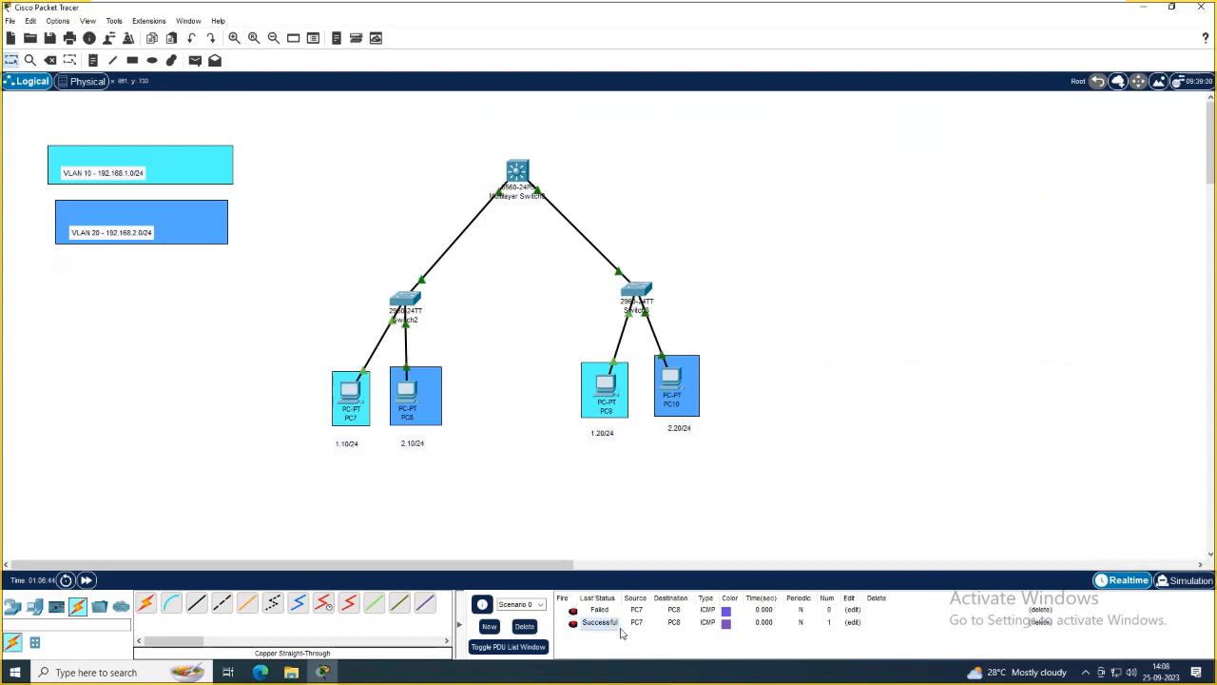
Send a simple PDU from PC7 to PC10 twice to test inter-VLAN routing across the two access switches.
left_click(195, 61)
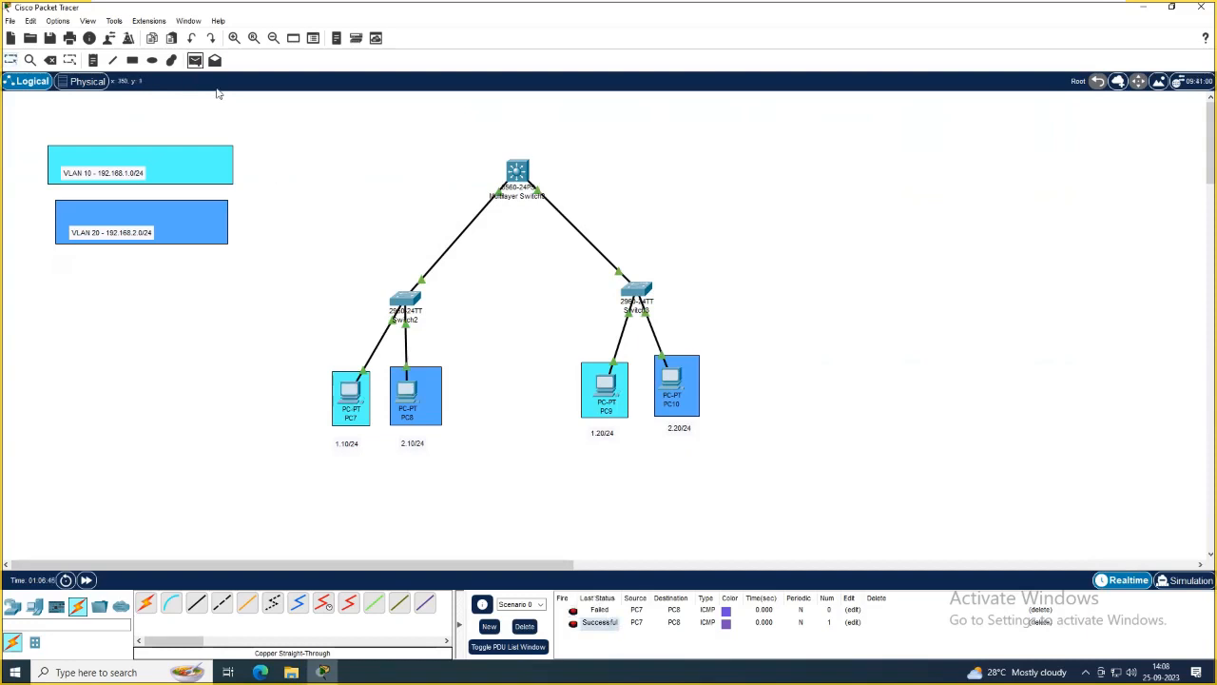
left_click(355, 394)
left_click(677, 385)
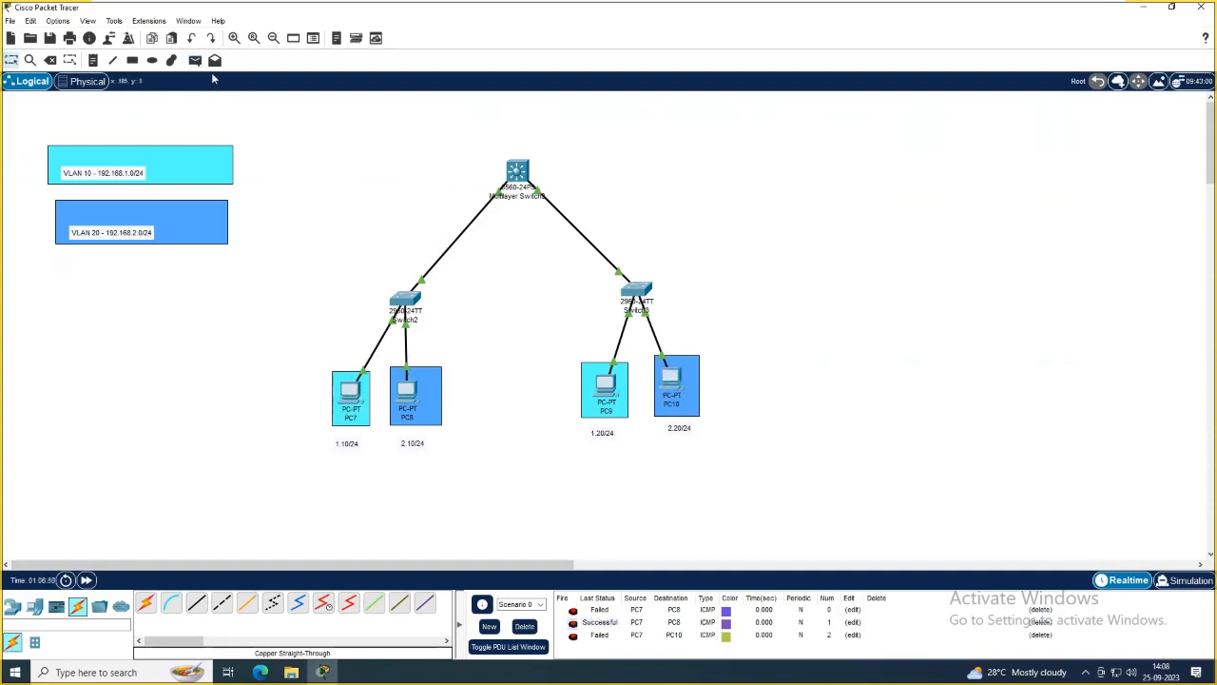
left_click(195, 61)
left_click(355, 395)
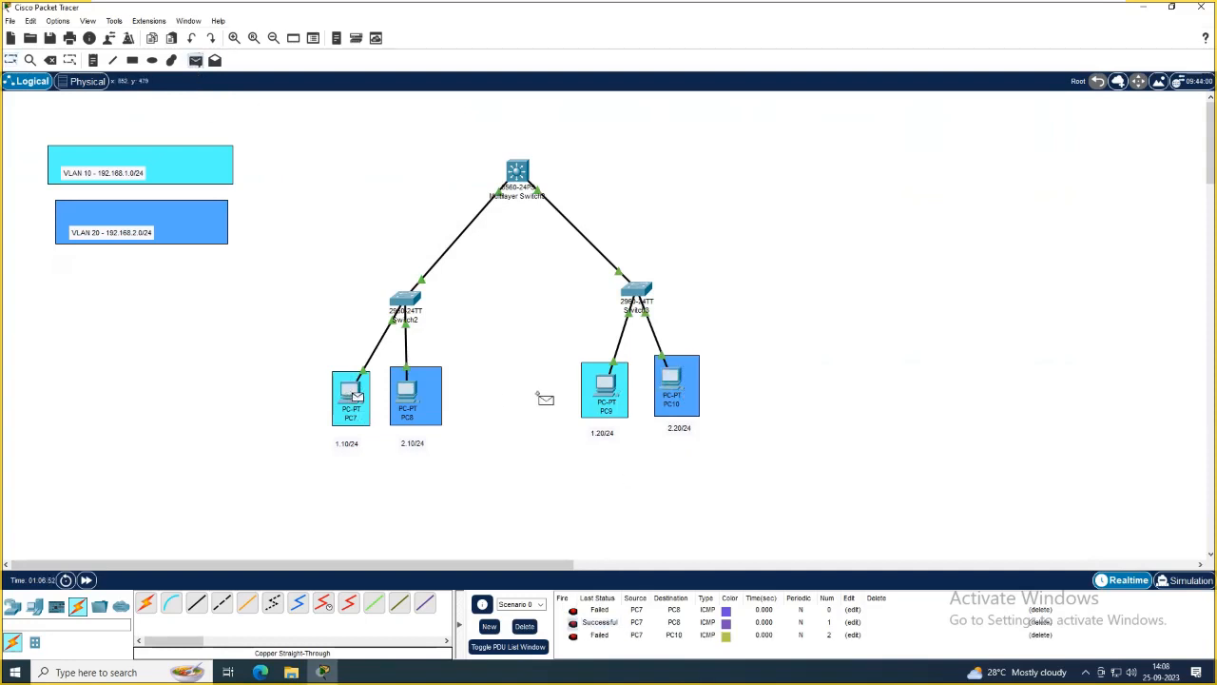
left_click(677, 381)
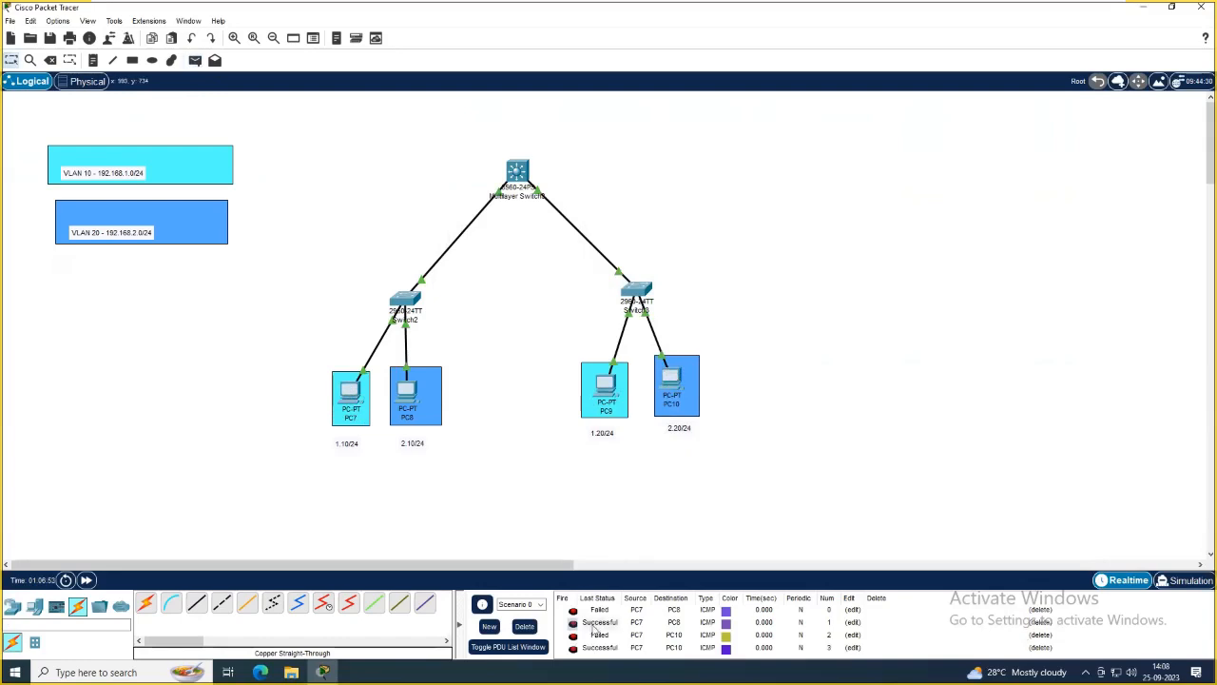